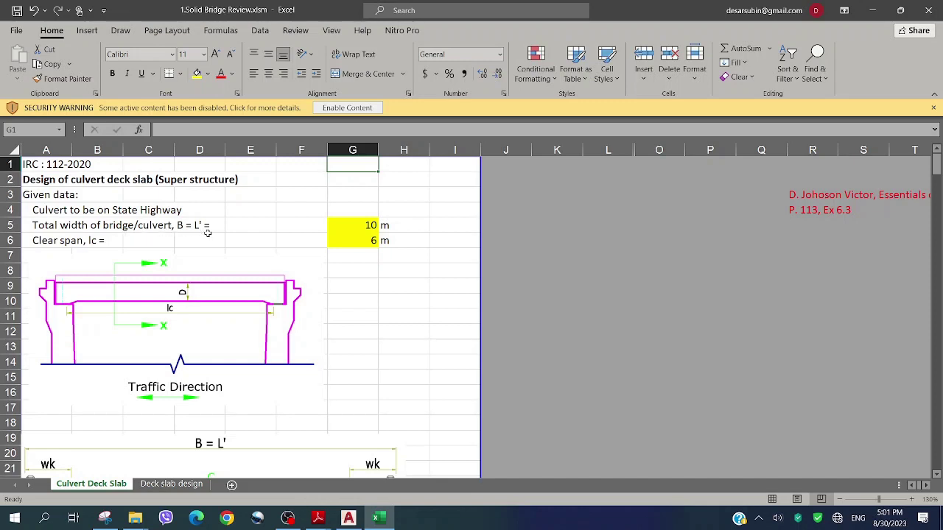
Check the total bridge width in G5, then scroll down through the calculations to the live-load section
left_click(372, 227)
scroll(343, 241, "down", 1)
scroll(342, 241, "down", 1)
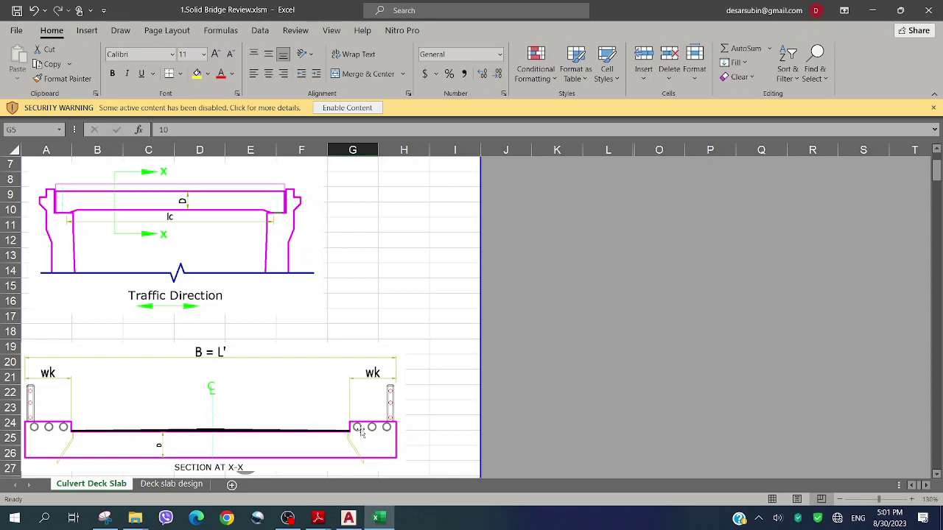
scroll(285, 397, "up", 1)
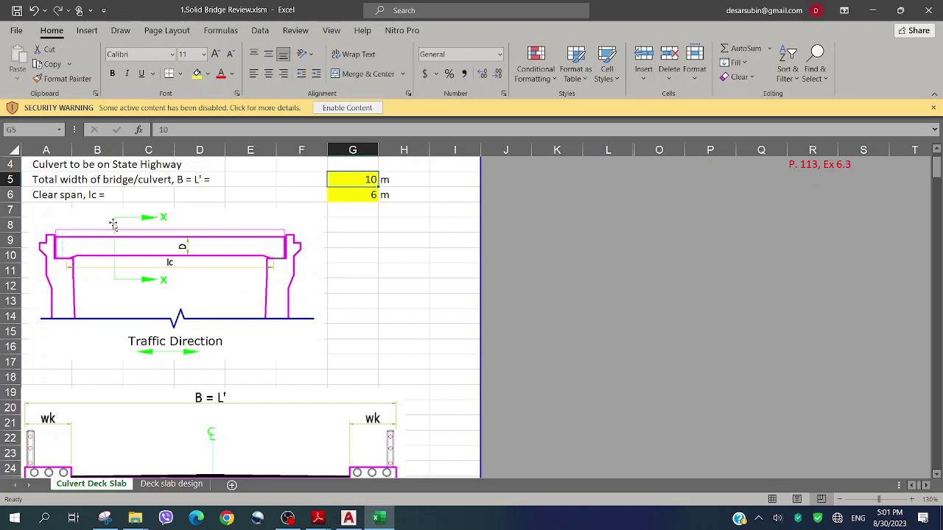
scroll(211, 302, "down", 2)
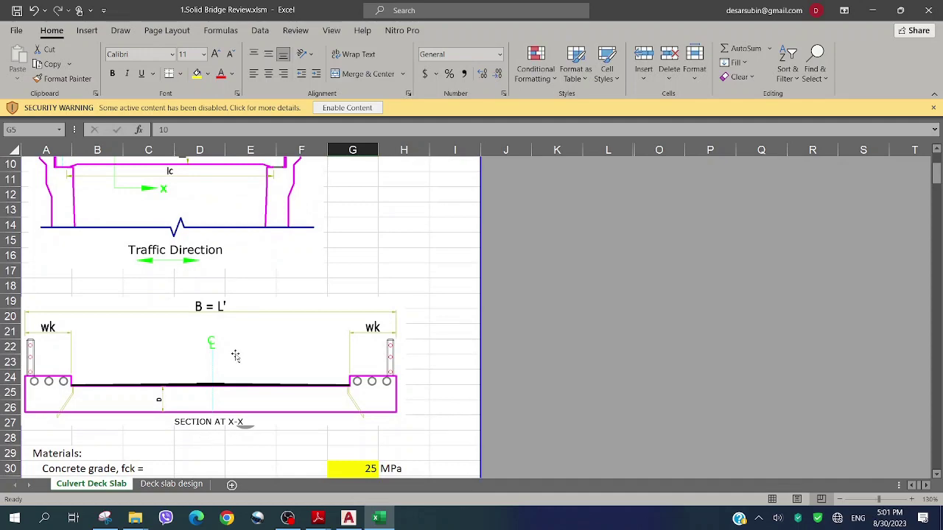
scroll(238, 297, "down", 3)
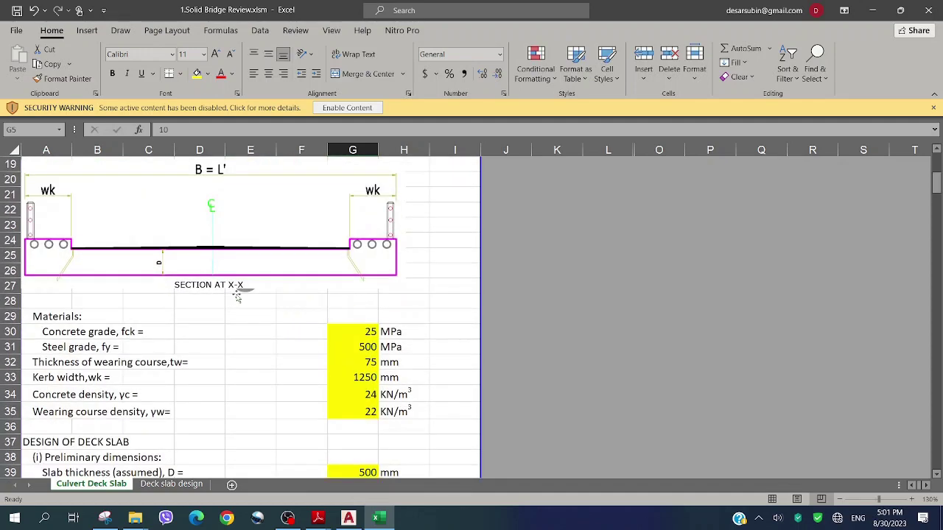
scroll(237, 297, "down", 1)
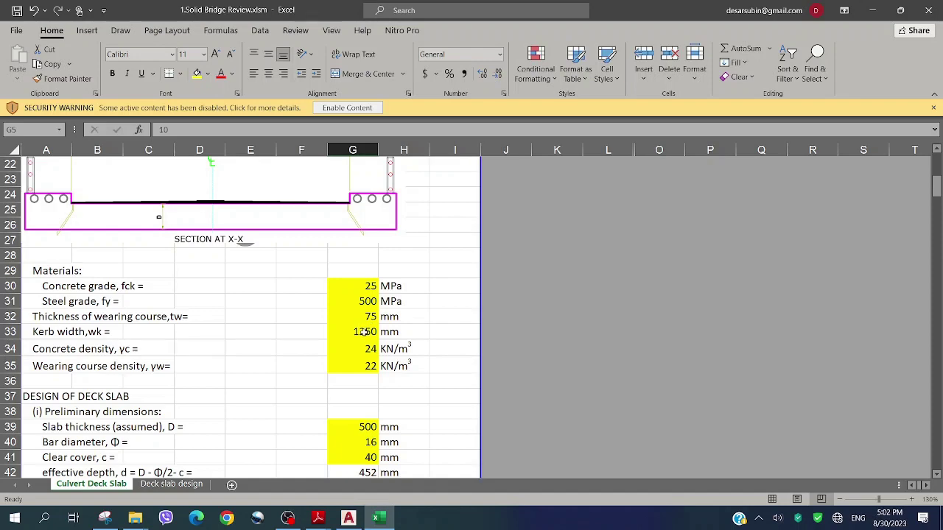
scroll(293, 287, "down", 4)
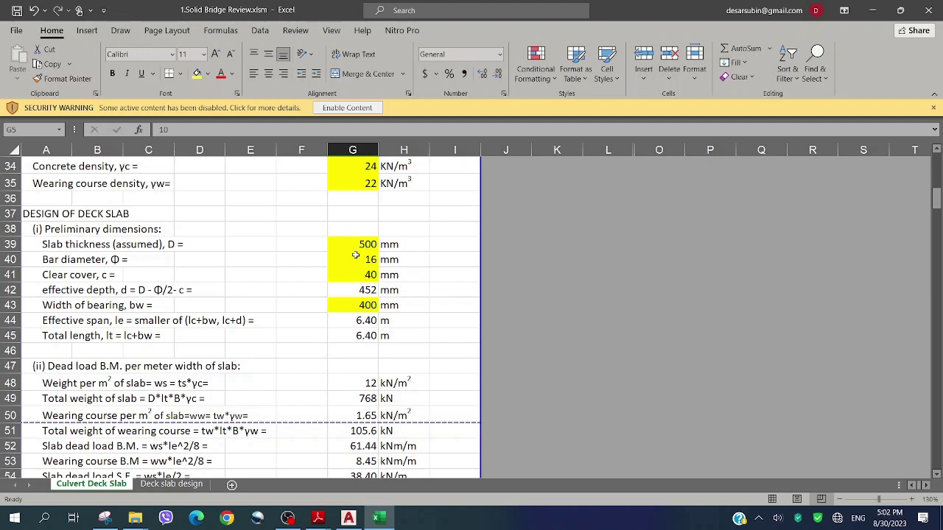
scroll(355, 255, "up", 11)
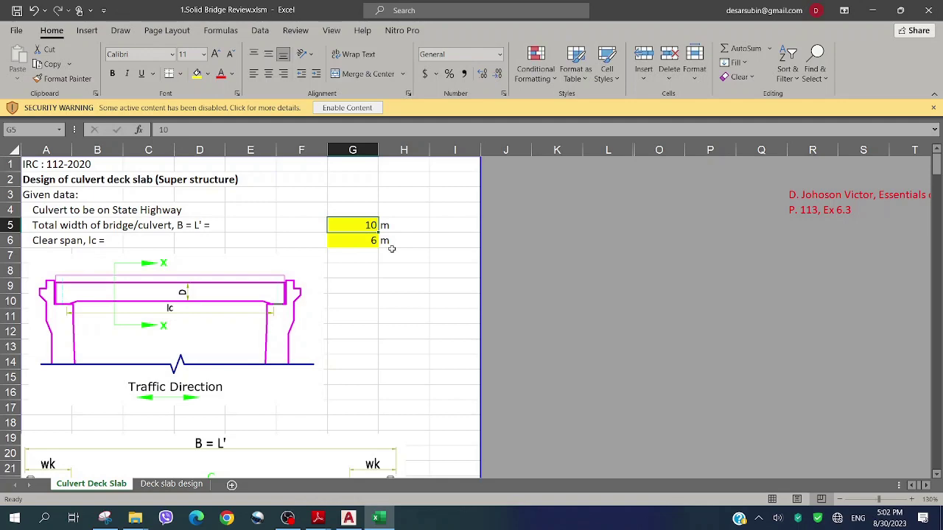
scroll(344, 248, "down", 8)
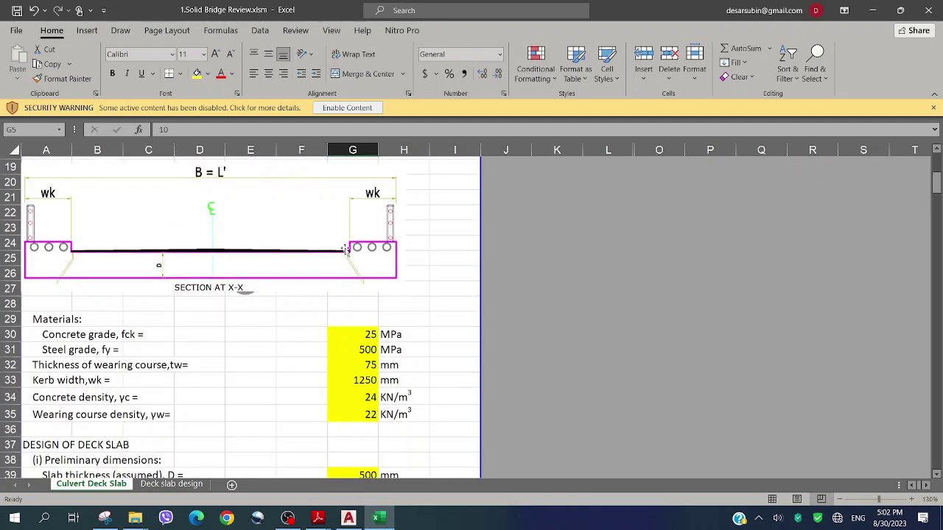
scroll(344, 251, "down", 1)
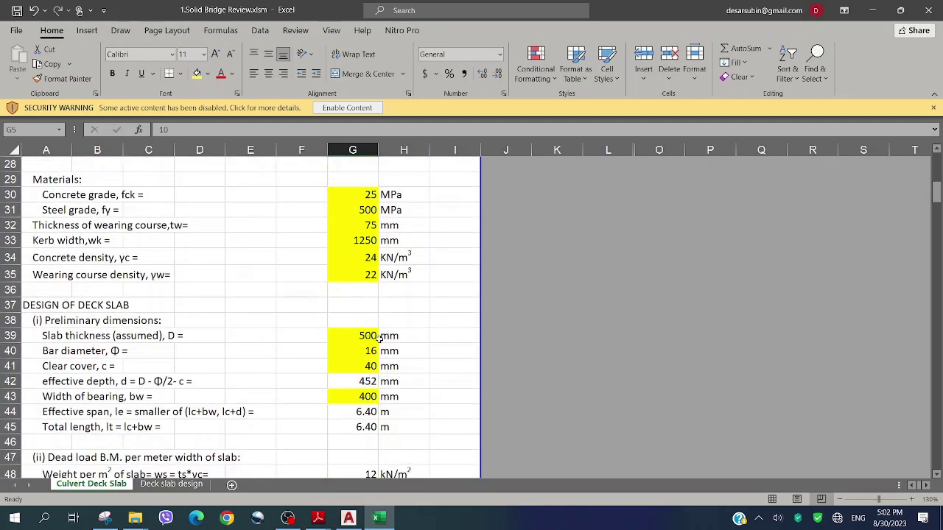
scroll(325, 328, "down", 1)
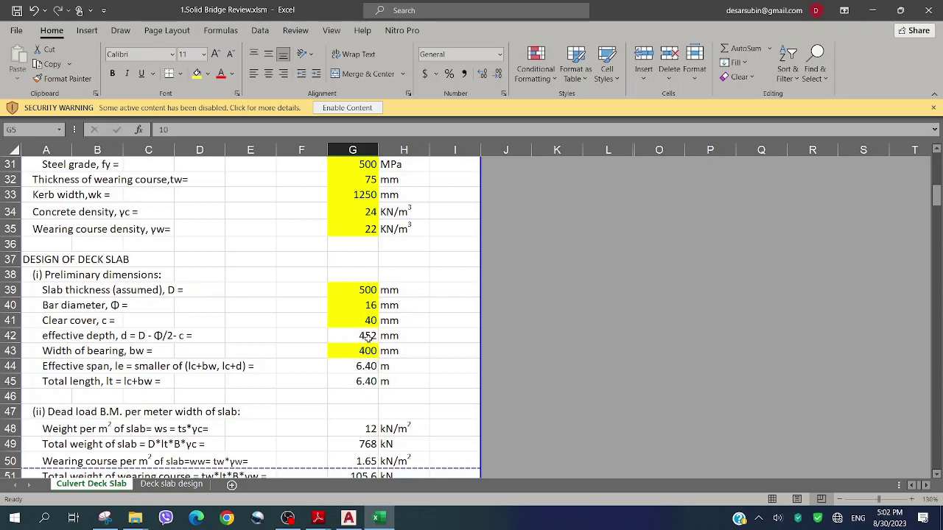
scroll(368, 337, "down", 1)
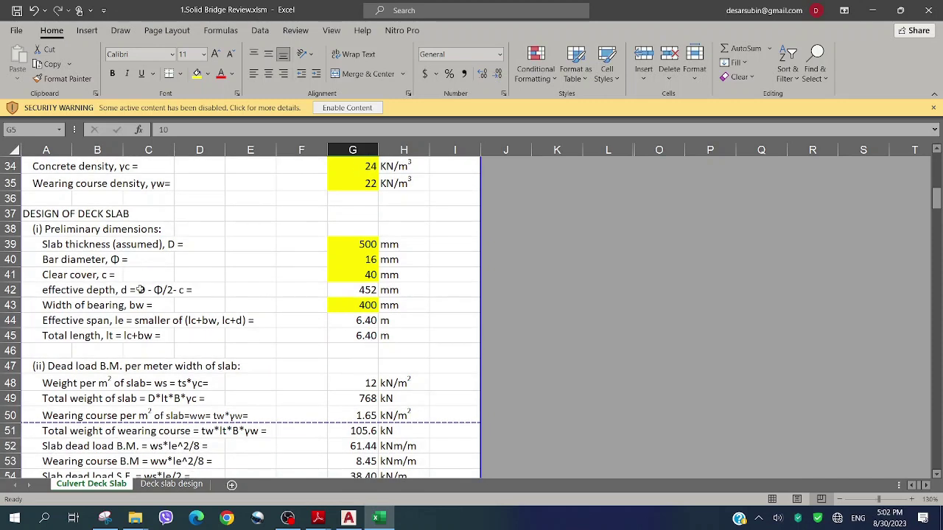
scroll(184, 302, "down", 2)
scroll(184, 301, "down", 1)
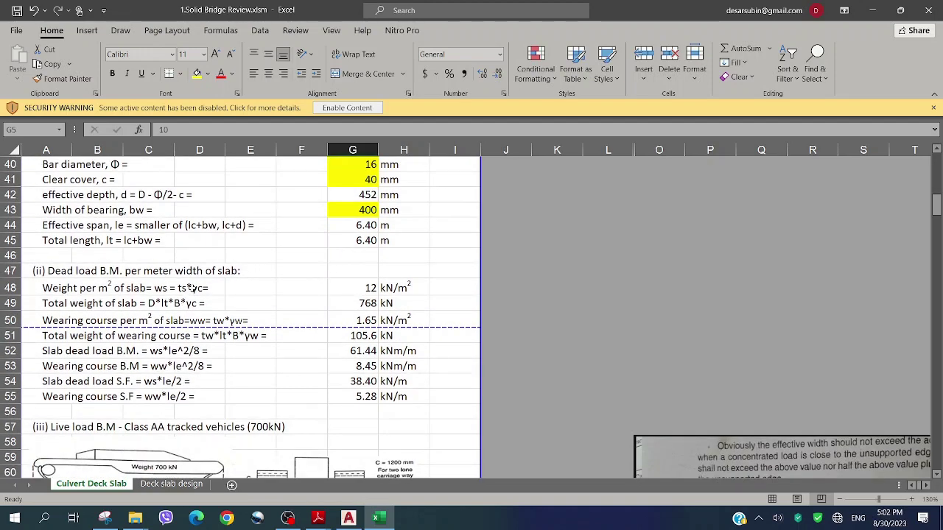
scroll(191, 289, "down", 1)
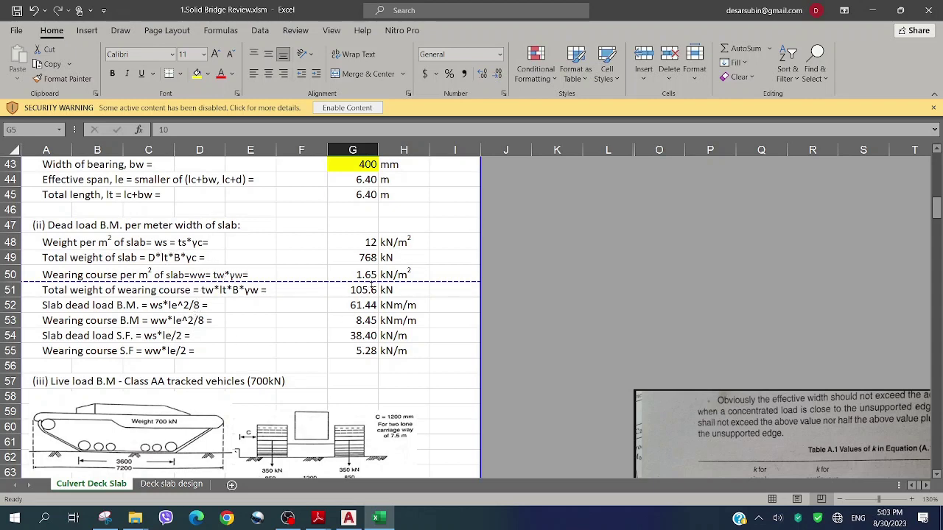
scroll(345, 319, "down", 4)
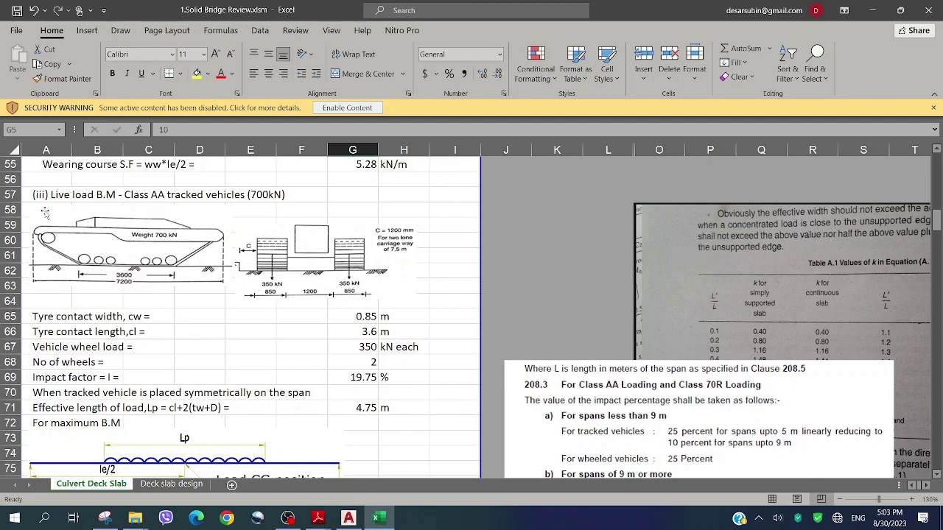
Drag the Clause 208.3 picture off column G and check the 19.75 % impact factor formula in G69
left_click(32, 182)
scroll(32, 182, "up", 3, "ctrl")
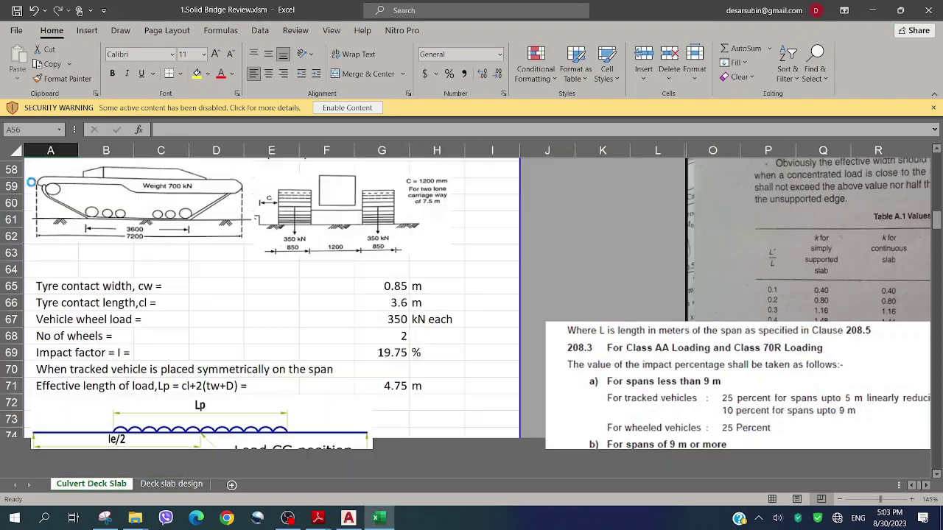
scroll(42, 187, "up", 1)
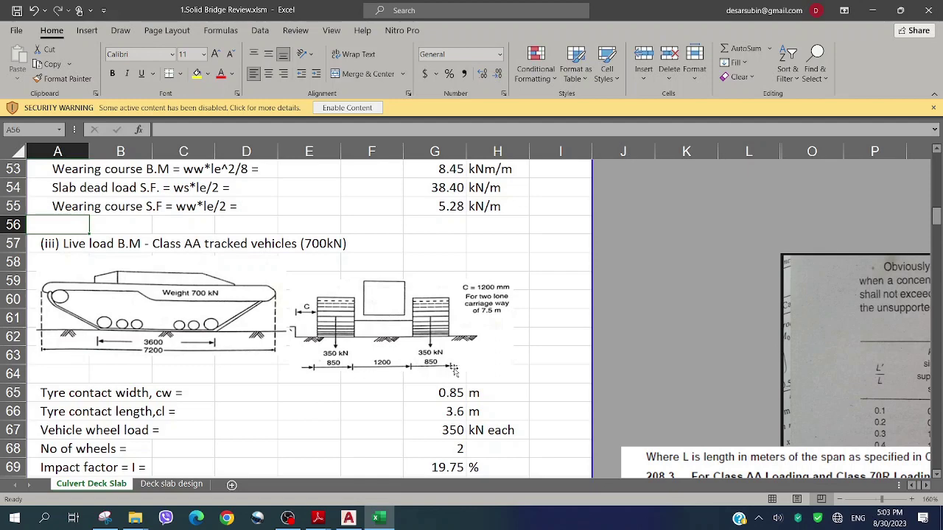
scroll(397, 336, "down", 1)
scroll(397, 336, "down", 1)
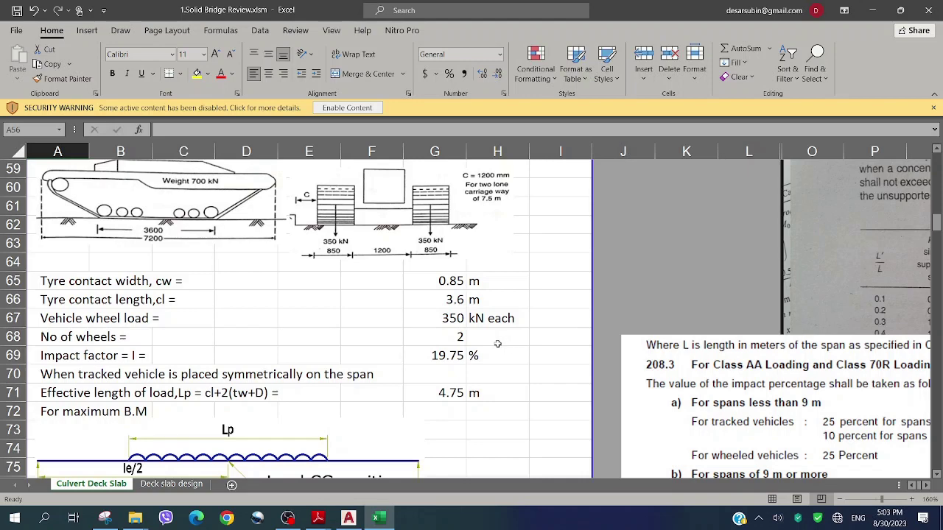
left_click_drag(642, 364, 568, 298)
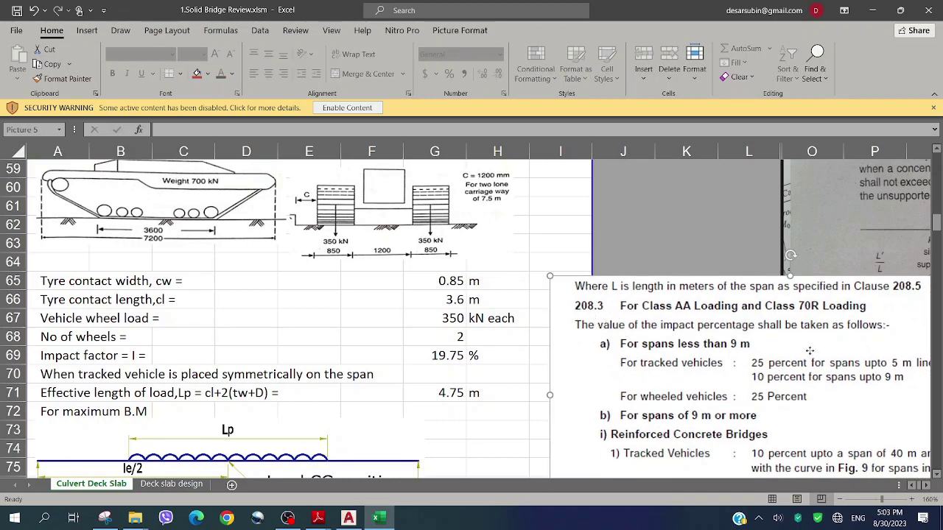
left_click_drag(809, 350, 669, 344)
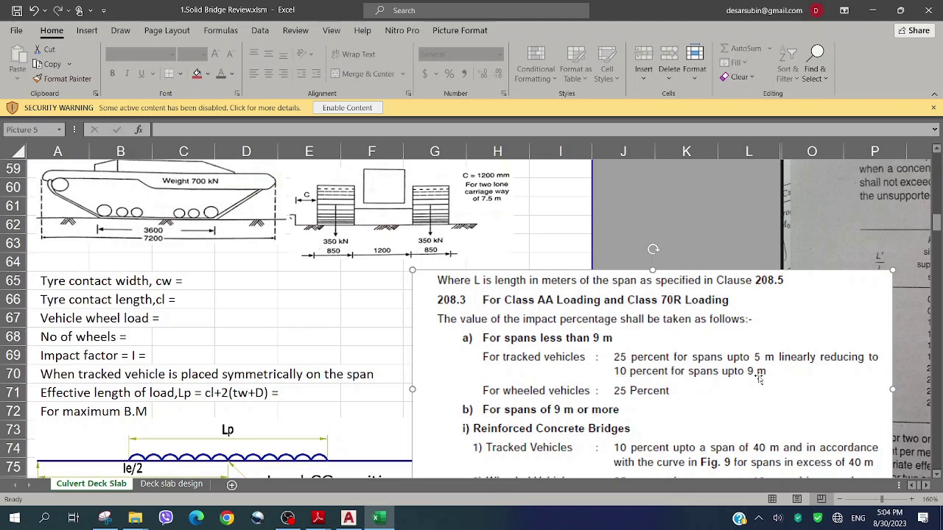
left_click_drag(562, 307, 690, 304)
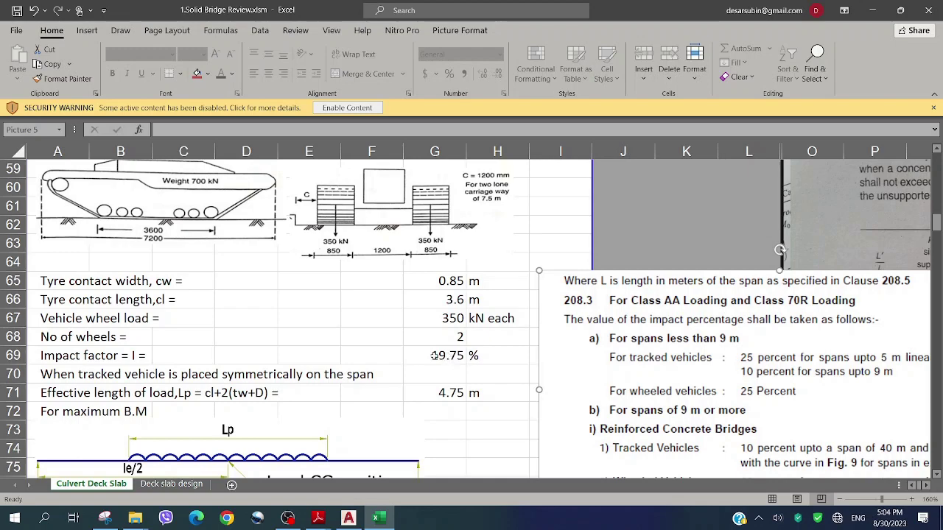
left_click(433, 355)
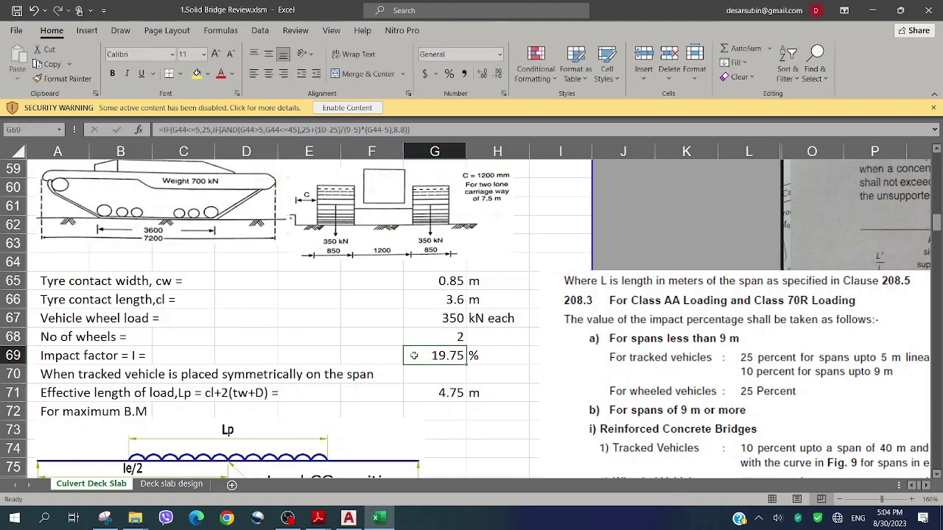
scroll(443, 350, "down", 1)
scroll(443, 350, "down", 1)
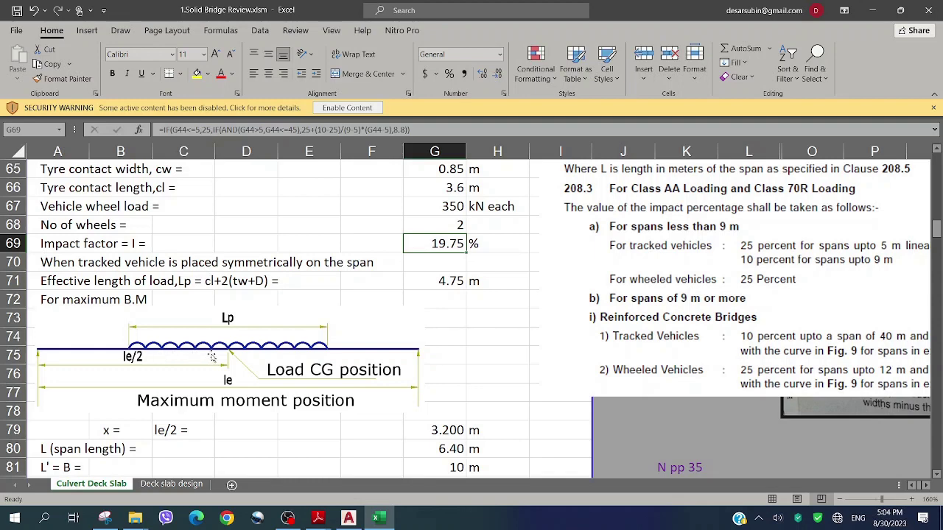
scroll(221, 346, "down", 1)
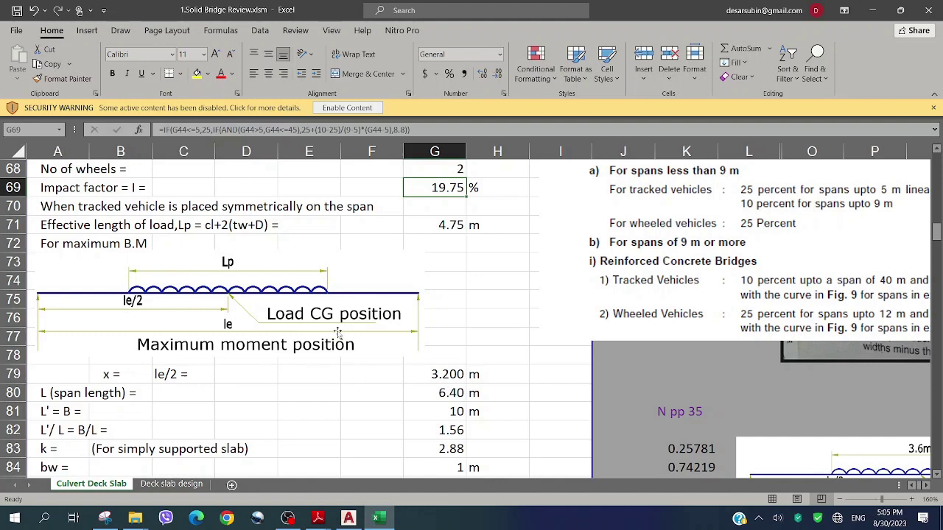
scroll(337, 333, "down", 1)
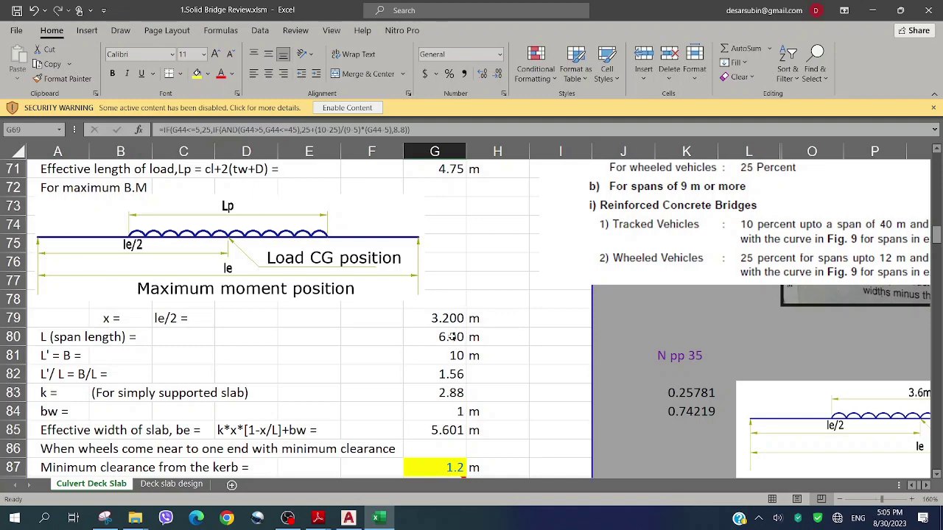
Inspect G80's span length formula (=G44) and leave it unchanged
double_click(452, 337)
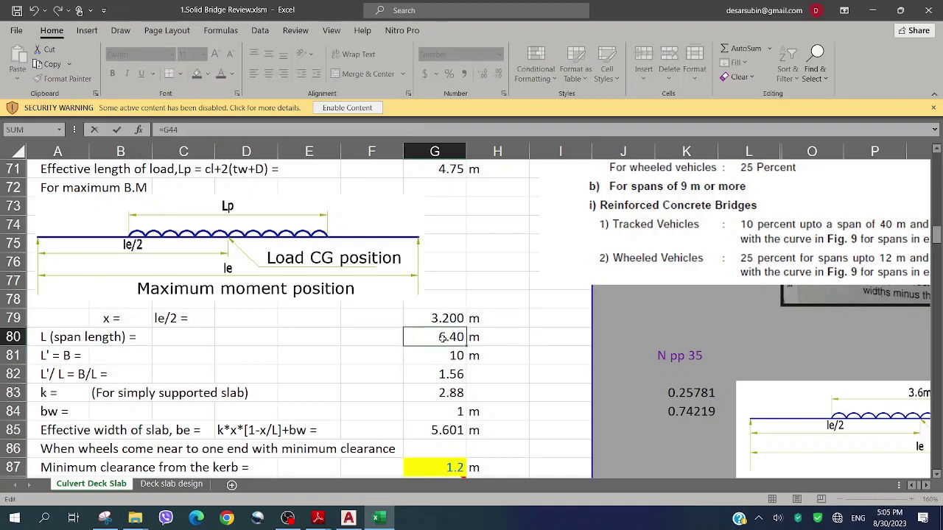
scroll(439, 338, "up", 6)
scroll(433, 336, "up", 4)
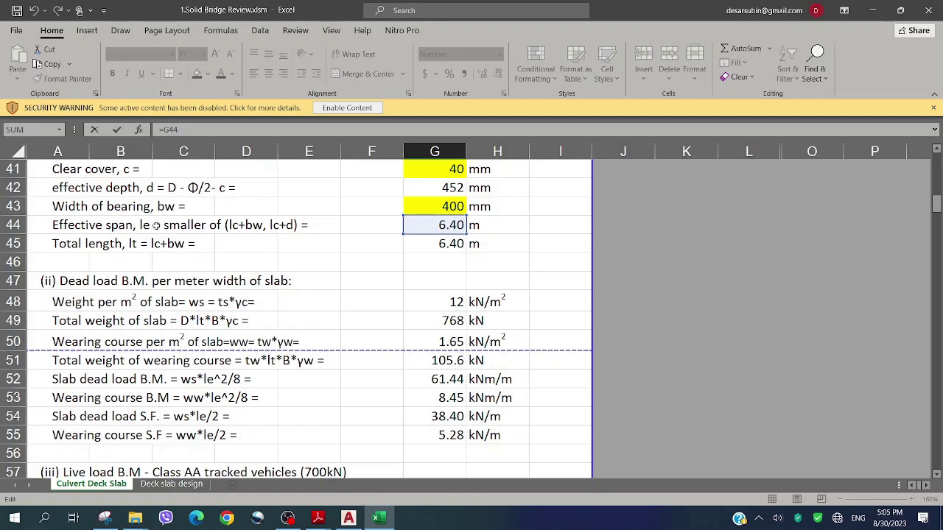
key("Escape")
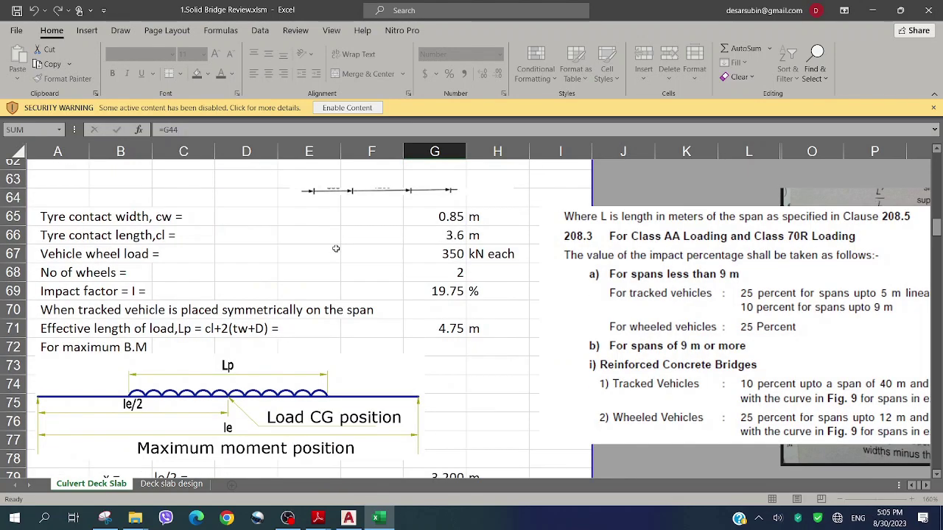
Edit the A80 label to read "L (span length) = le ="
scroll(157, 388, "down", 1)
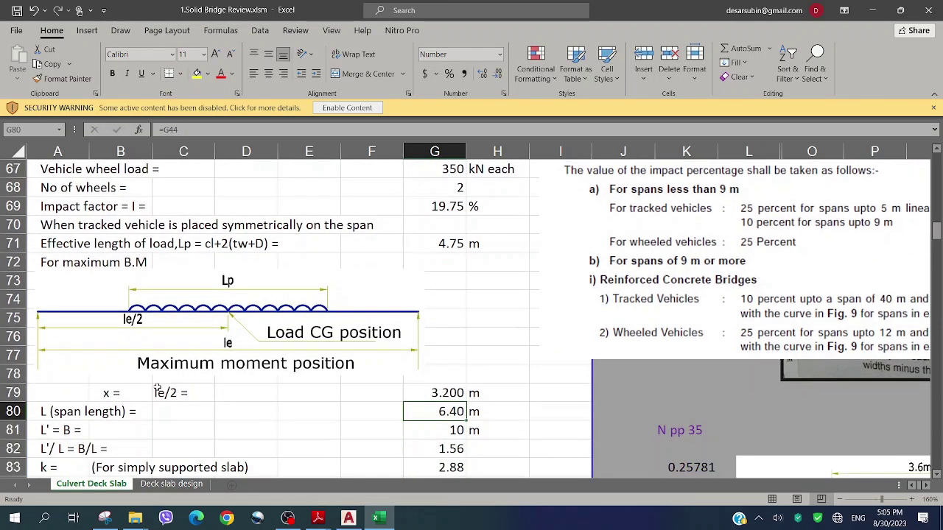
left_click(42, 411)
double_click(148, 412)
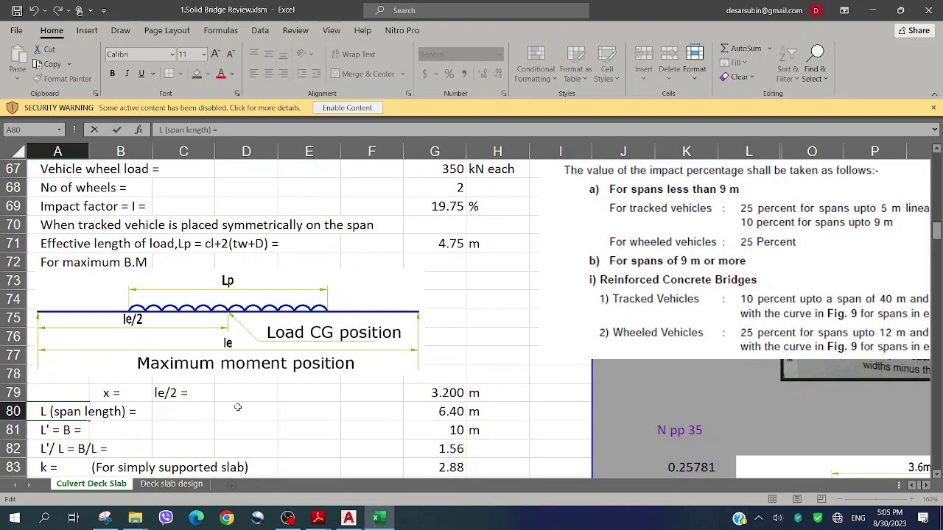
type("=")
left_click(199, 424)
scroll(270, 370, "down", 2)
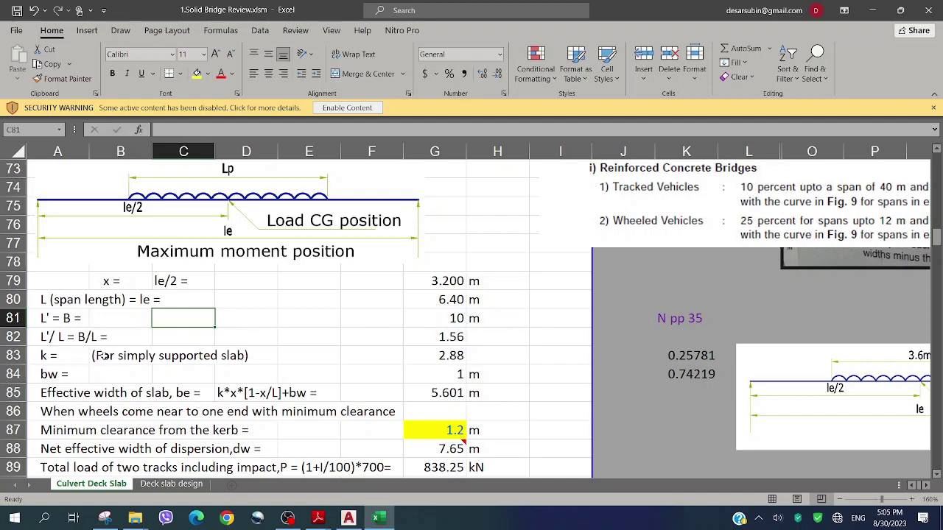
Lay the scanned Table A.1 over the values to compare k = 2.88, then park it at column I
left_click_drag(703, 247, 340, 411)
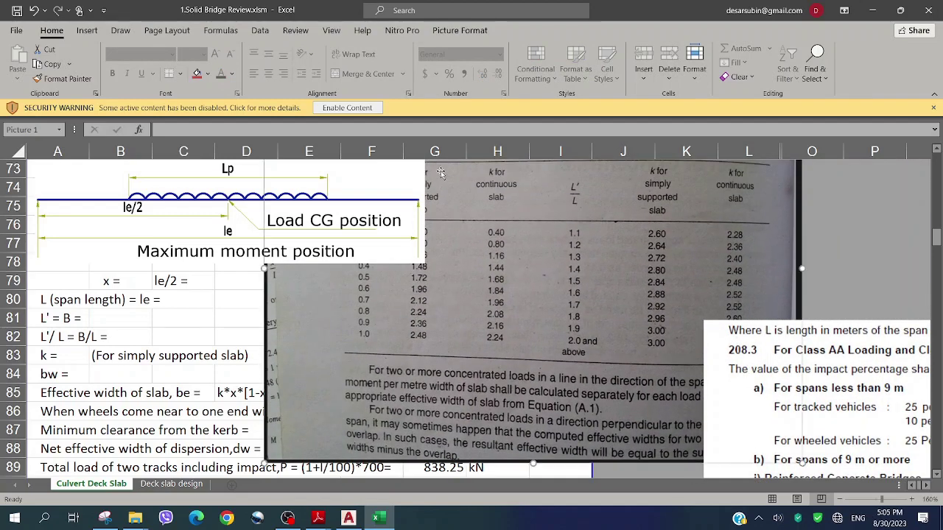
scroll(341, 411, "down", 1)
left_click_drag(410, 284, 262, 390)
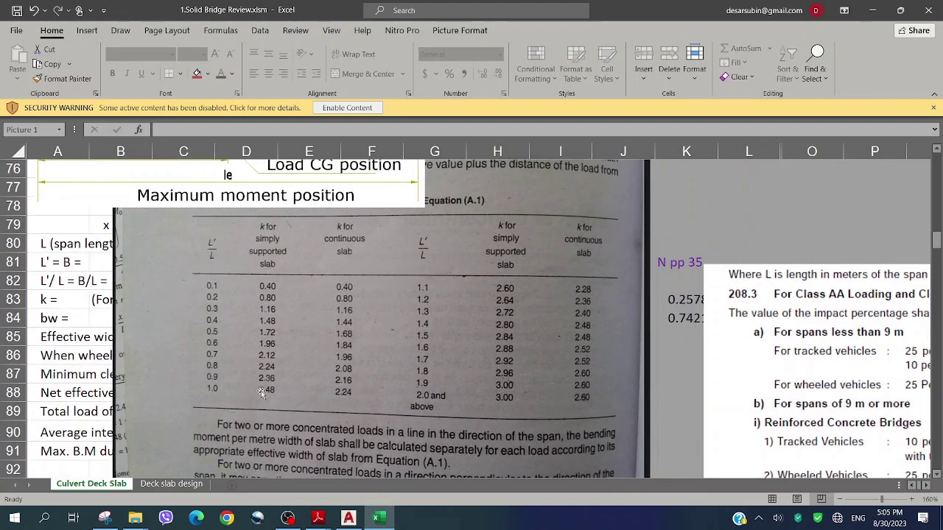
left_click_drag(318, 271, 282, 319)
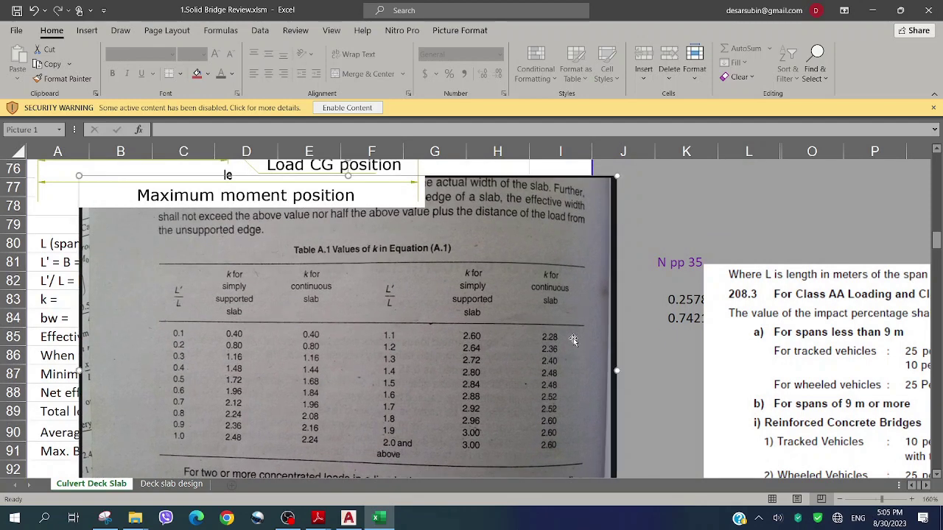
scroll(495, 291, "down", 1)
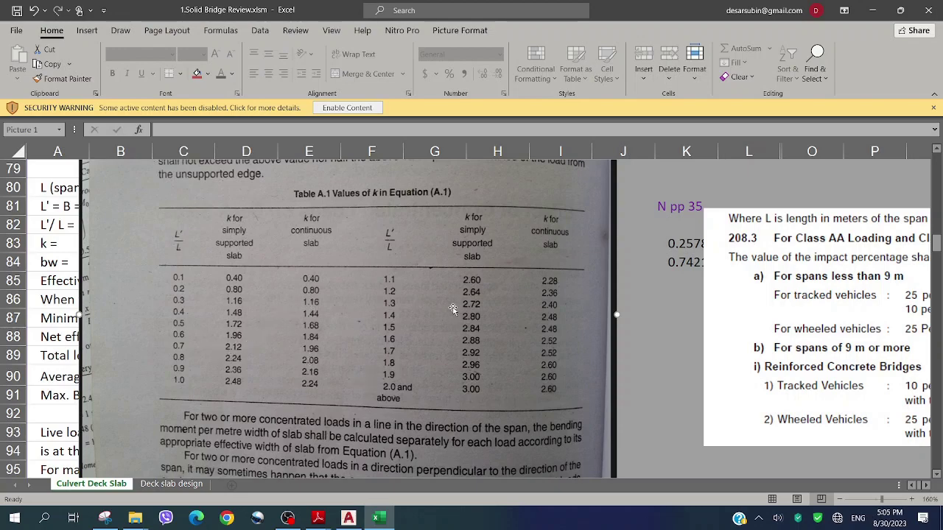
left_click_drag(261, 214, 668, 224)
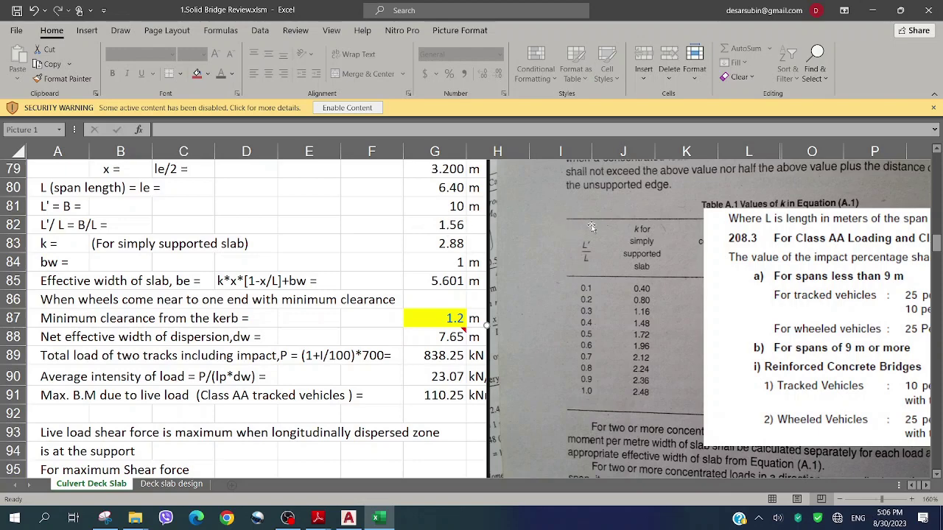
left_click_drag(592, 228, 227, 236)
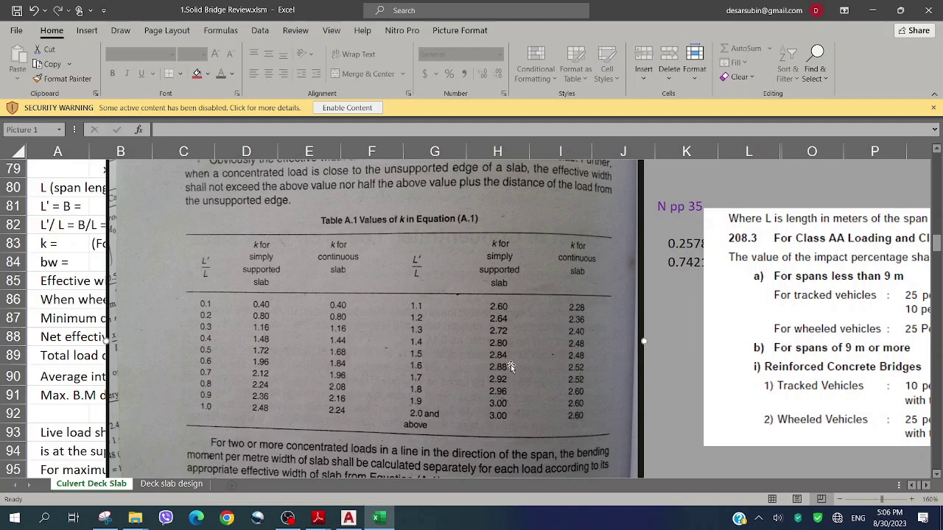
left_click_drag(510, 366, 720, 255)
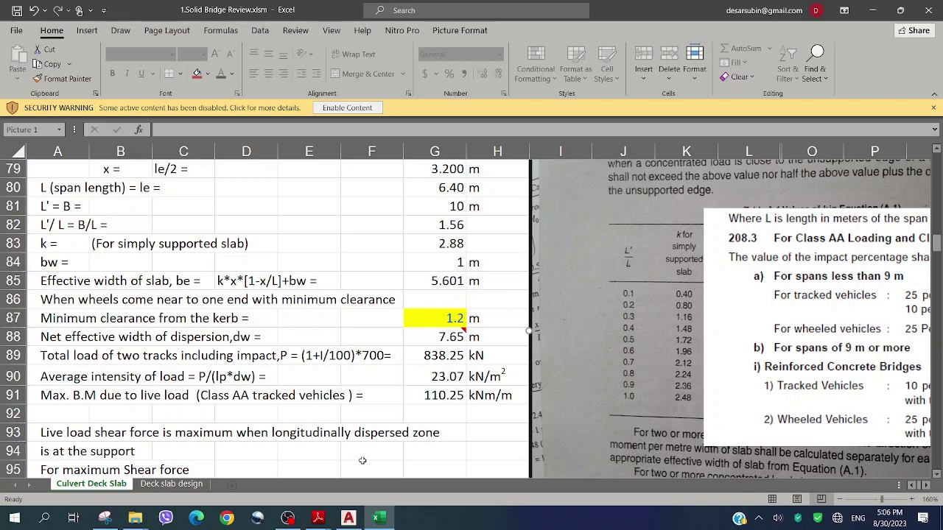
left_click(348, 518)
Zoom into the left kerb end of the SECTION AT X-X drawing
scroll(558, 199, "down", 8)
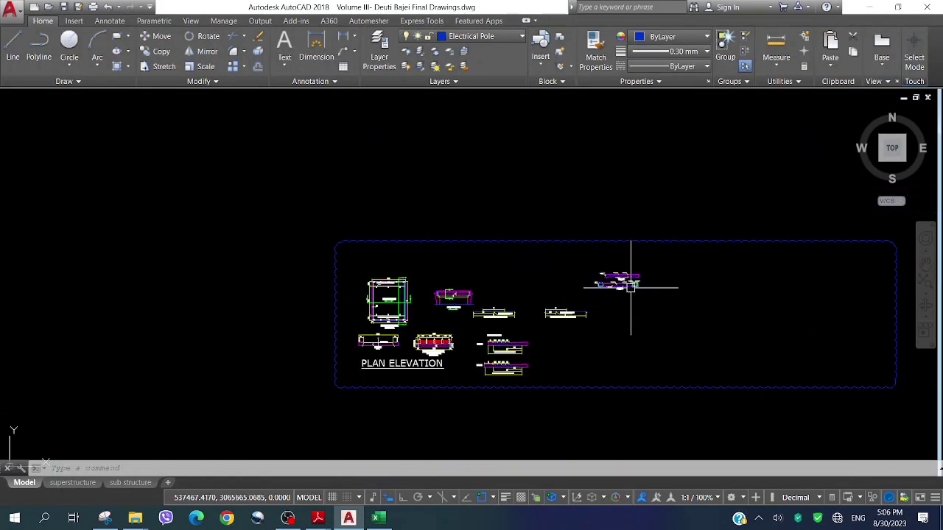
scroll(442, 324, "up", 2)
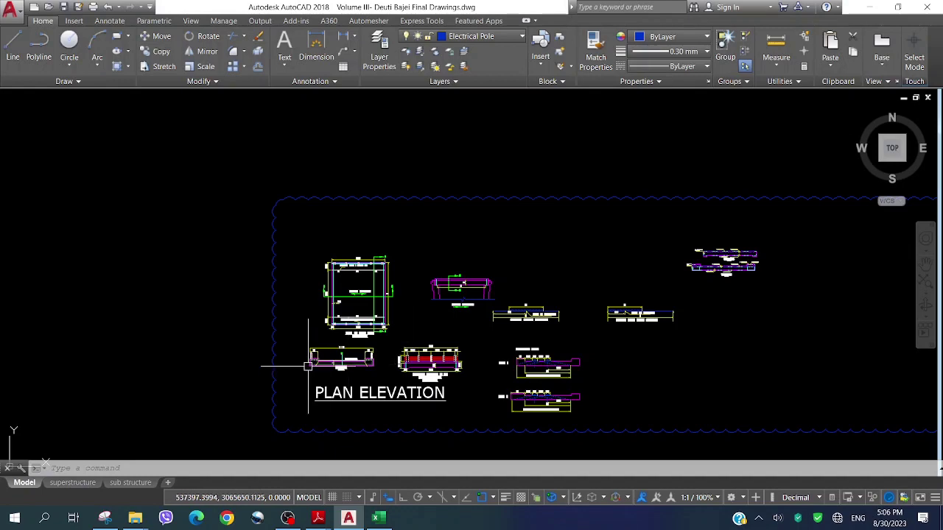
scroll(315, 361, "up", 10)
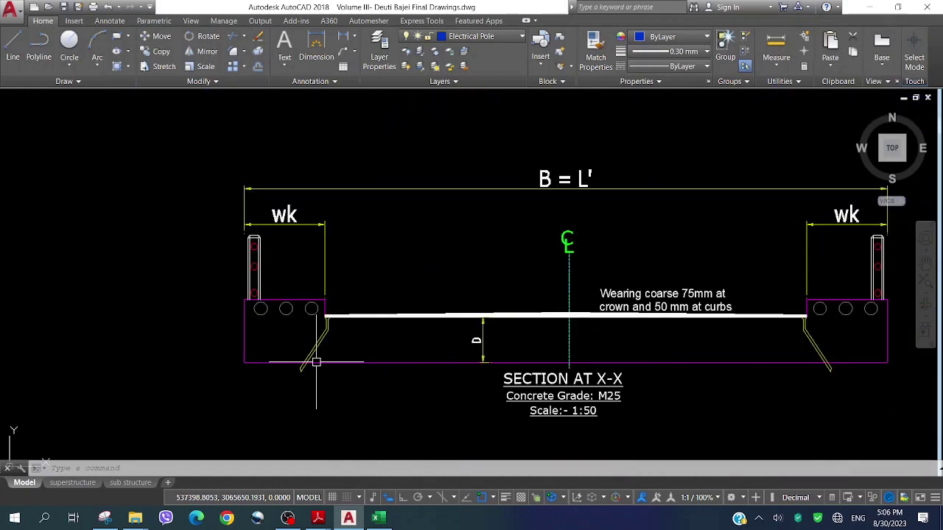
scroll(325, 346, "up", 2)
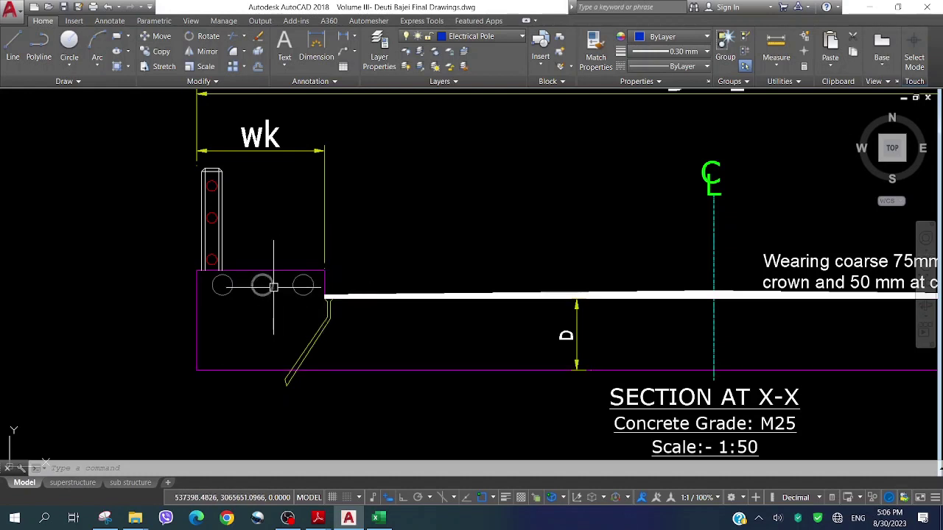
scroll(266, 287, "down", 2)
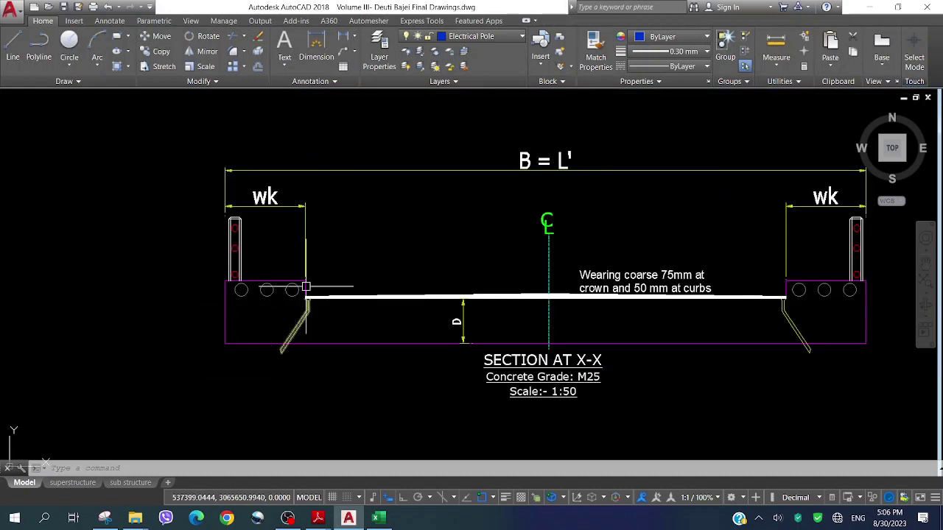
Zoom out to the full sheet and into the Case 1 dispersion width detail, then return to Excel
scroll(305, 287, "down", 3)
scroll(276, 277, "down", 1)
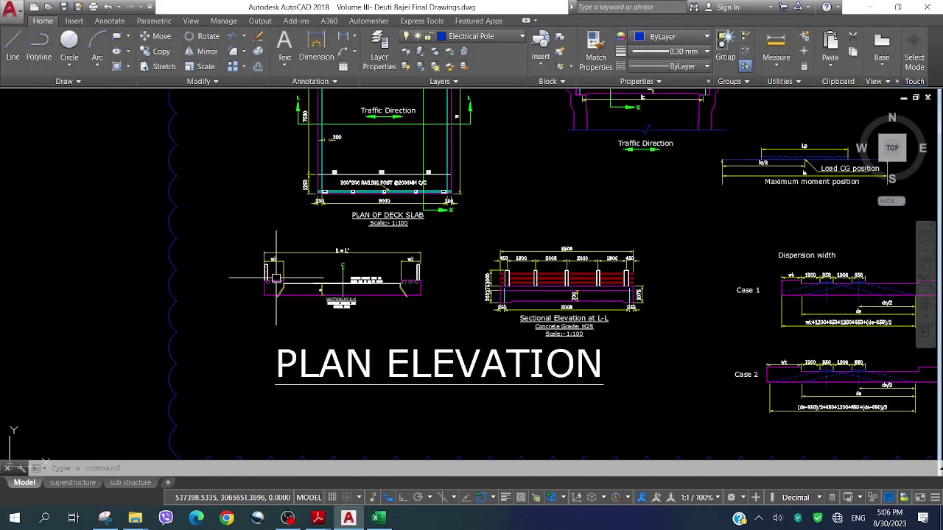
scroll(276, 278, "down", 3)
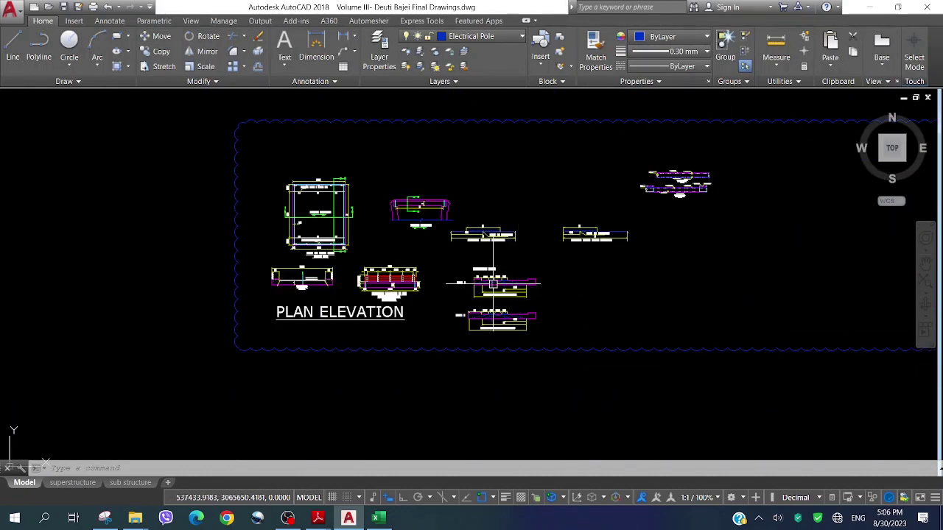
scroll(493, 284, "up", 8)
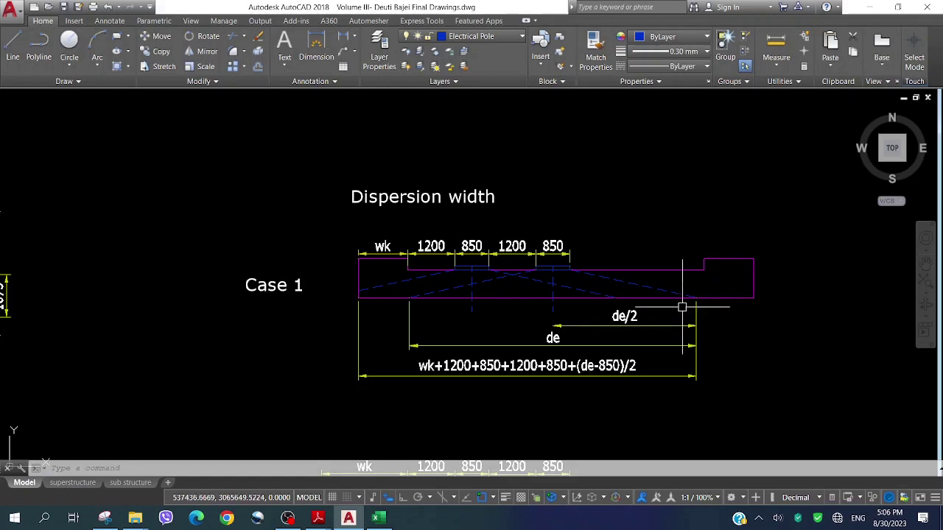
scroll(470, 263, "up", 2)
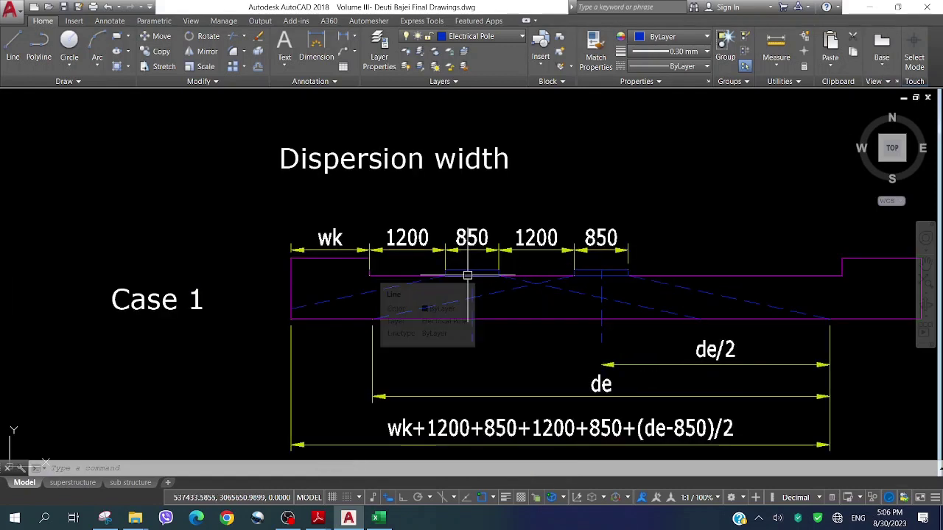
scroll(450, 273, "up", 2)
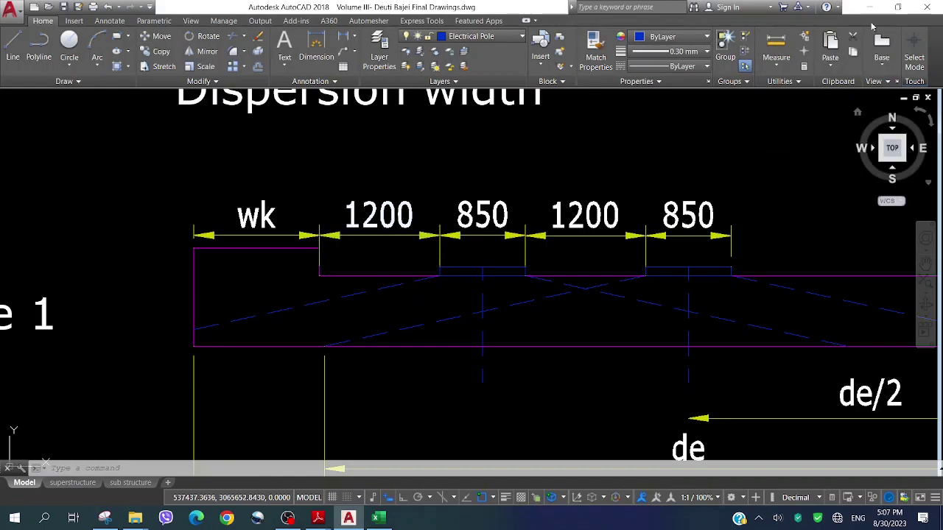
key("alt+Tab")
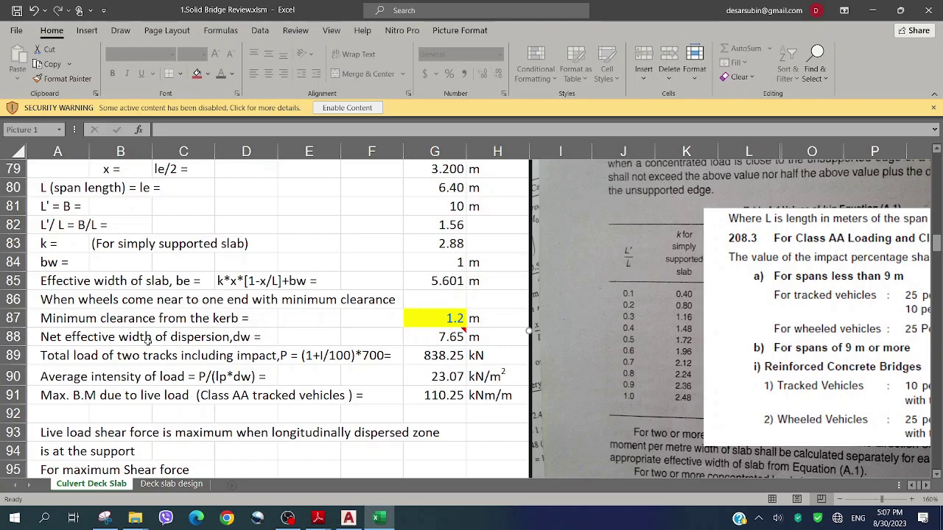
Minimize Excel and the recording software and restore the AutoCAD drawing
left_click(871, 10)
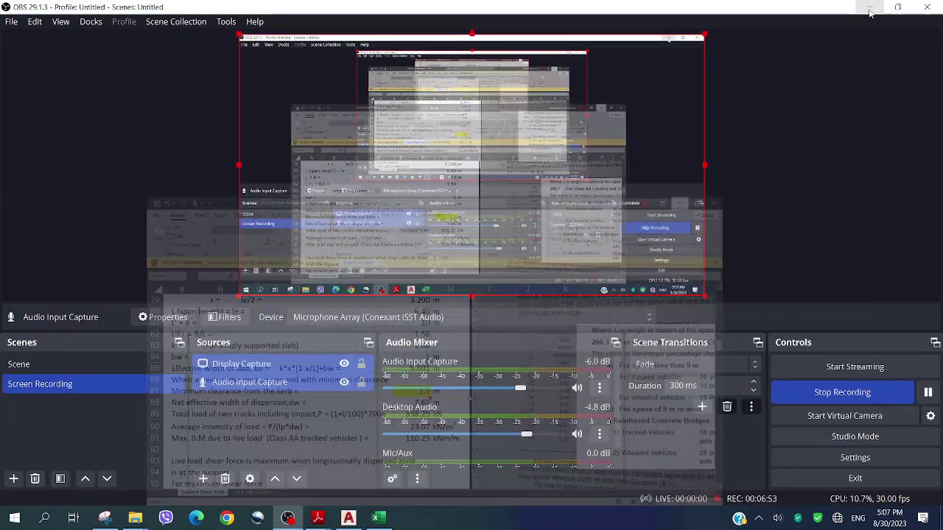
left_click(868, 7)
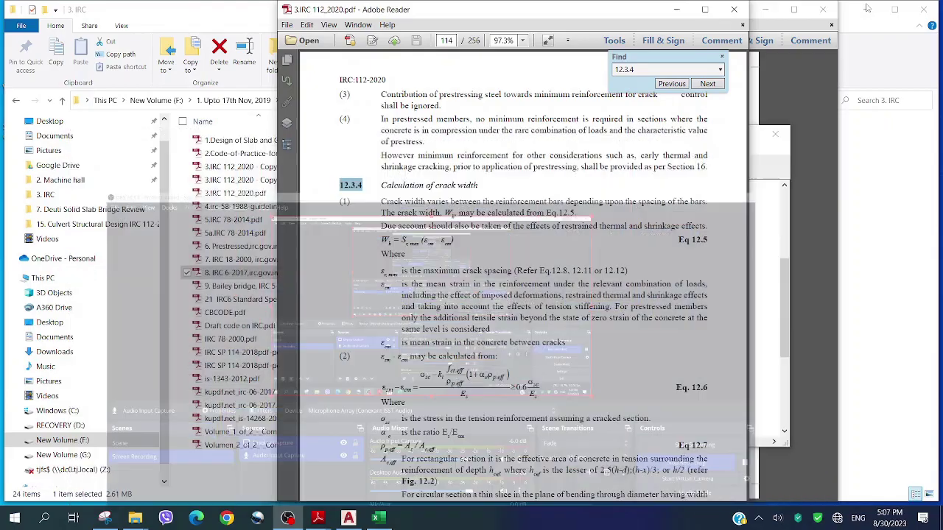
left_click(349, 518)
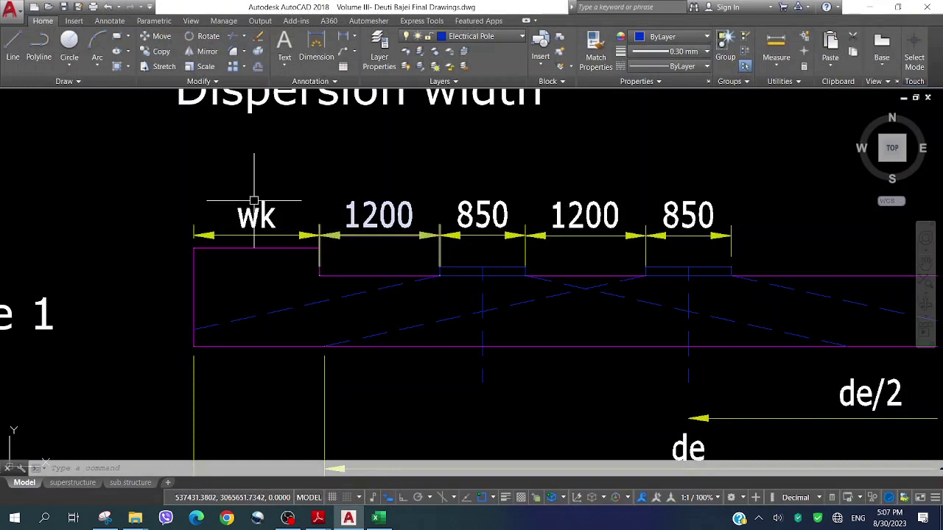
Zoom around the Case 1 and Case 2 dispersion width layouts, including the (de-850)/2+850+1200+850+(de-850)/2 total width
scroll(255, 200, "down", 4)
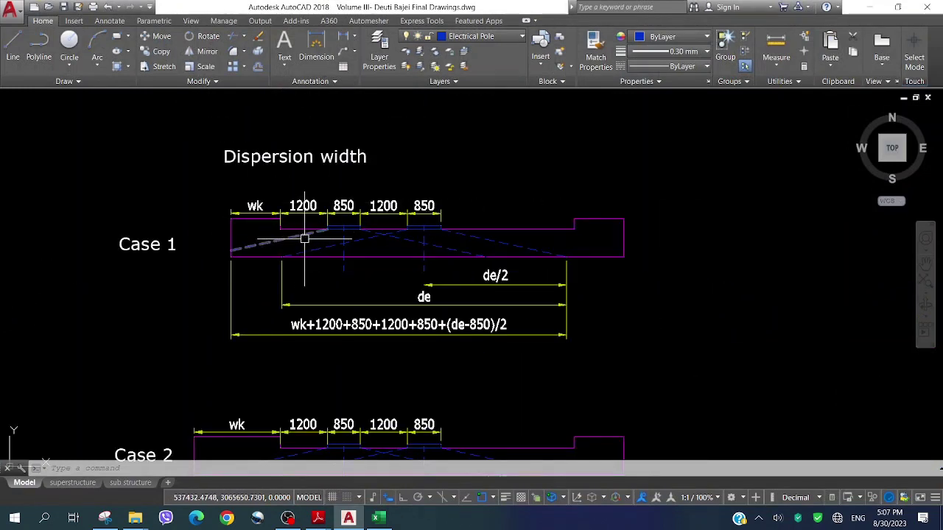
scroll(316, 232, "up", 2)
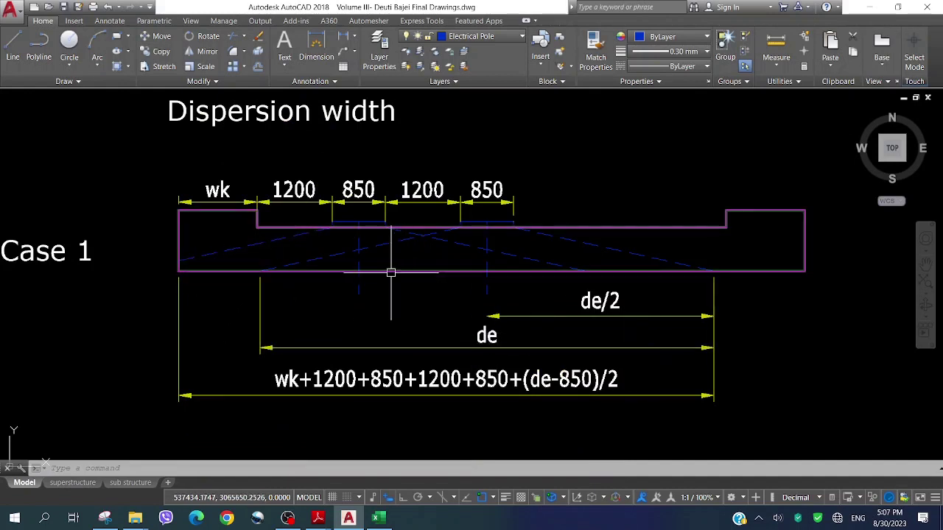
scroll(389, 269, "down", 3)
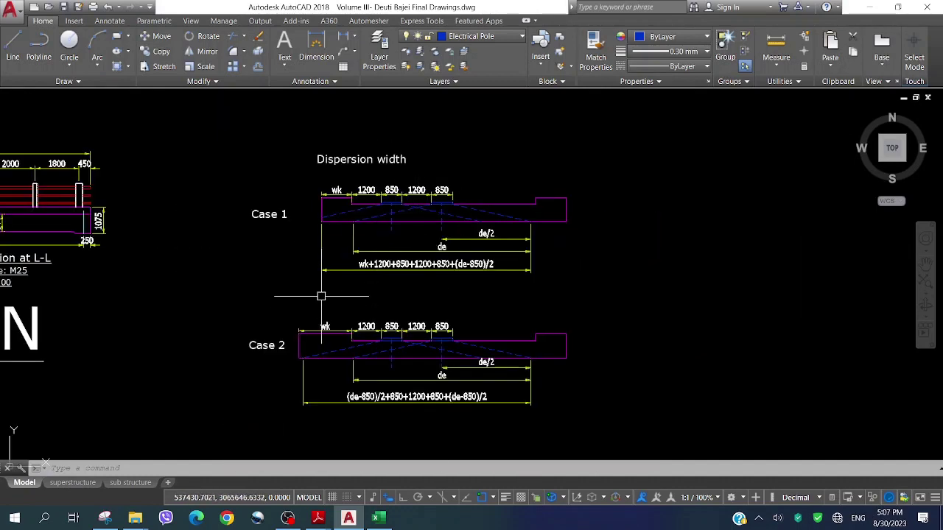
scroll(335, 264, "up", 2)
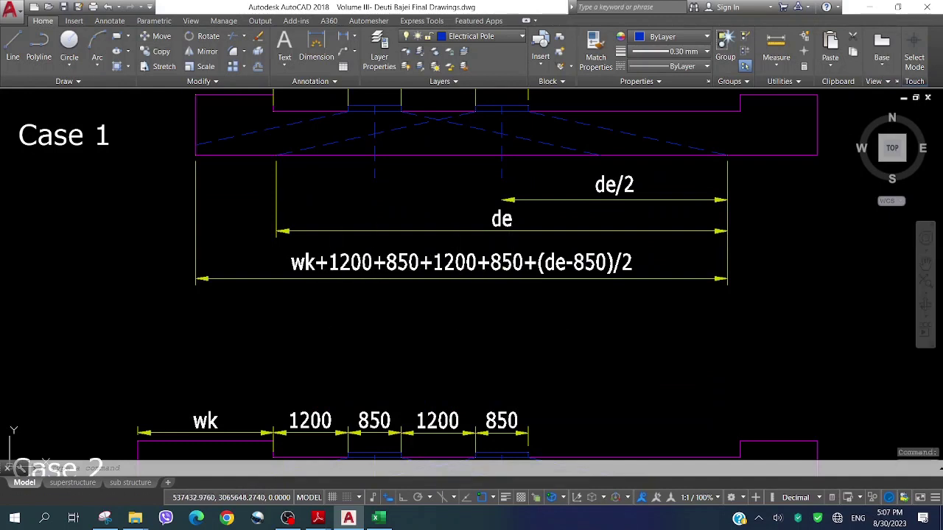
scroll(390, 226, "down", 2)
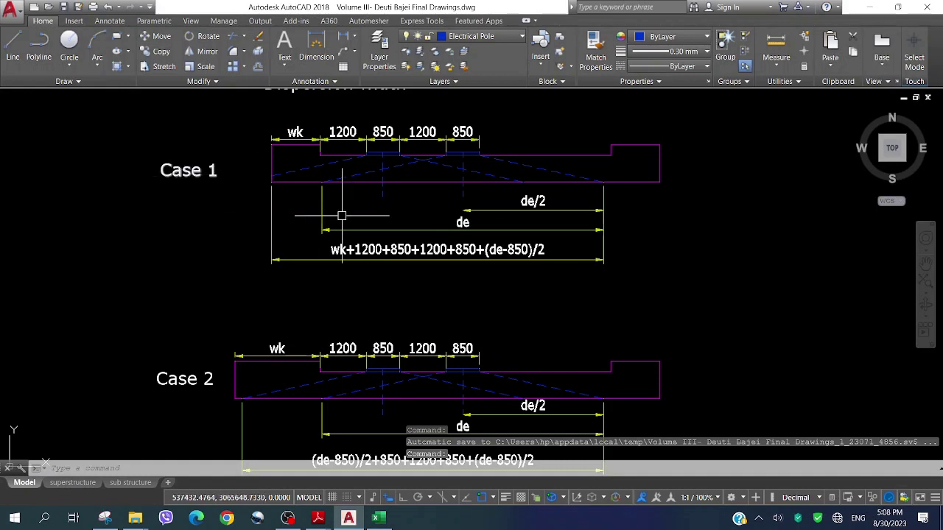
scroll(341, 210, "down", 2)
scroll(366, 387, "up", 2)
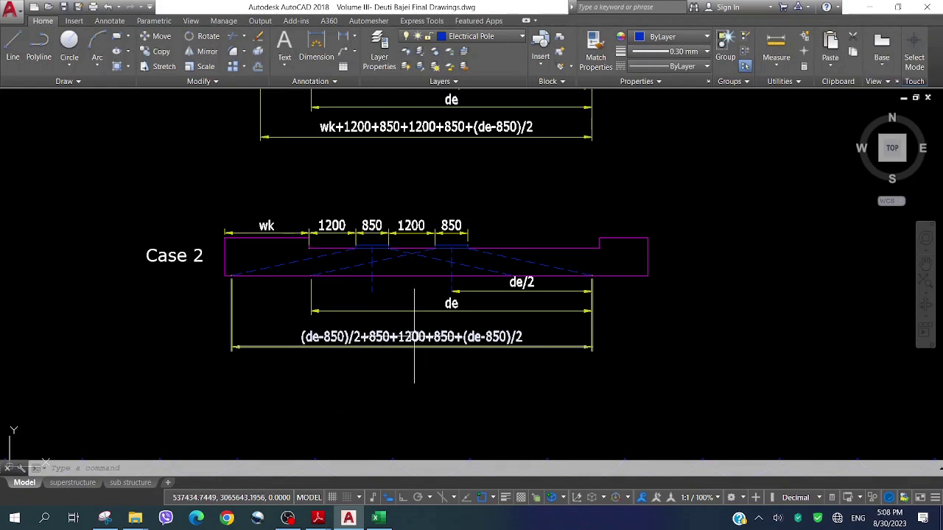
left_click(377, 518)
Deselect the table picture and scroll down to the live load maximum shear force calculation
left_click(318, 410)
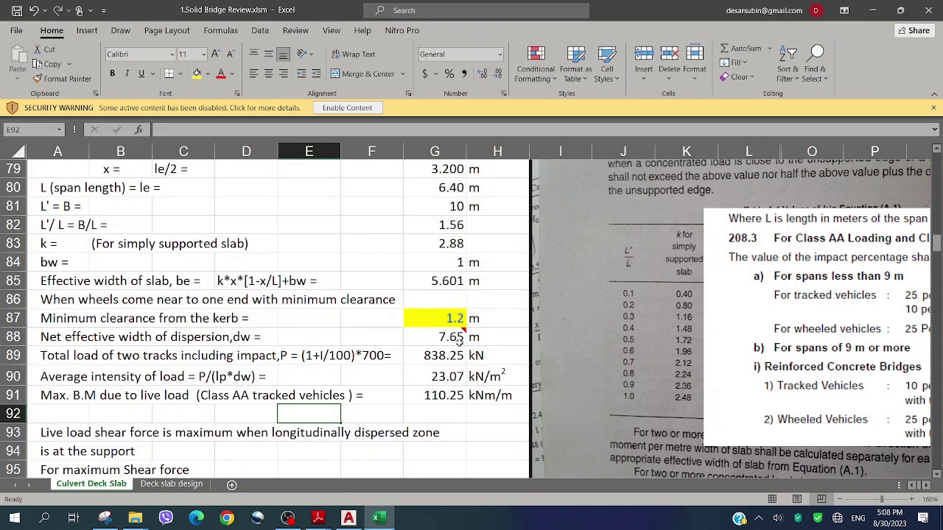
mouse_move(454, 339)
scroll(179, 318, "down", 1)
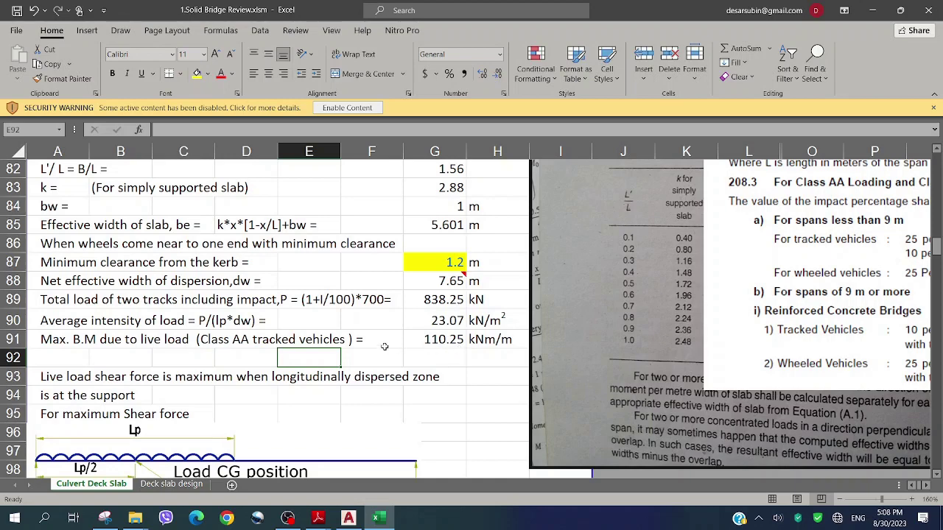
scroll(384, 346, "down", 3)
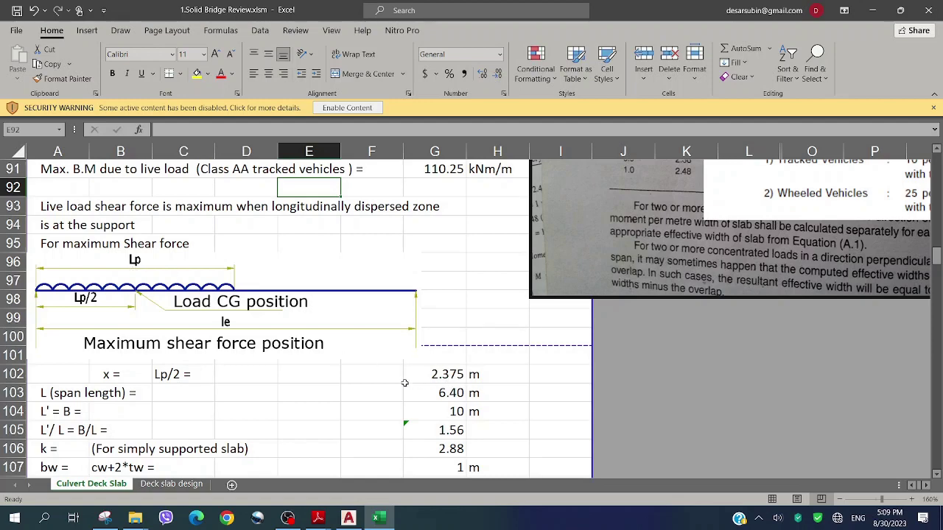
scroll(277, 364, "down", 3)
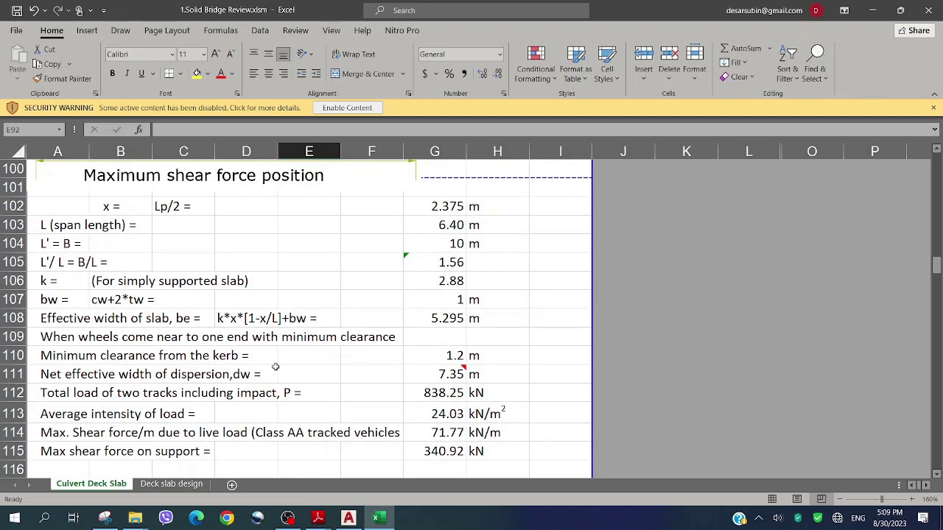
scroll(275, 366, "down", 1)
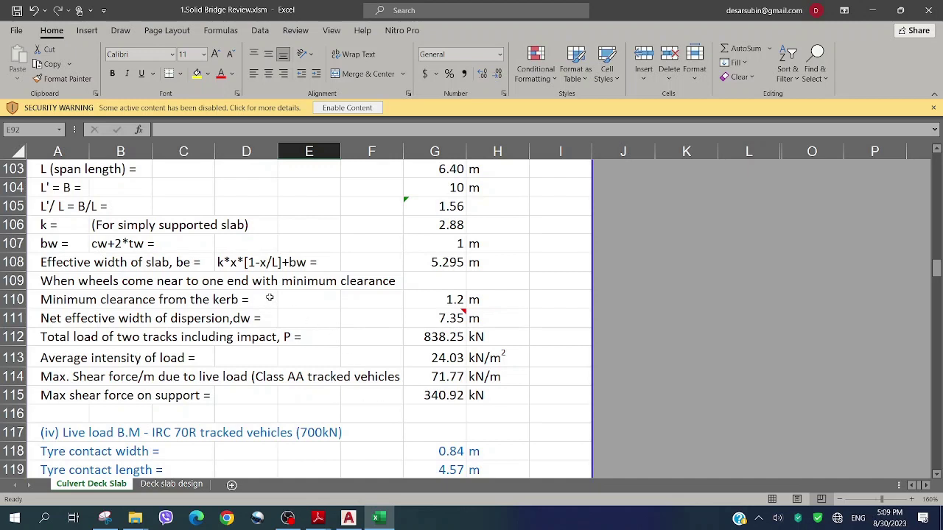
scroll(270, 297, "down", 1)
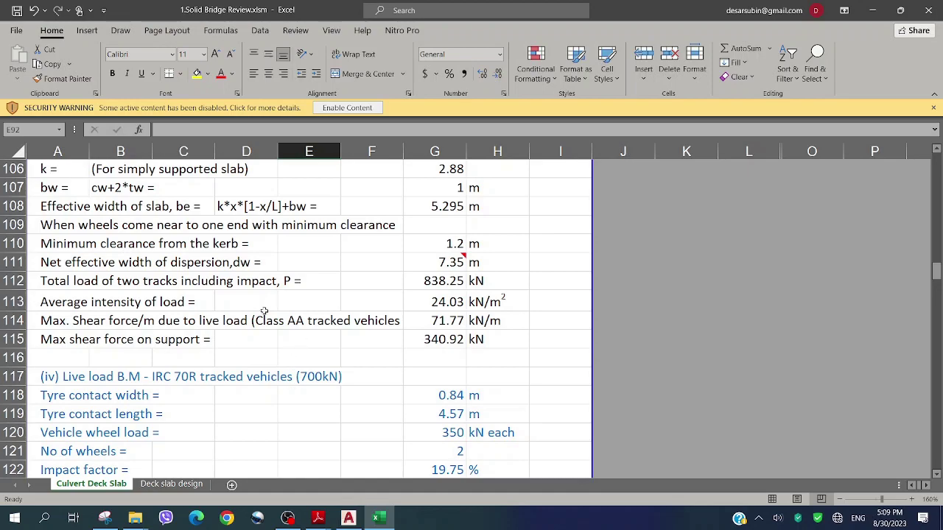
scroll(253, 342, "down", 11)
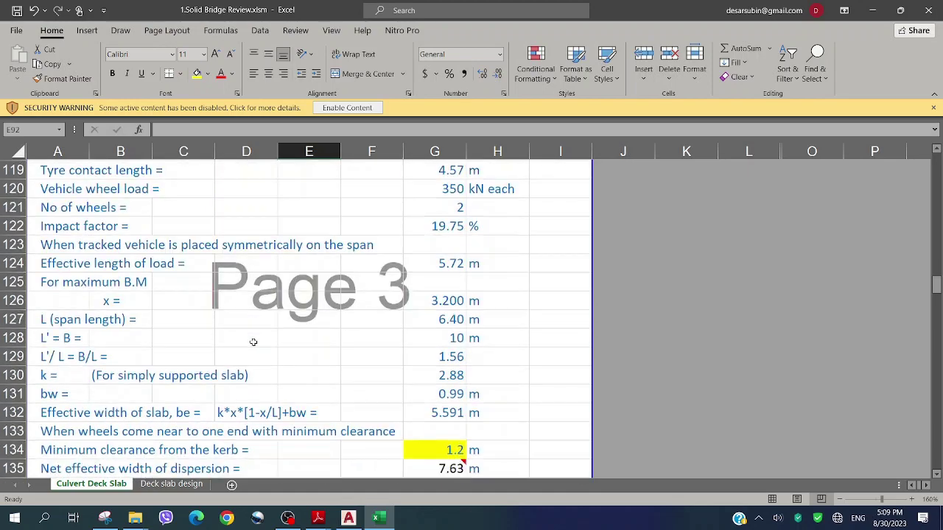
scroll(252, 342, "down", 4)
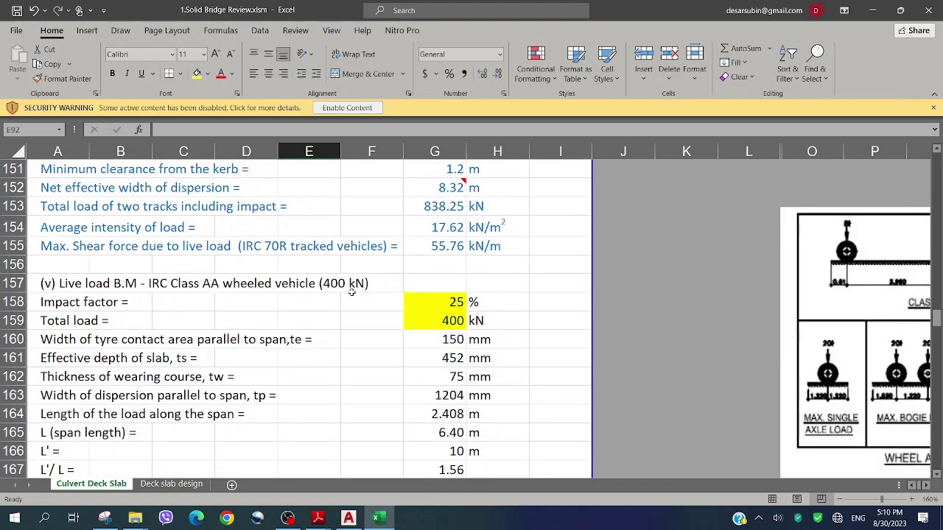
scroll(351, 293, "down", 7)
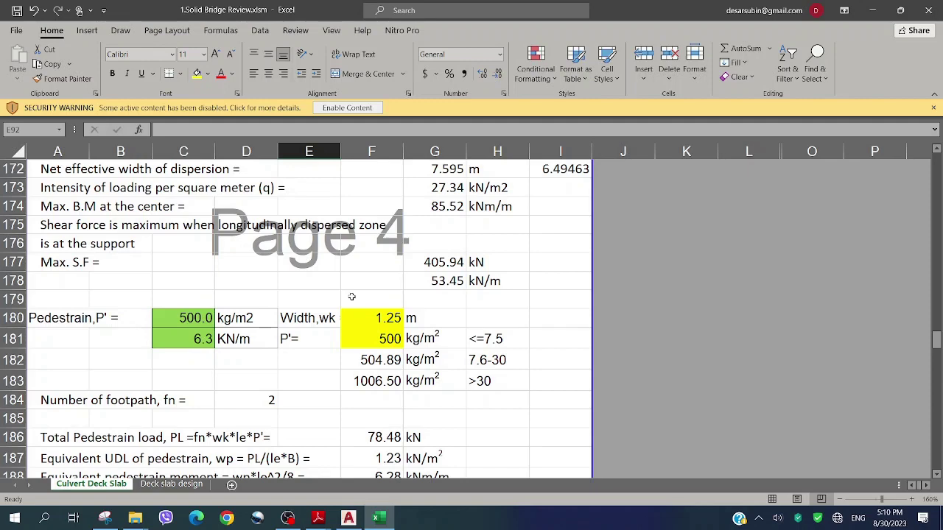
scroll(351, 296, "down", 1)
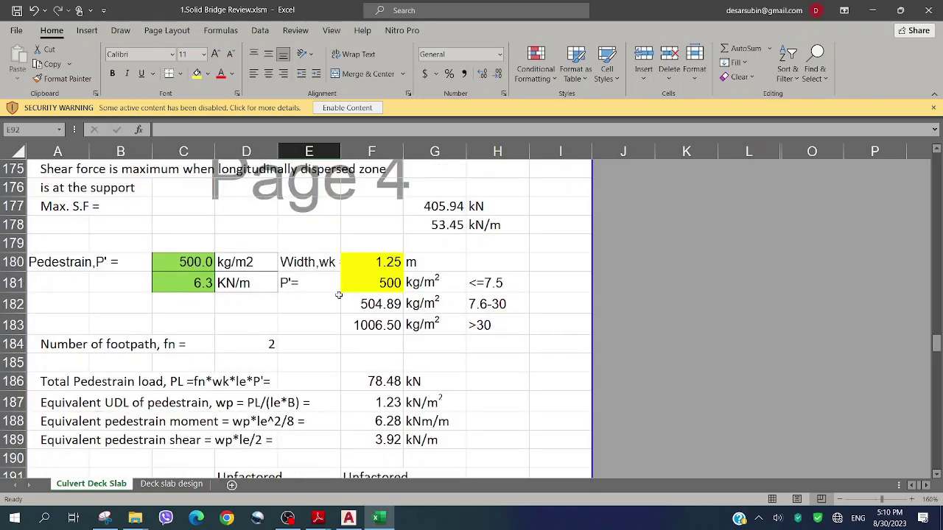
scroll(338, 294, "down", 1)
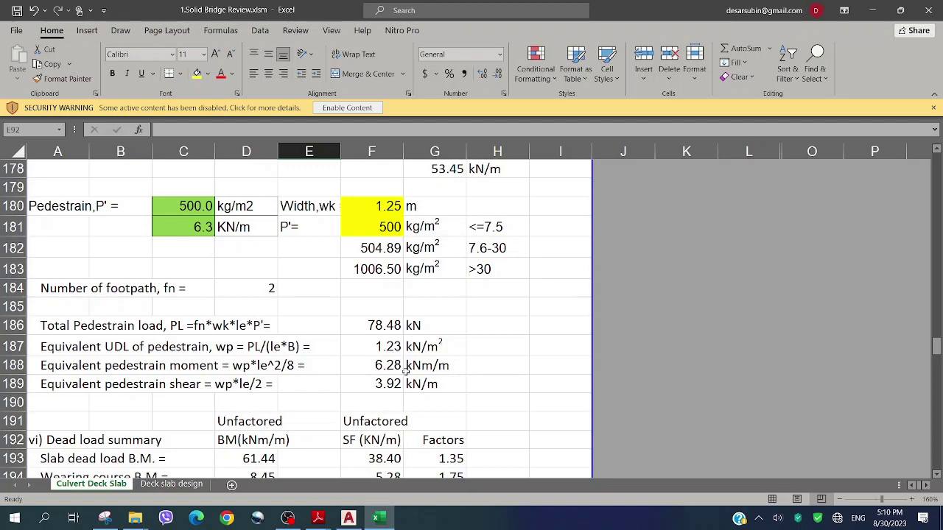
scroll(398, 384, "down", 2)
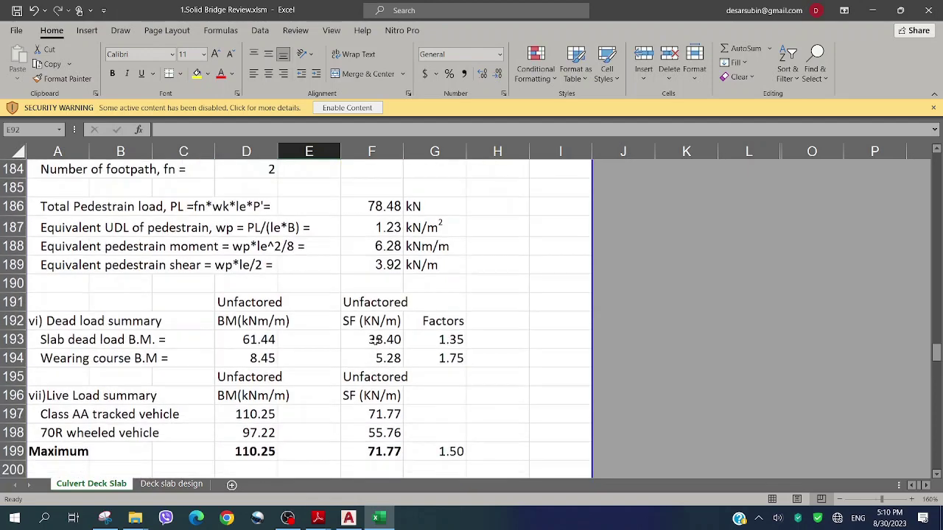
scroll(317, 302, "down", 1)
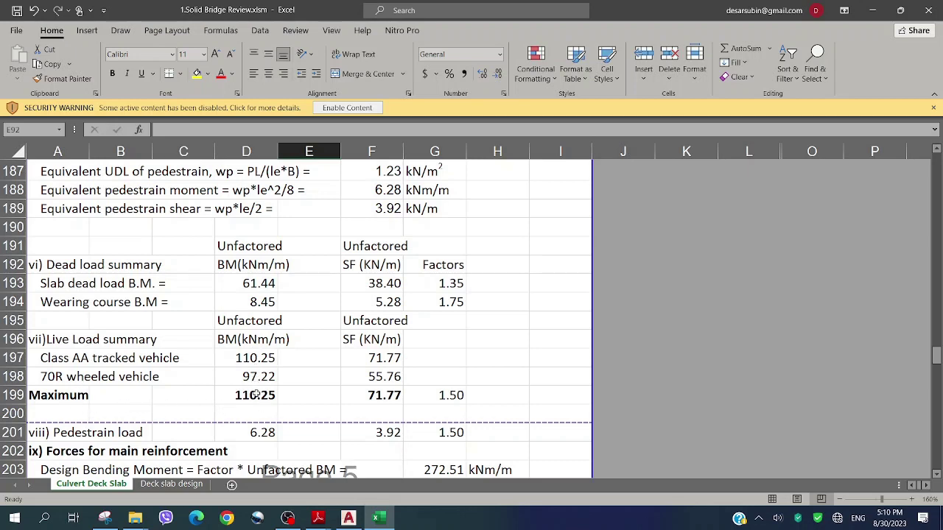
left_click(284, 396)
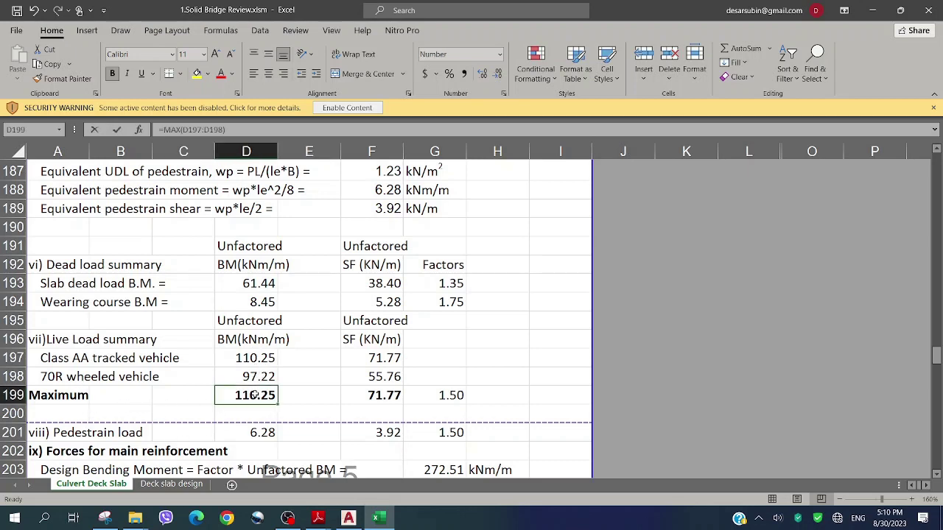
double_click(285, 395)
key("Escape")
scroll(388, 317, "down", 1)
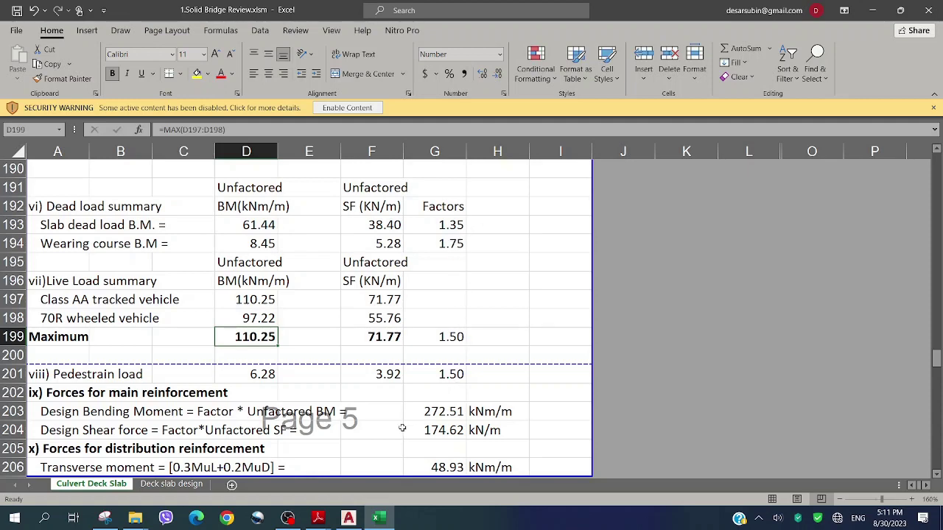
scroll(444, 353, "down", 1)
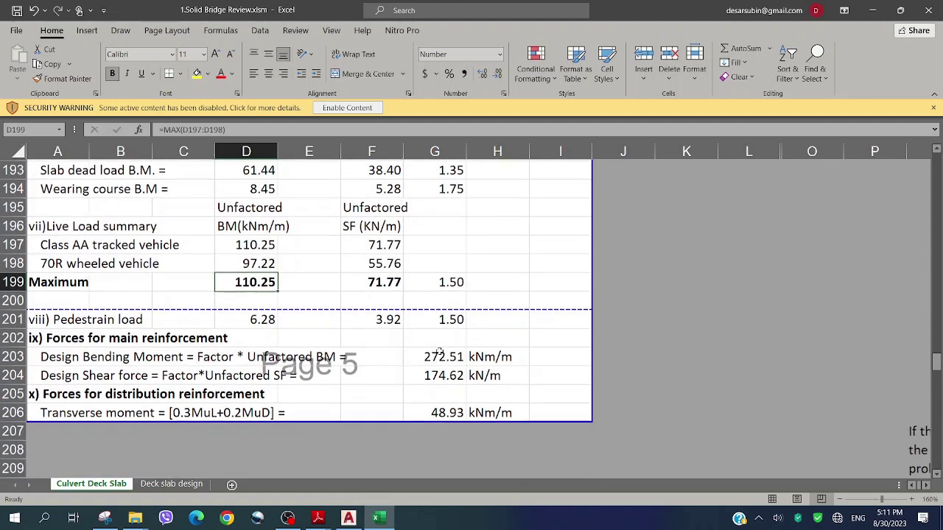
left_click(444, 356)
double_click(444, 356)
scroll(472, 357, "up", 1)
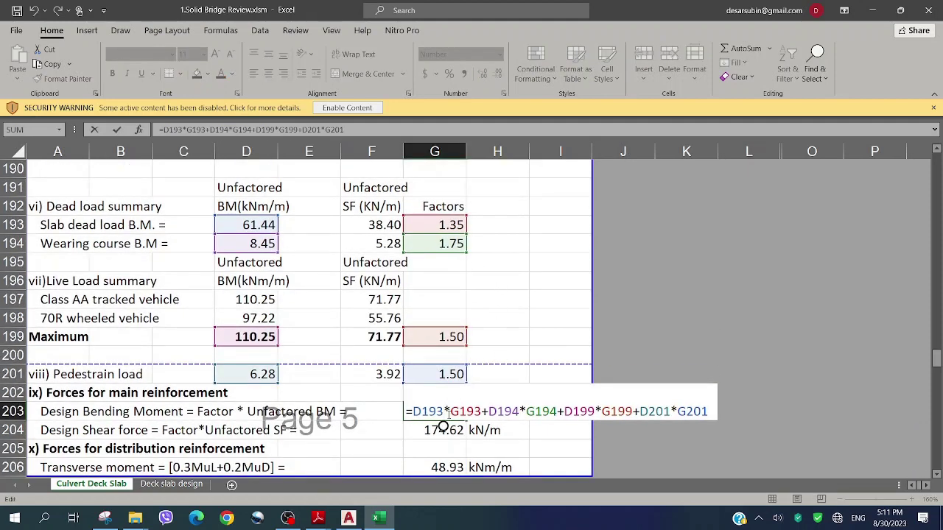
Confirm G203, view G204's design shear force formula without changing it, then go to the Deck slab design sheet
key("Return")
key("F2")
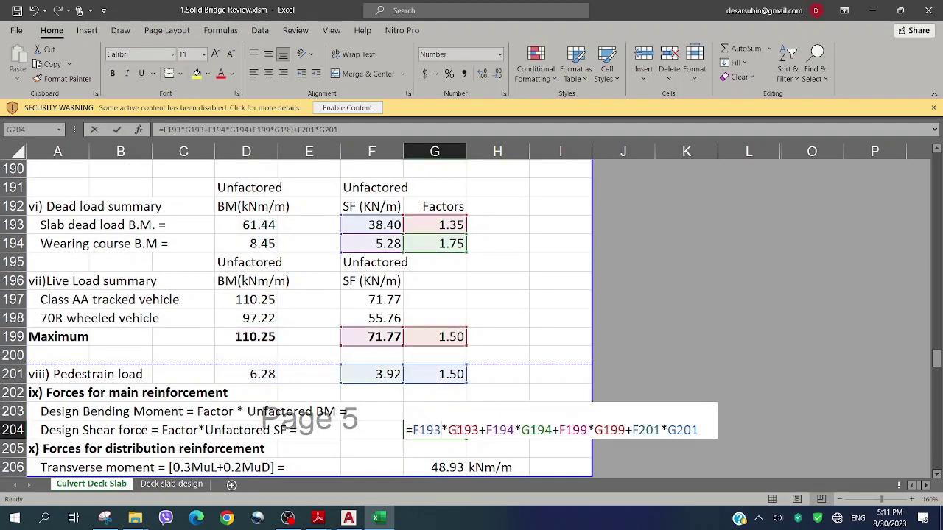
key("Escape")
scroll(138, 376, "down", 1)
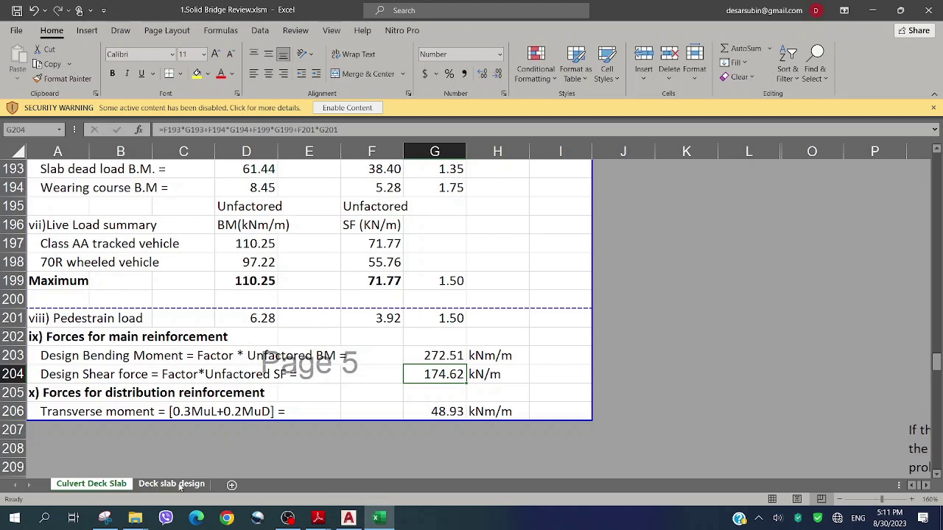
left_click(179, 486)
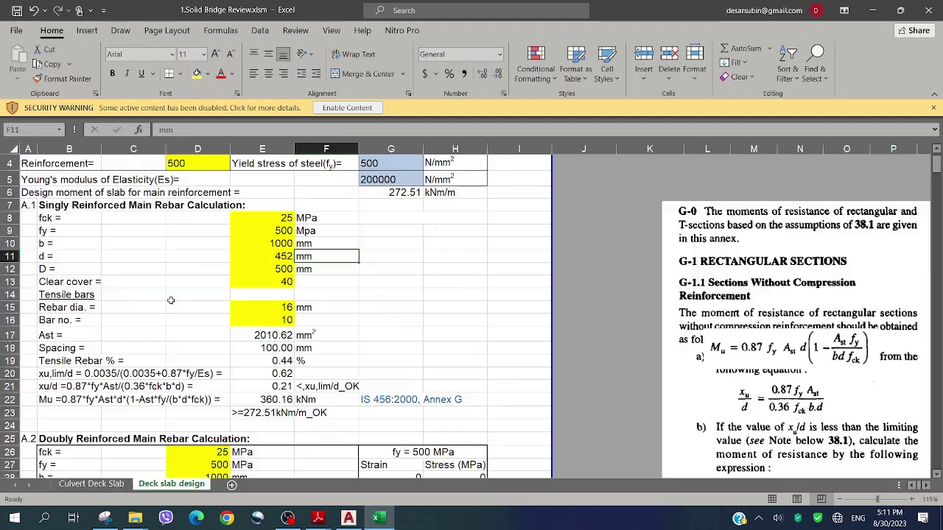
Drag the IS 456 Annex G excerpt image up beside rows 1–22 of the calculation
left_click(148, 262)
scroll(147, 258, "up", 1)
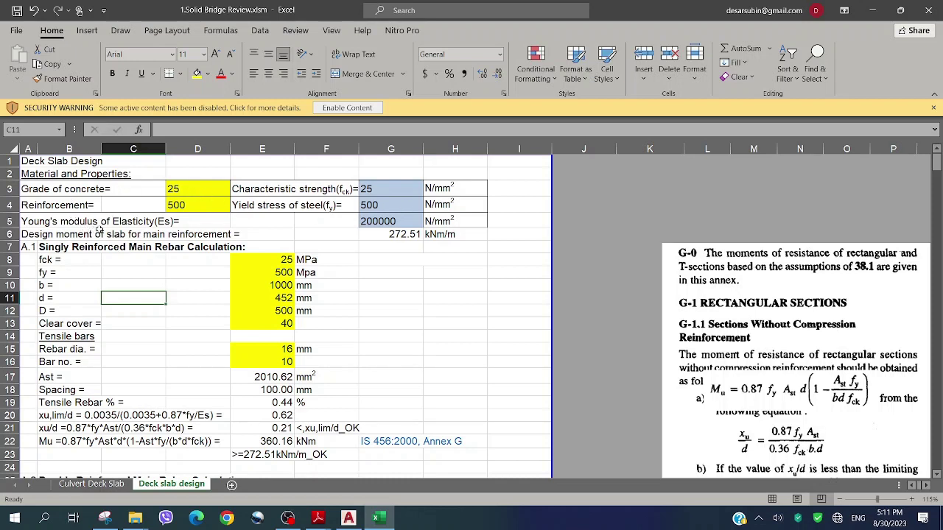
left_click(83, 269)
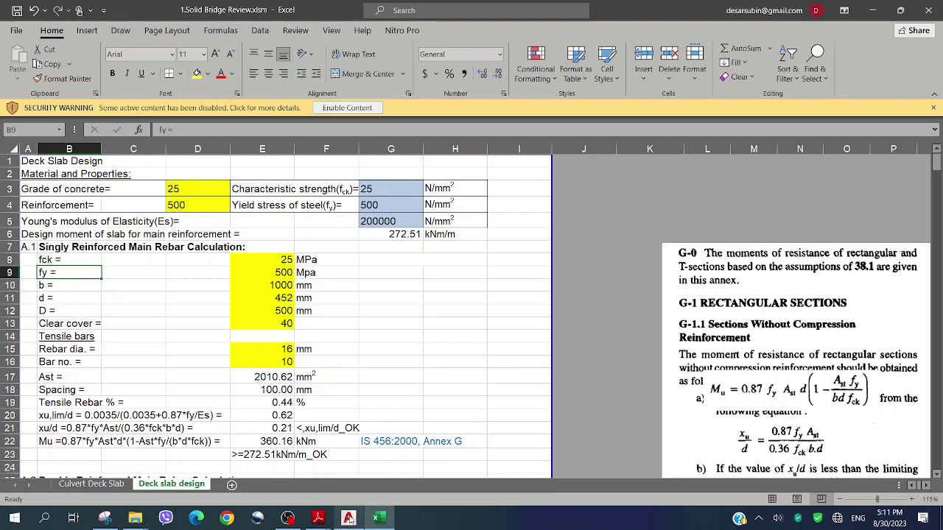
left_click(156, 288)
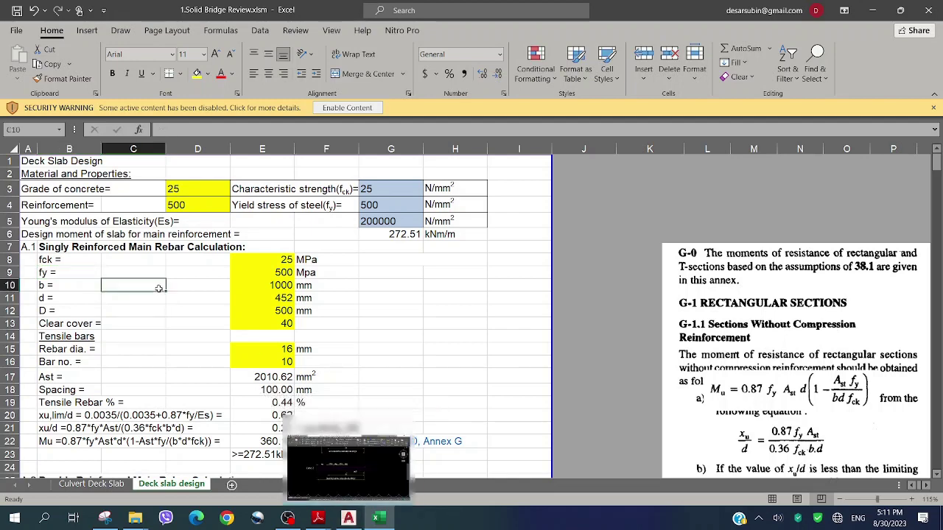
left_click_drag(710, 353, 616, 296)
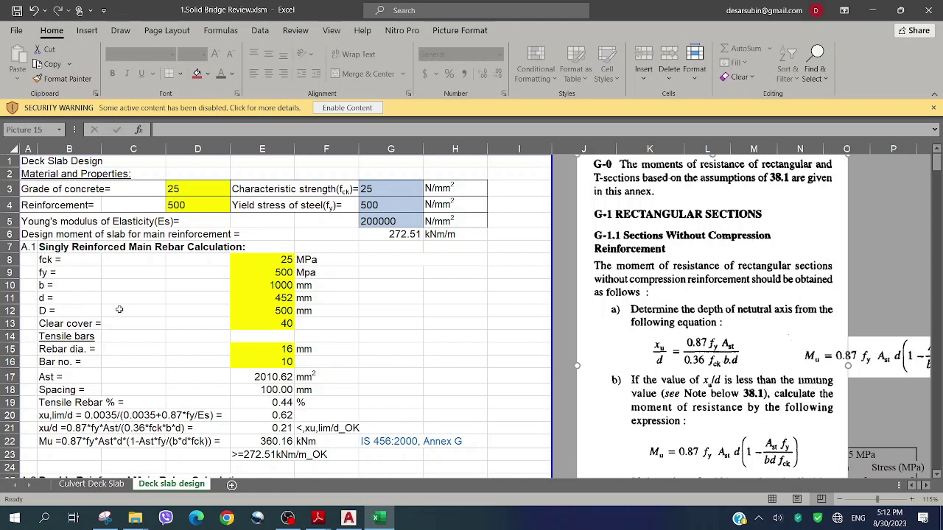
Inspect the β1 formula in G53, discarding the stray edit
scroll(213, 330, "down", 2)
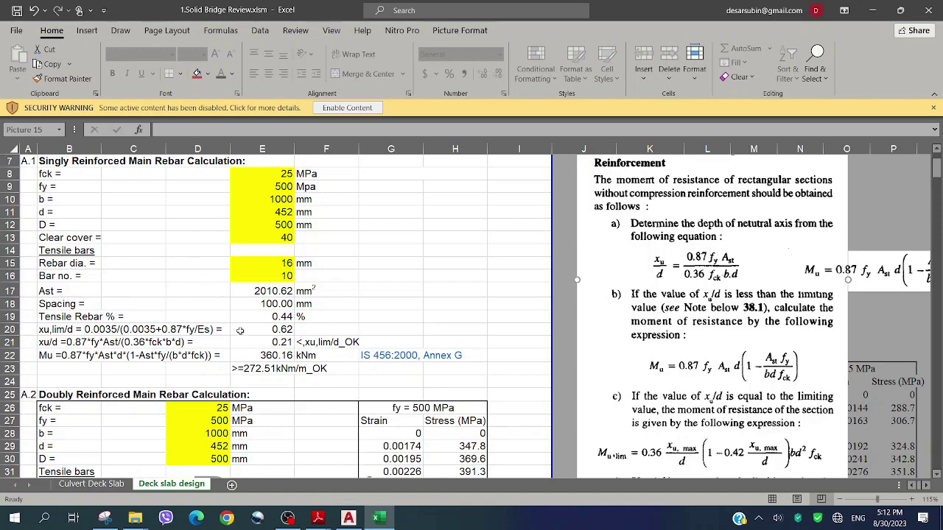
scroll(239, 327, "down", 9)
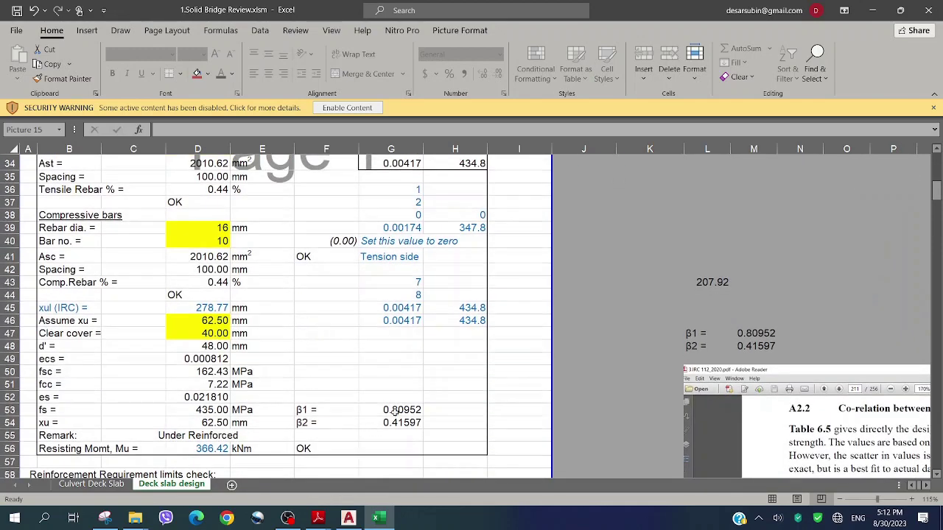
double_click(396, 413)
type("'6<=60,")
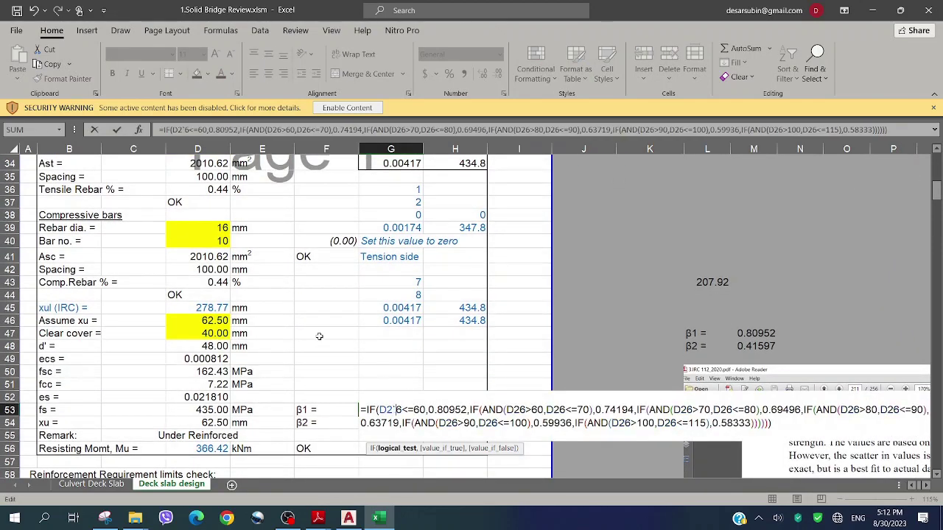
key("Escape")
scroll(319, 337, "up", 9)
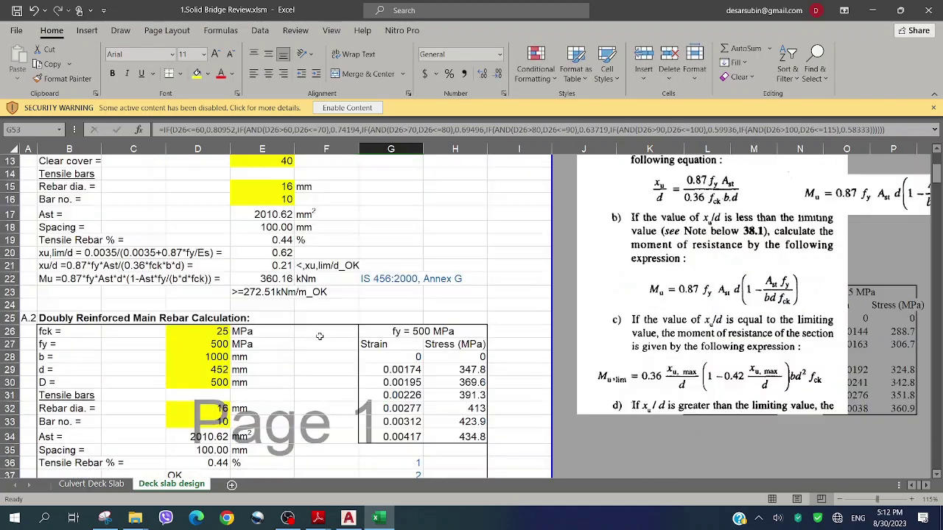
scroll(319, 337, "up", 2)
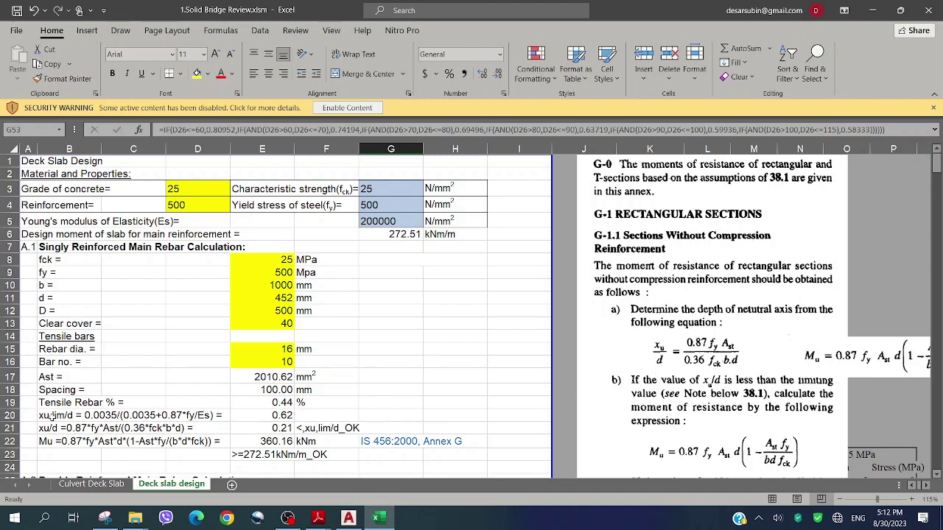
Colour the xu,lim/d label in B20 Blue from the Standard Colors
left_click(51, 416)
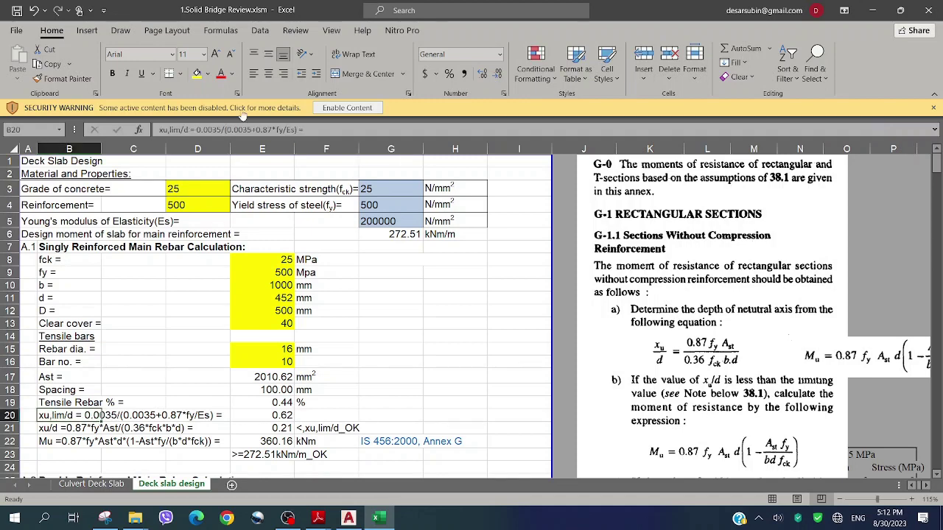
left_click(232, 74)
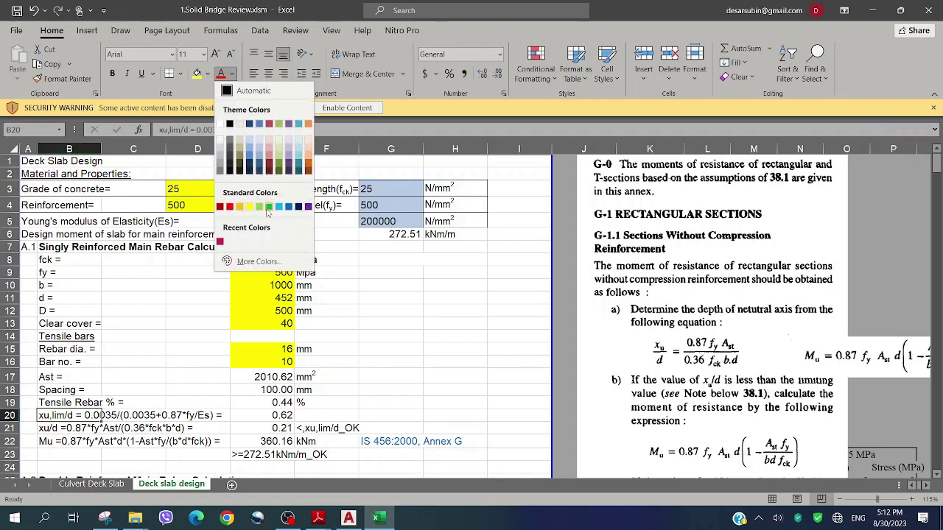
left_click(288, 206)
left_click(144, 377)
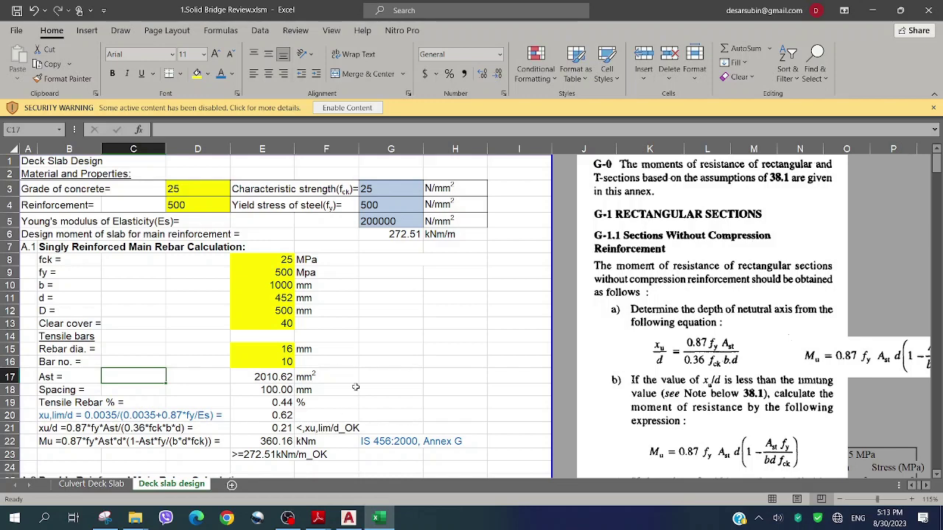
scroll(214, 386, "down", 1)
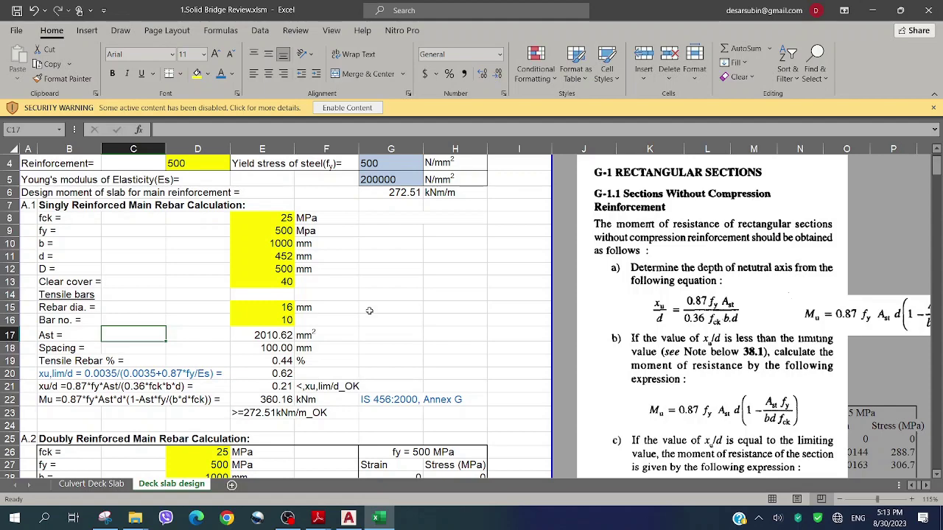
scroll(369, 311, "down", 1)
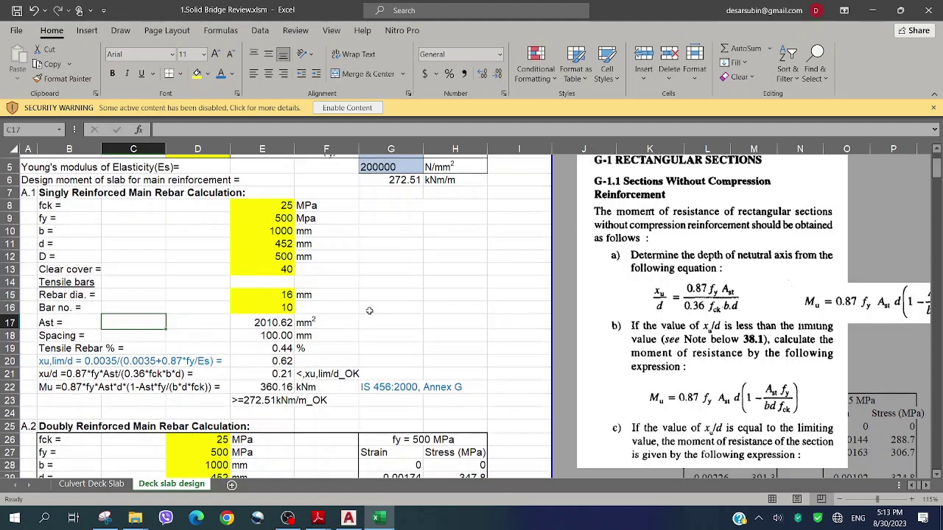
scroll(369, 311, "down", 2)
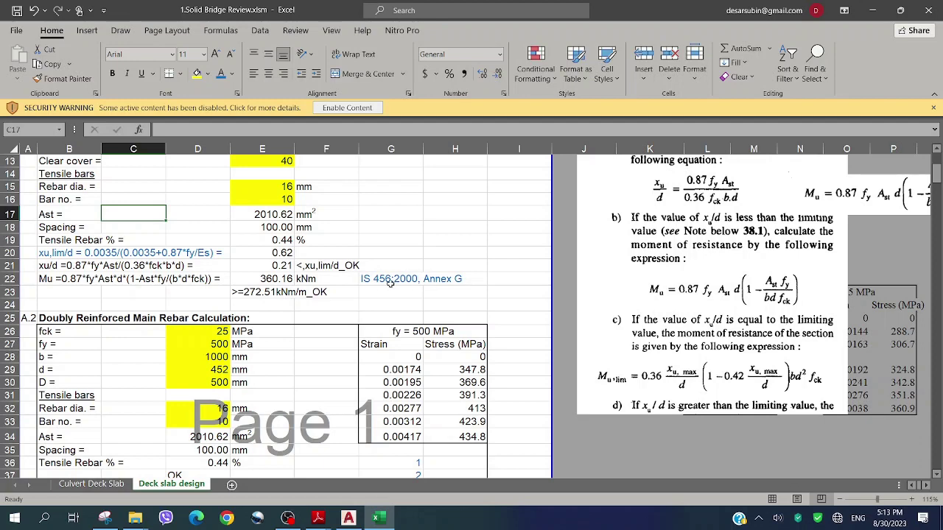
left_click(306, 342)
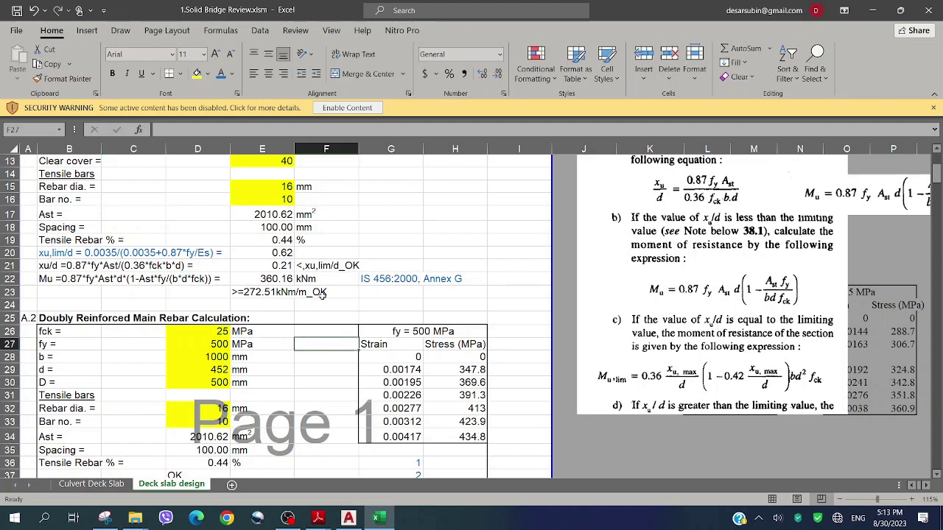
left_click(364, 243)
scroll(335, 262, "up", 3)
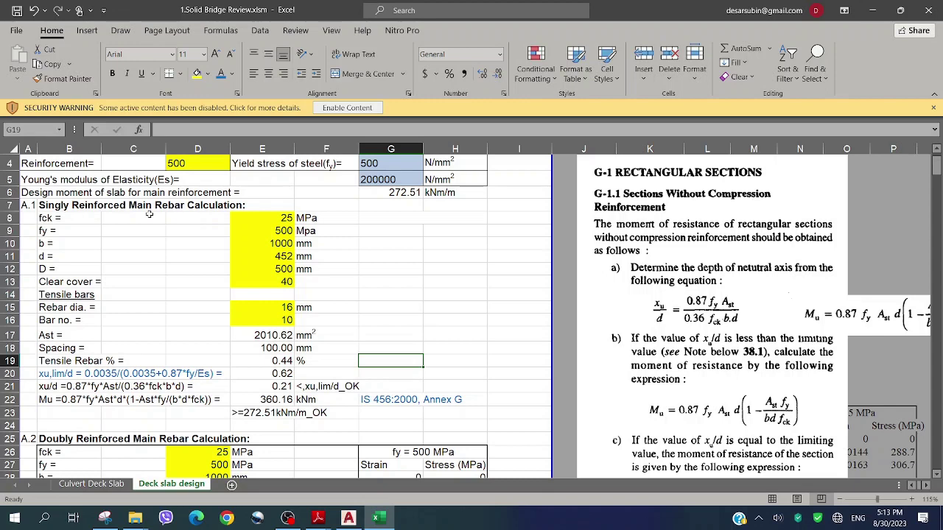
scroll(149, 214, "down", 3)
left_click(155, 221)
scroll(161, 234, "down", 3)
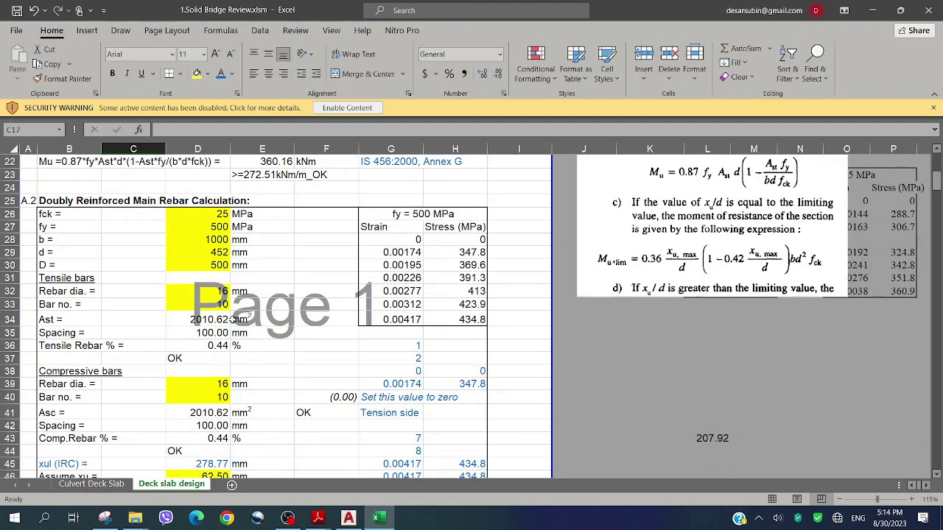
scroll(230, 300, "up", 6)
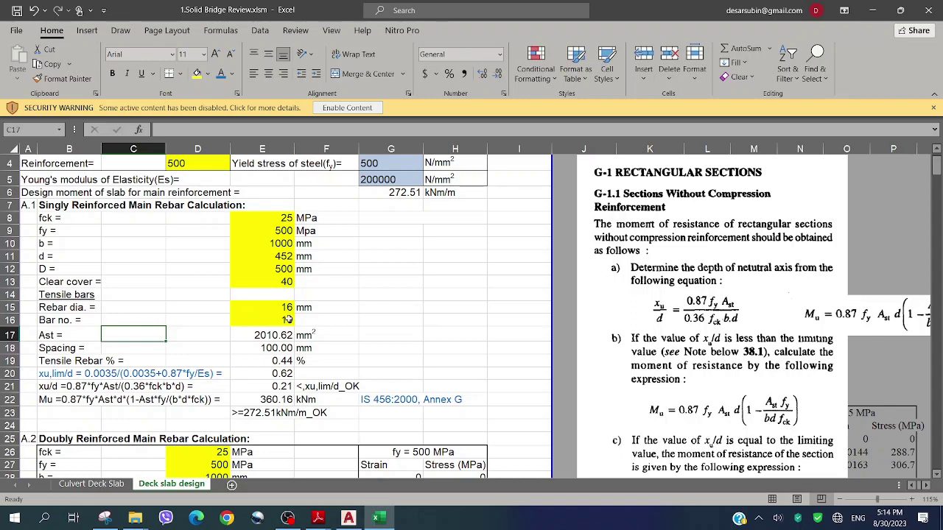
scroll(291, 289, "down", 1)
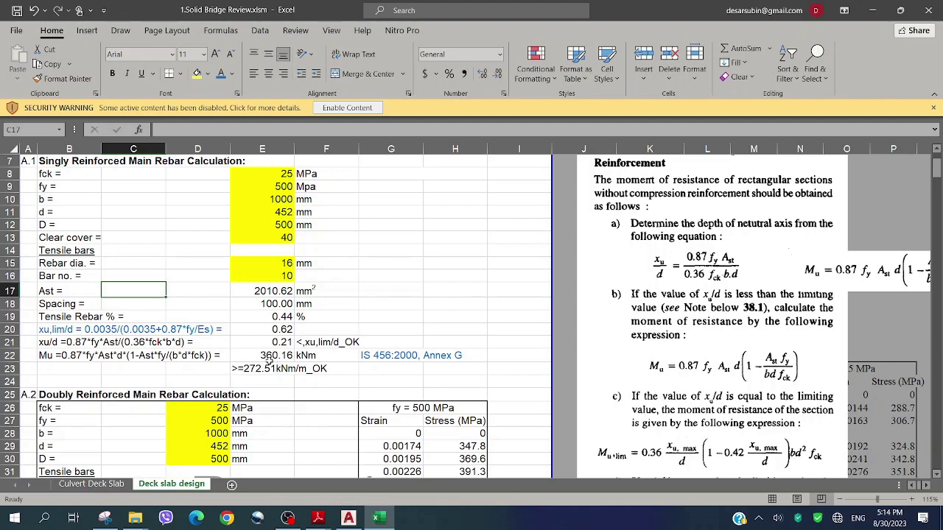
scroll(279, 330, "down", 5)
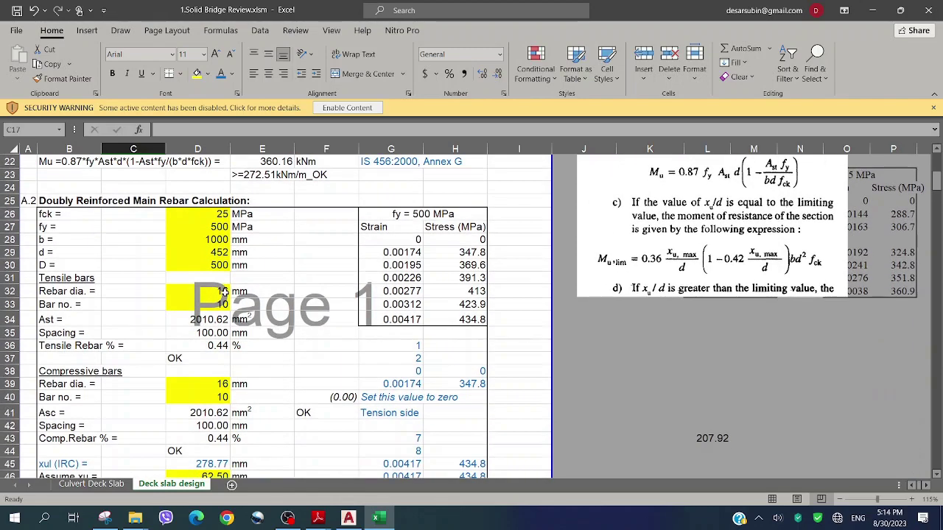
scroll(224, 395, "down", 2)
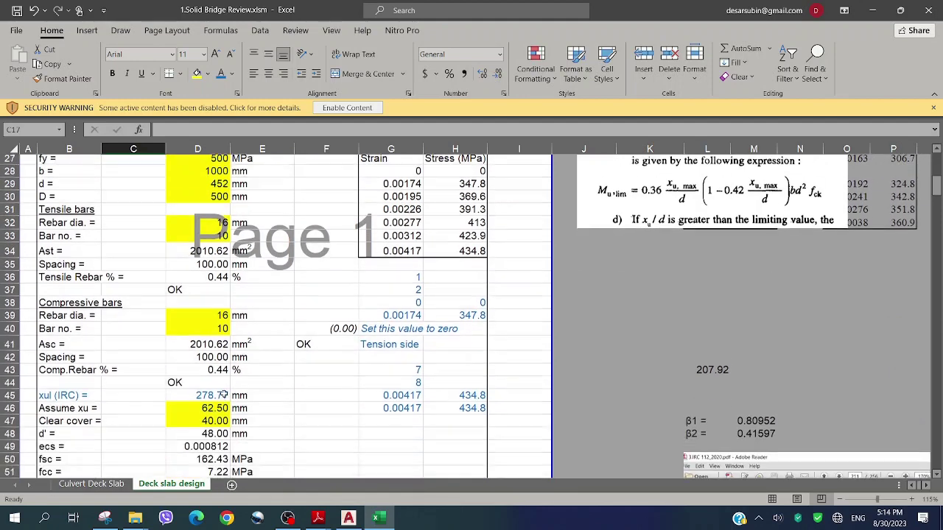
scroll(223, 396, "down", 3)
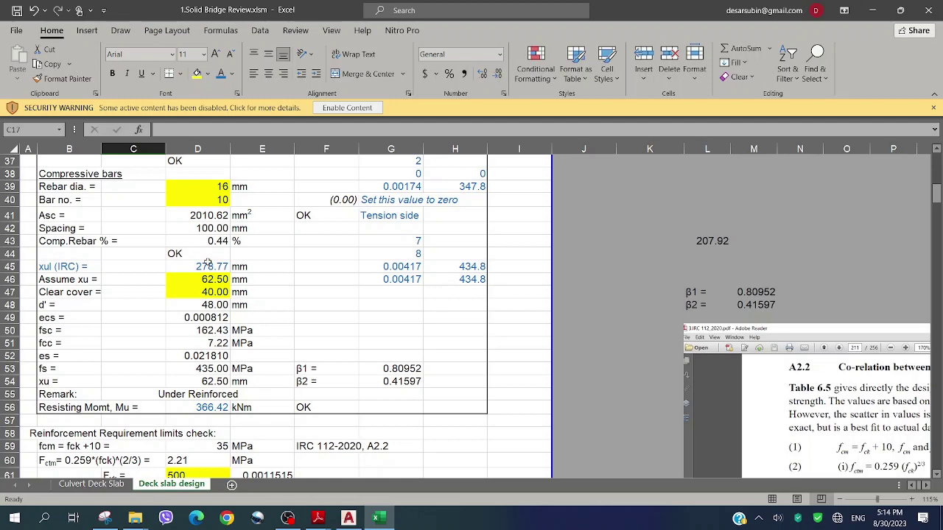
scroll(211, 246, "up", 1)
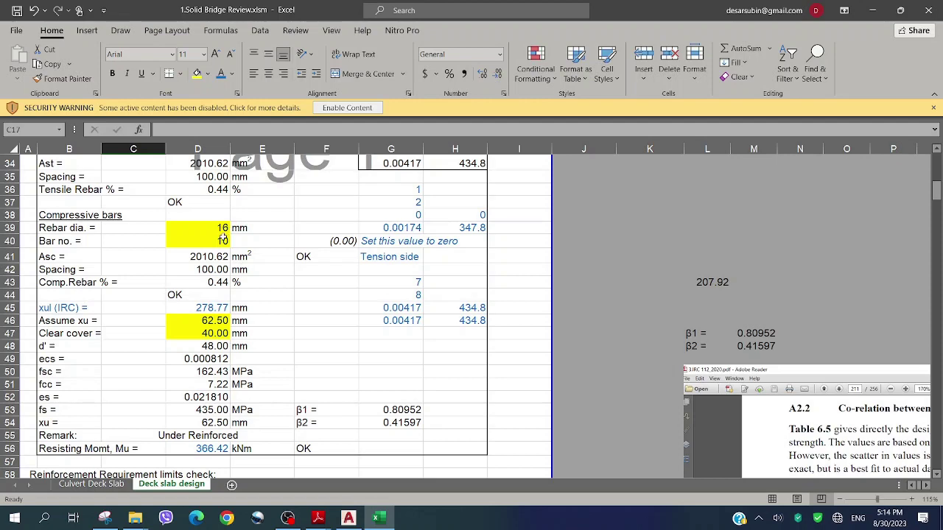
scroll(260, 235, "up", 3)
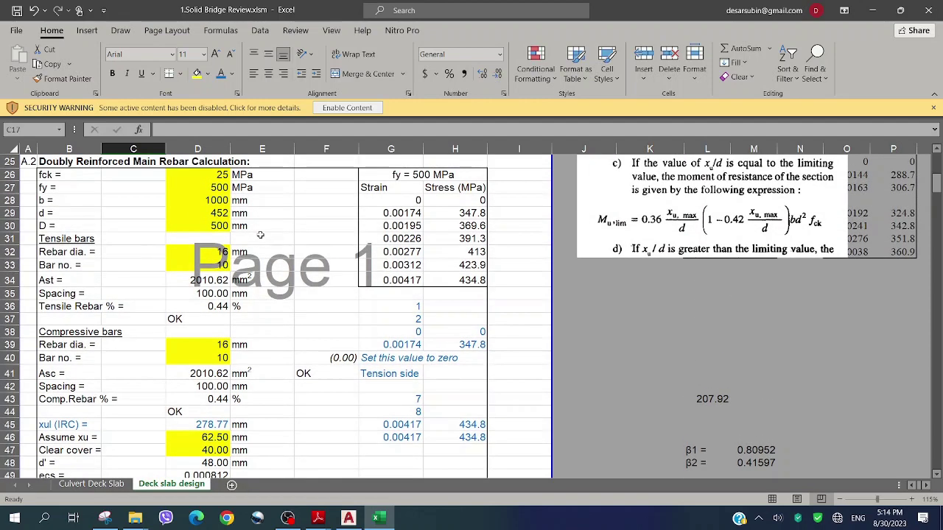
scroll(260, 235, "down", 3)
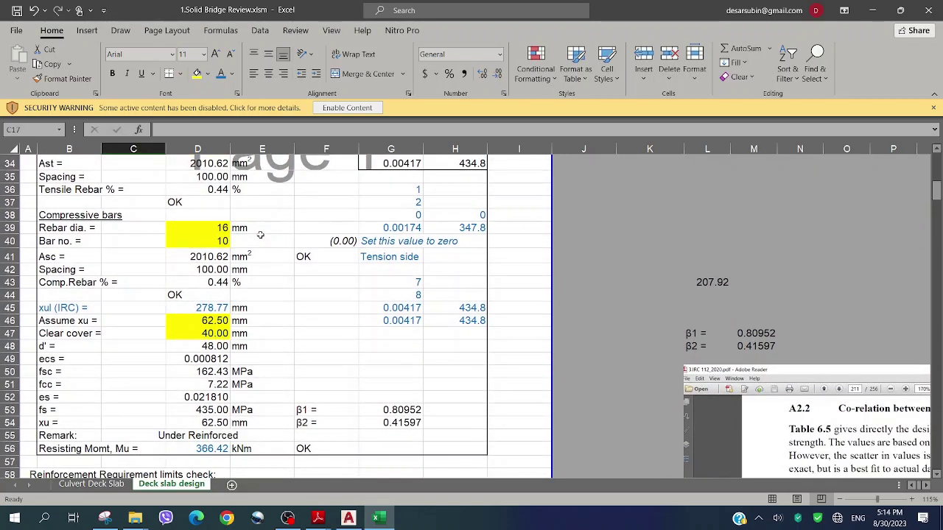
scroll(260, 235, "down", 5)
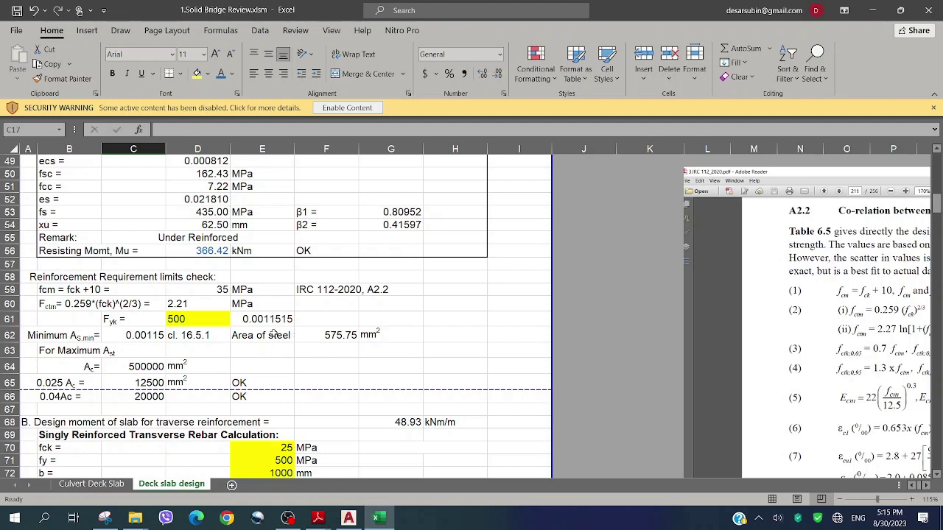
scroll(273, 334, "down", 4)
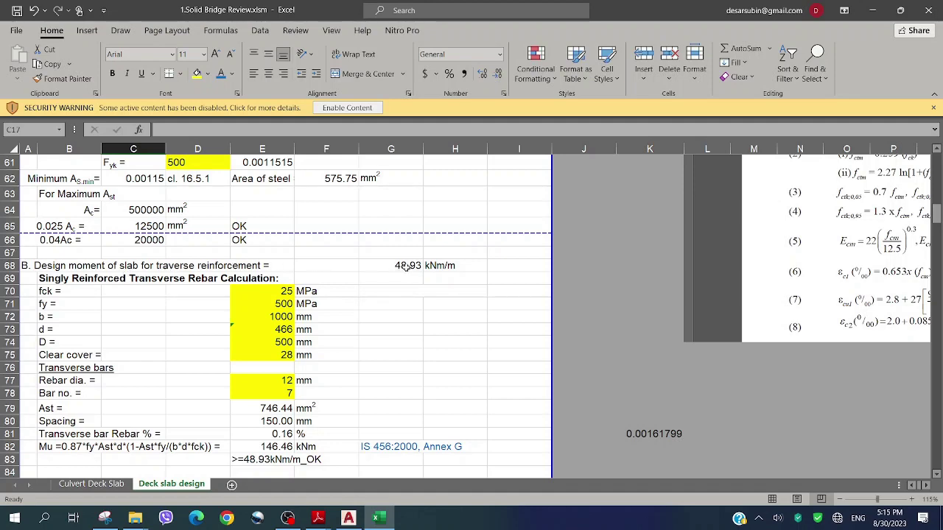
left_click(91, 484)
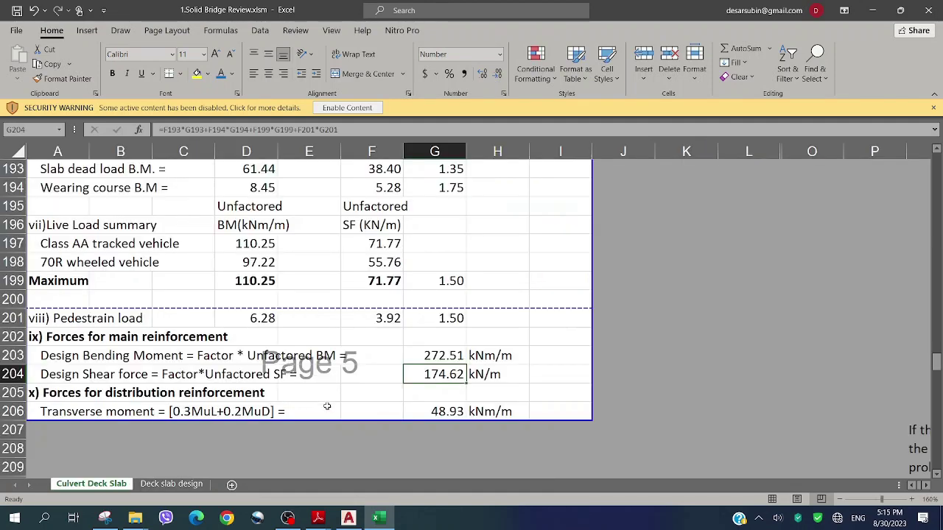
left_click(171, 485)
left_click(184, 303)
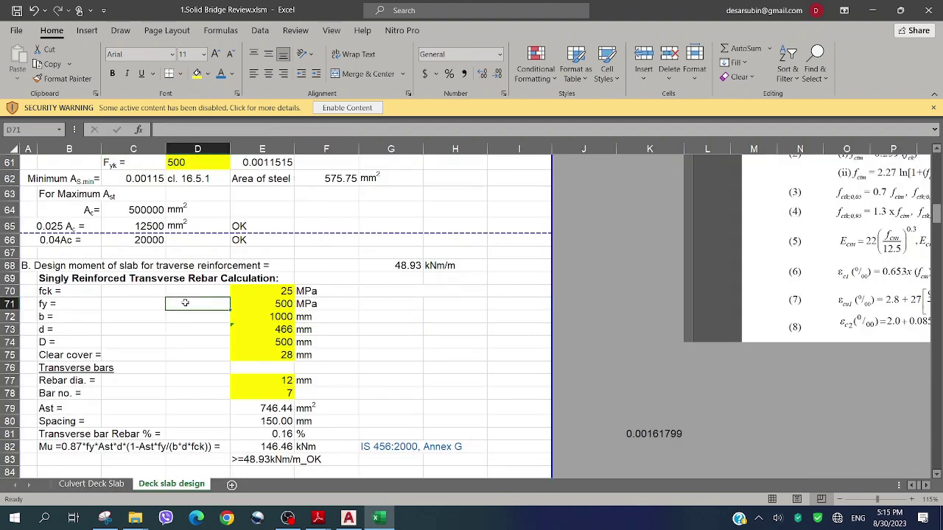
scroll(183, 302, "down", 1)
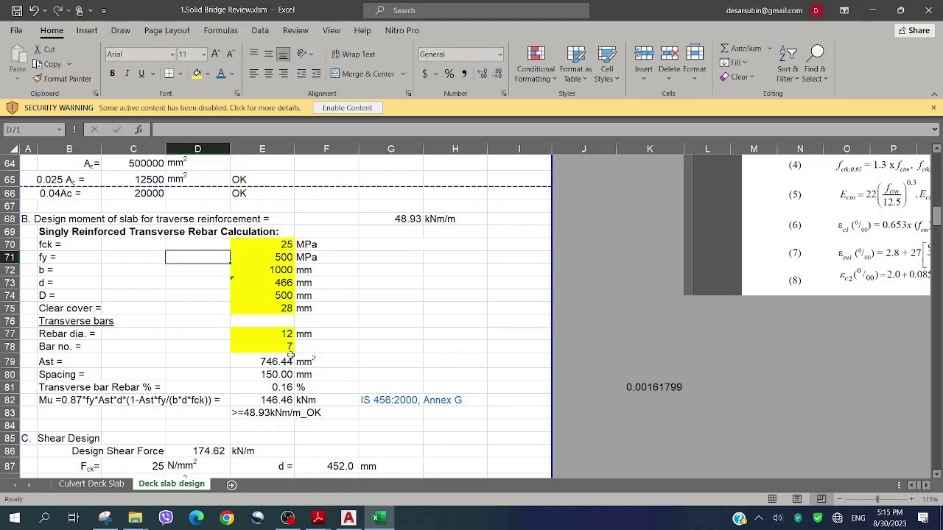
Change the transverse bar count in E78 to 5 per metre (trying 6 first), giving 200 mm spacing
left_click(288, 348)
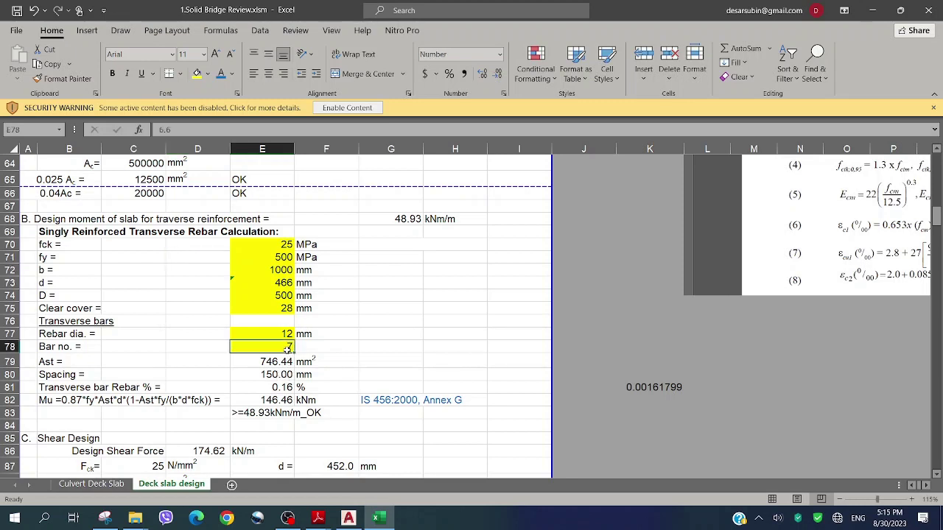
type("6")
left_click(343, 334)
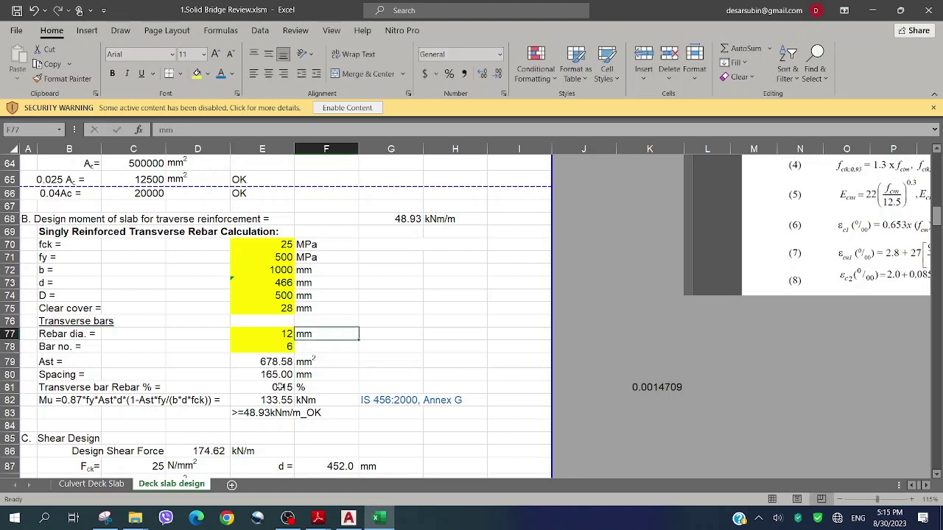
left_click(288, 348)
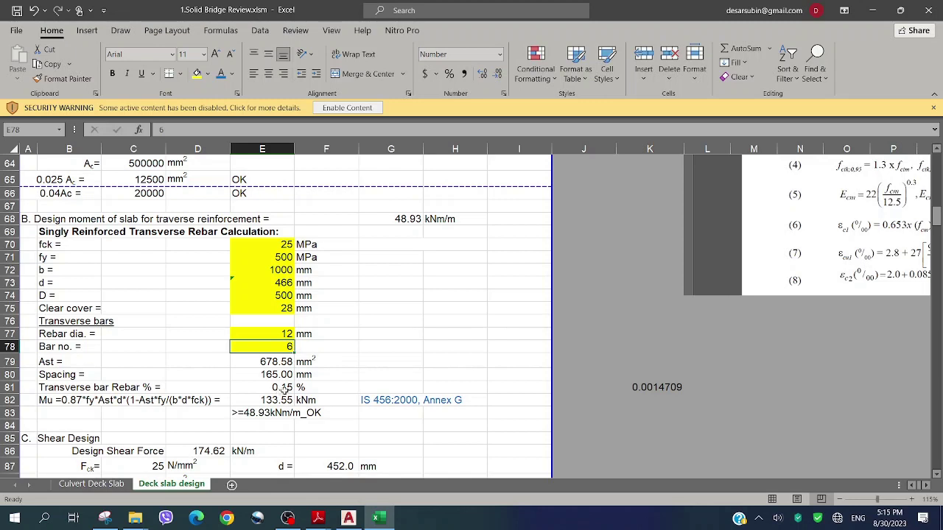
type("5")
key("Return")
key("Right")
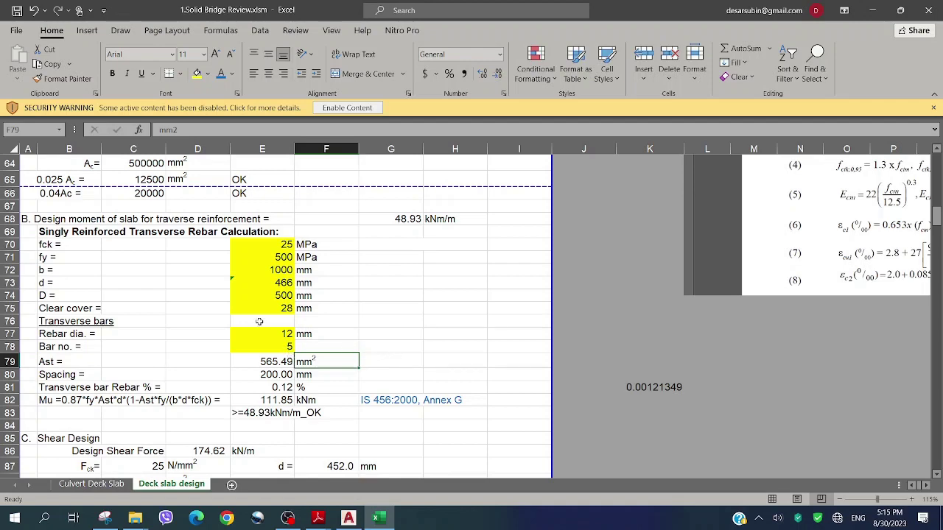
scroll(291, 283, "down", 5)
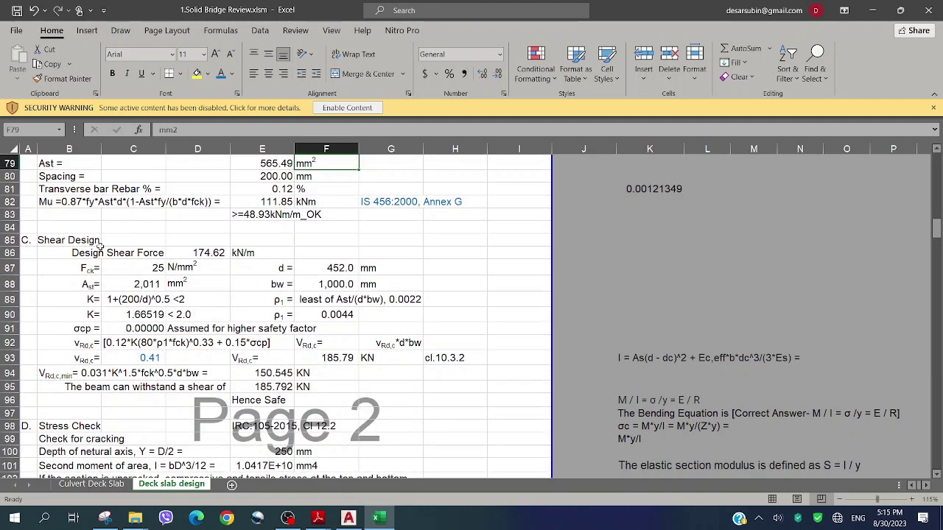
scroll(283, 249, "up", 5)
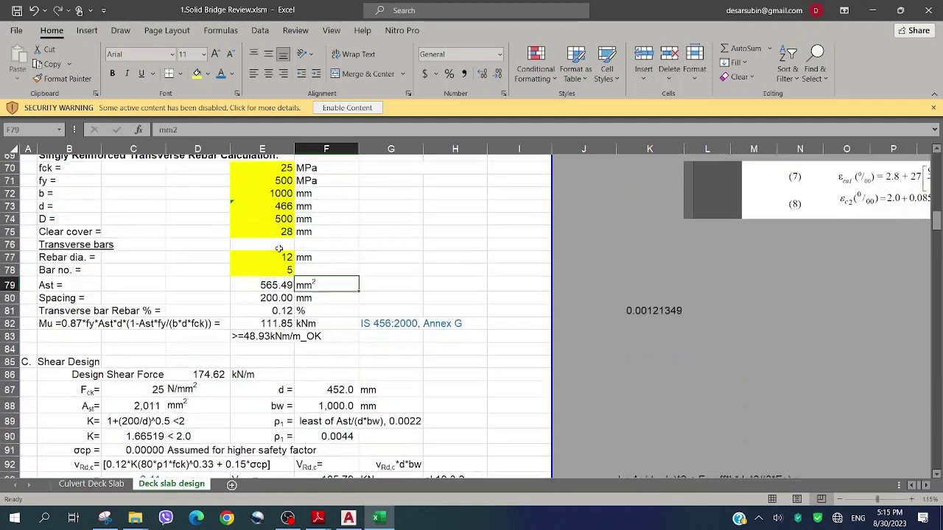
scroll(359, 259, "up", 2)
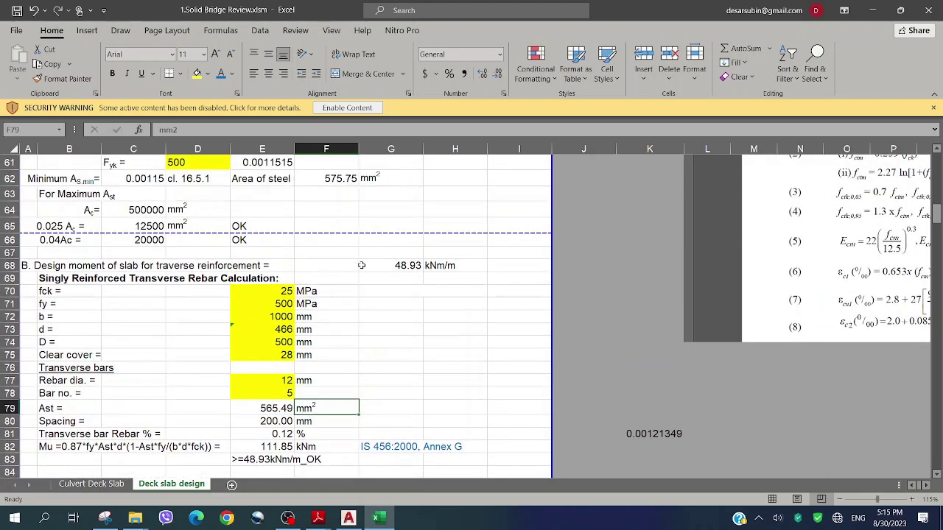
scroll(362, 265, "down", 5)
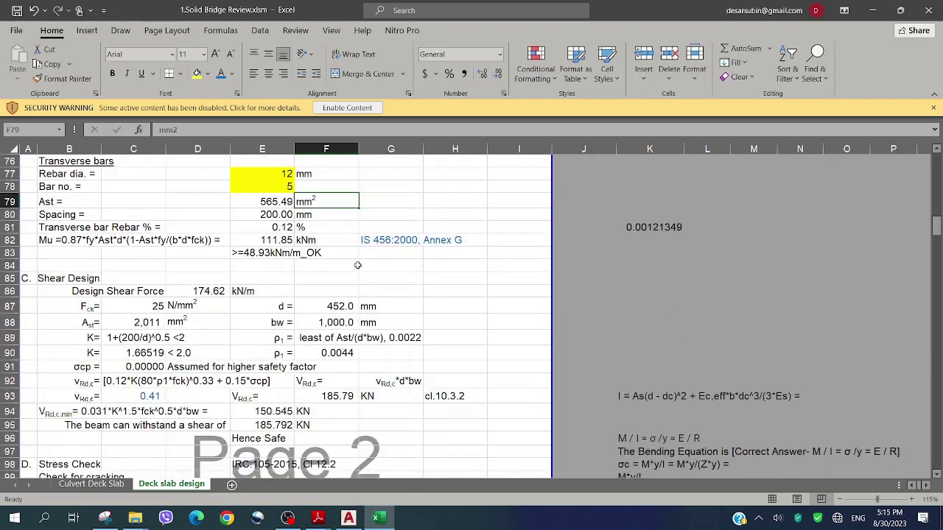
Enter 'IRC 112-2020' in C85 beside the Shear Design heading
left_click(157, 279)
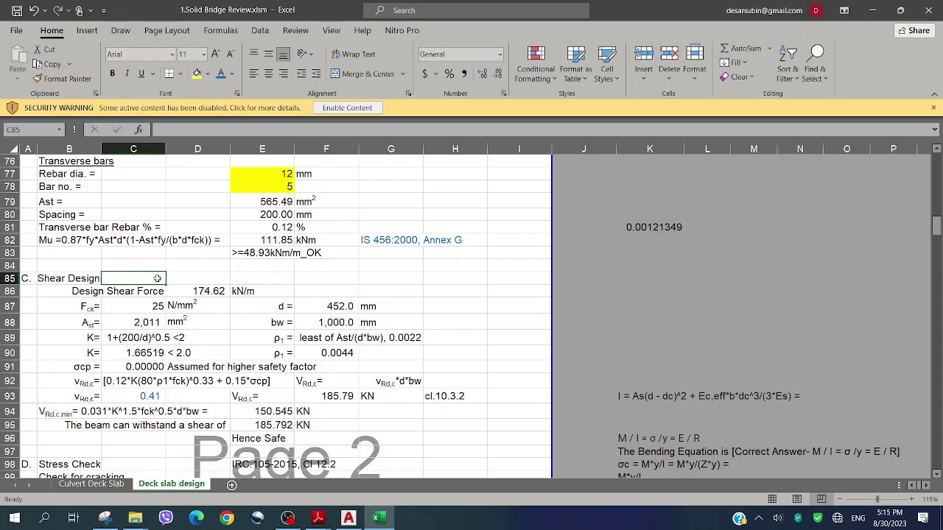
type("IRC 1")
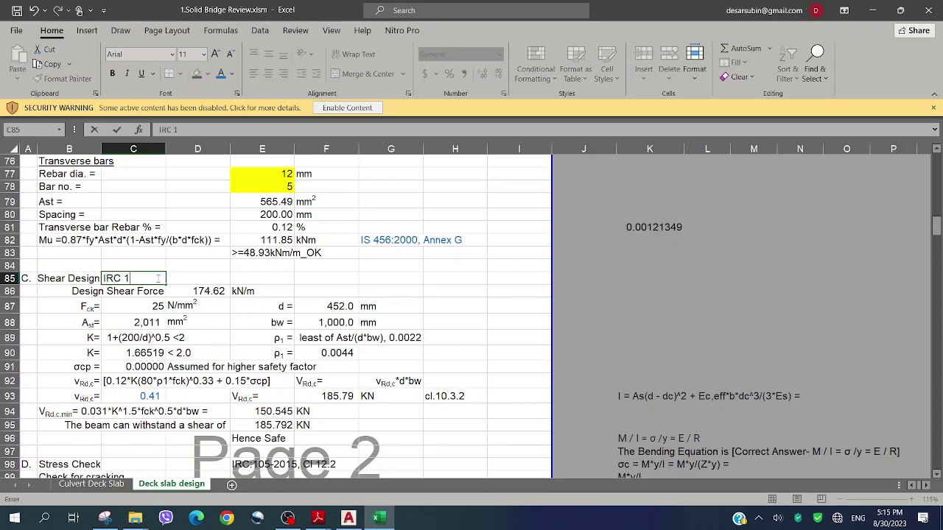
type("12-2020")
key("Return")
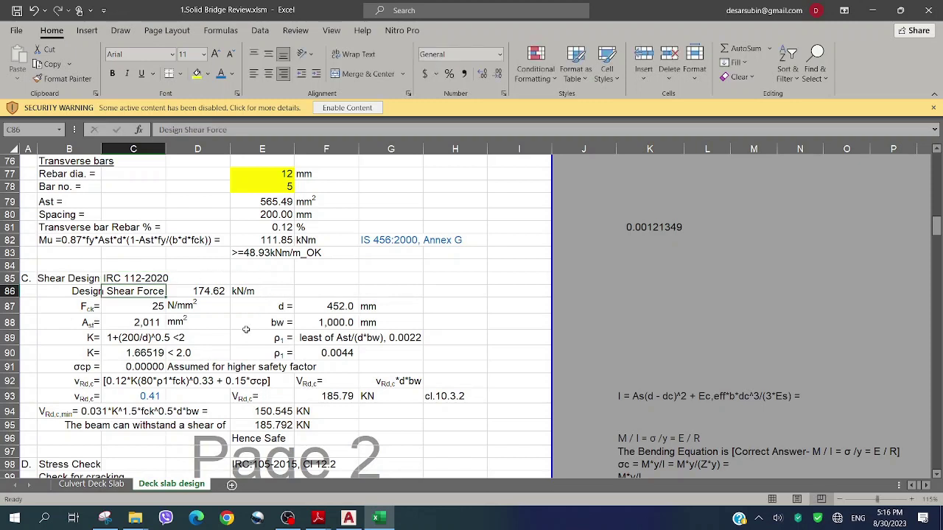
left_click(246, 332)
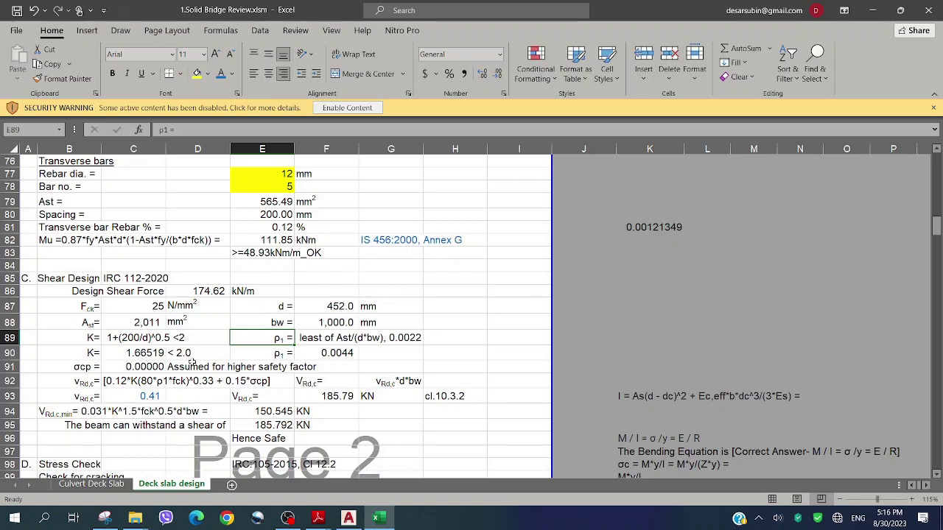
scroll(190, 361, "down", 1)
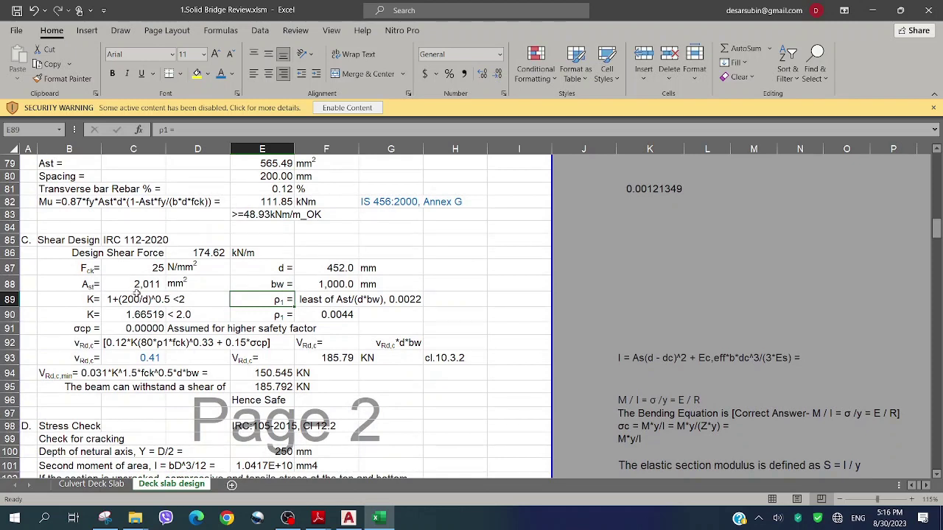
scroll(148, 283, "down", 1)
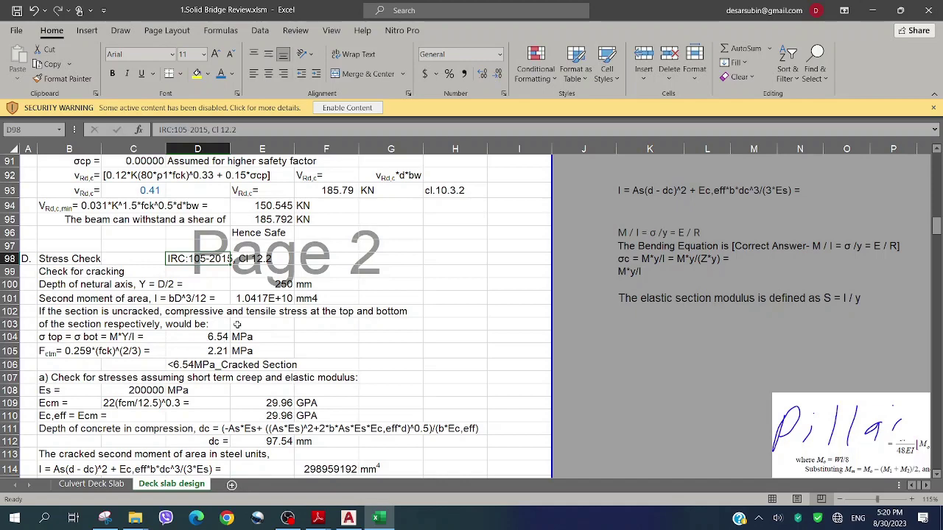
Review the stress check down to the 13.32 MPa Revise flag, then bring up the View ribbon
scroll(235, 324, "down", 1)
scroll(274, 312, "down", 1)
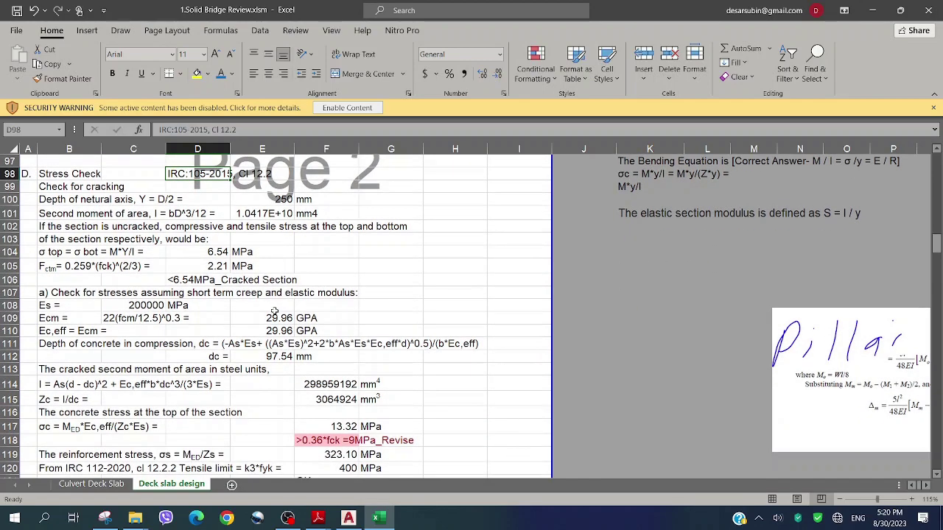
scroll(404, 299, "down", 1)
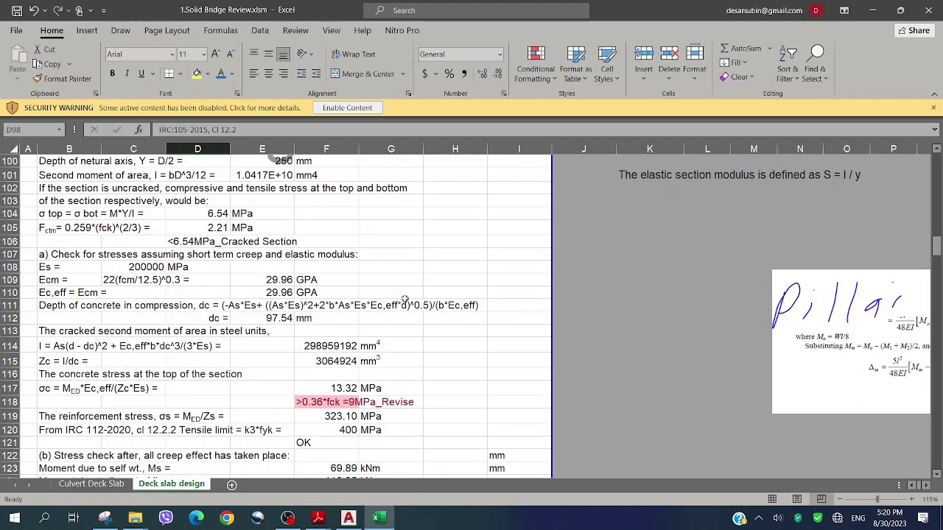
scroll(404, 299, "down", 2)
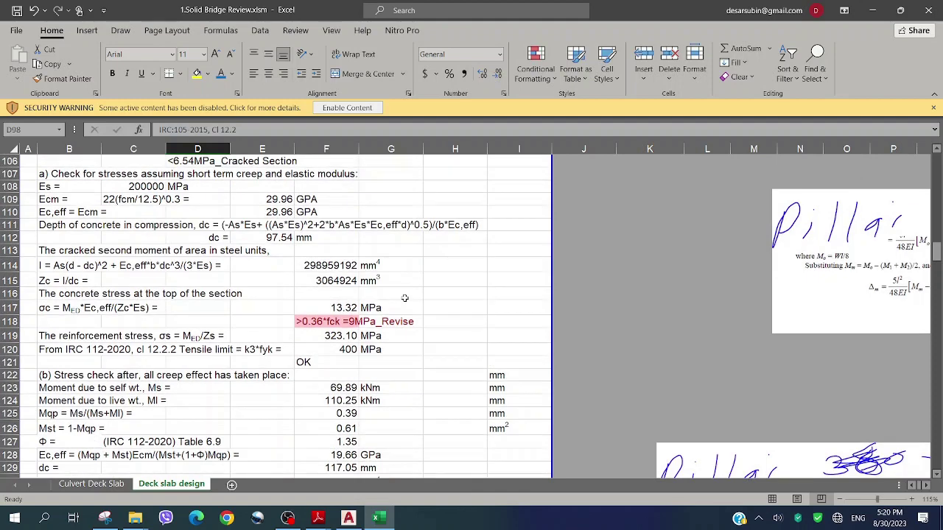
scroll(404, 298, "down", 1)
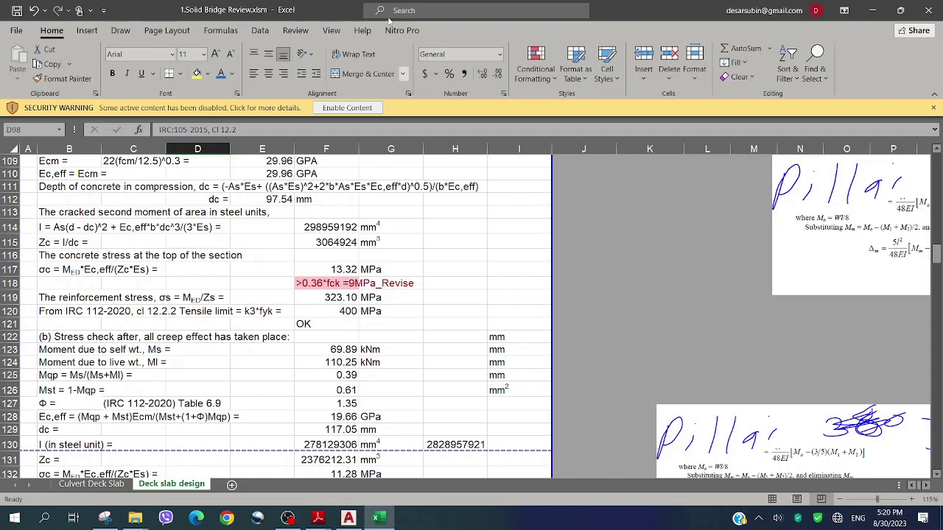
left_click(331, 30)
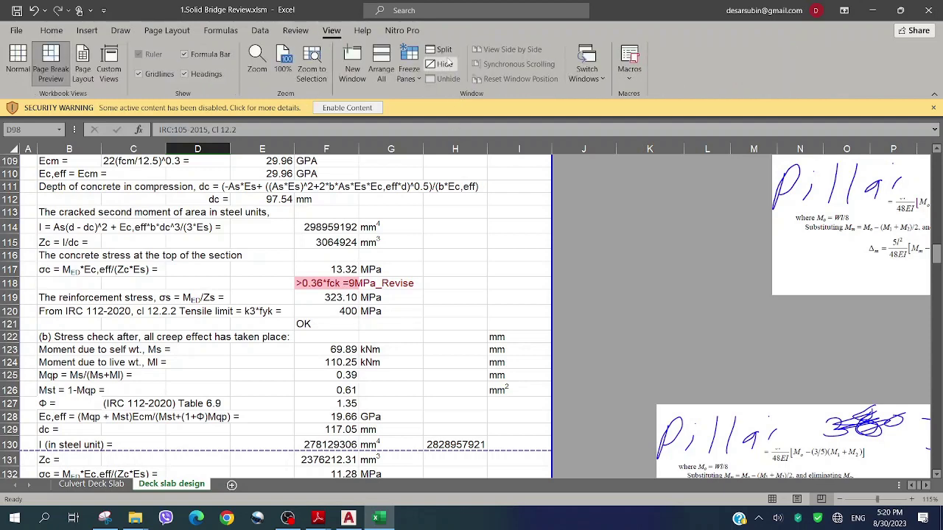
left_click(441, 50)
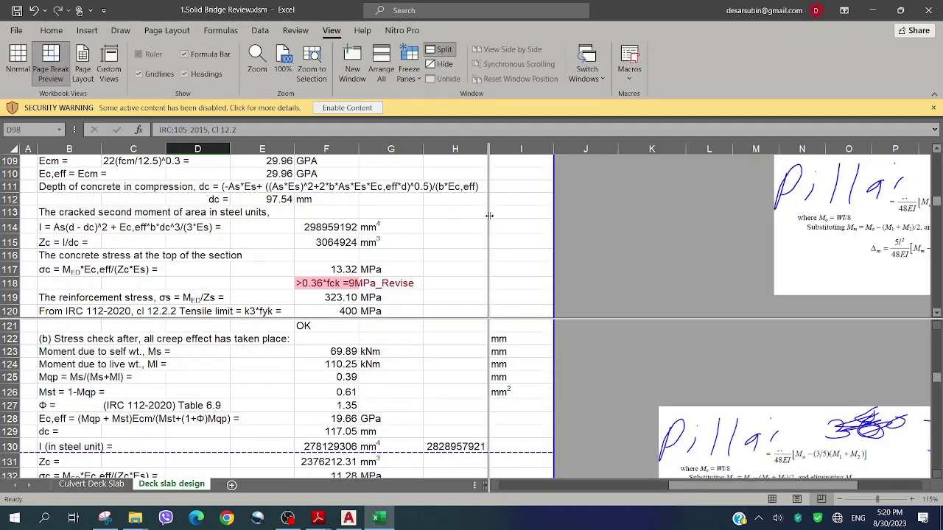
left_click_drag(488, 214, 486, 215)
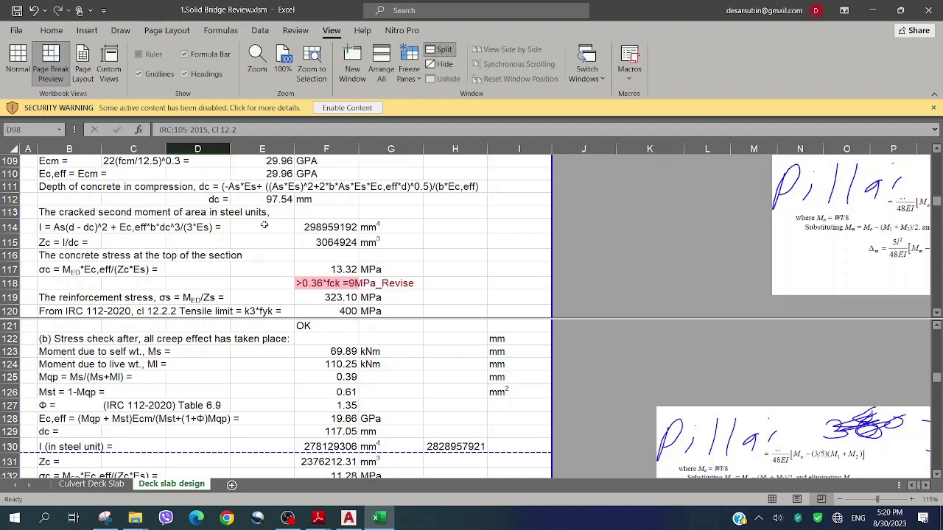
left_click(263, 225)
left_click(243, 356)
scroll(243, 361, "up", 1)
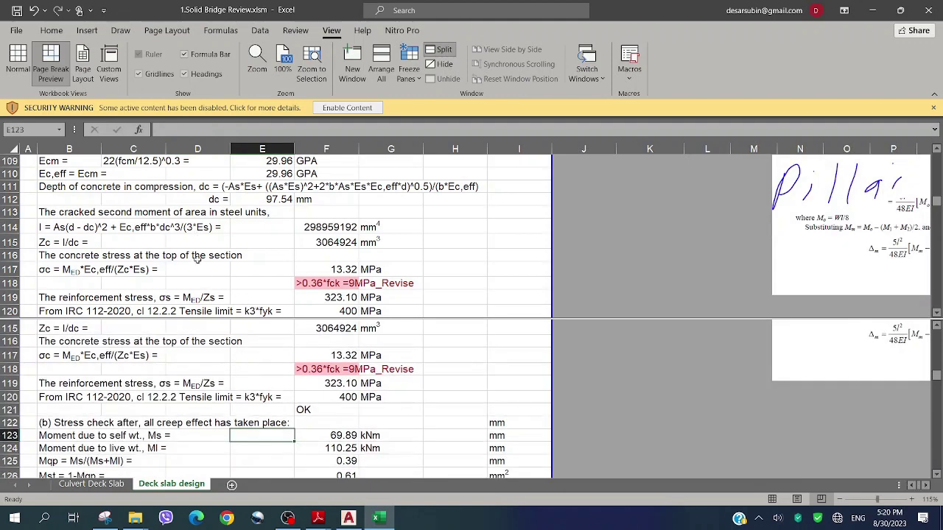
left_click(168, 230)
scroll(168, 229, "up", 2)
scroll(149, 217, "up", 1)
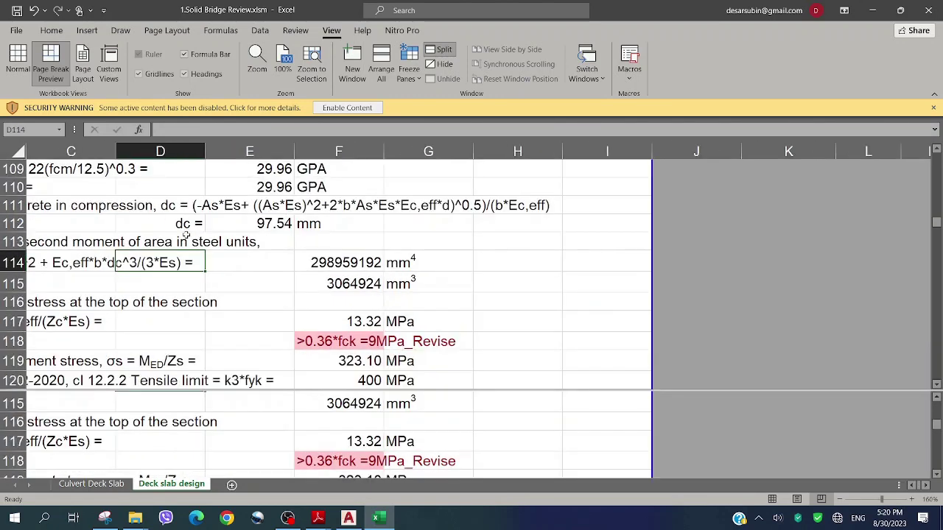
left_click(92, 266)
key("Left")
key("Left")
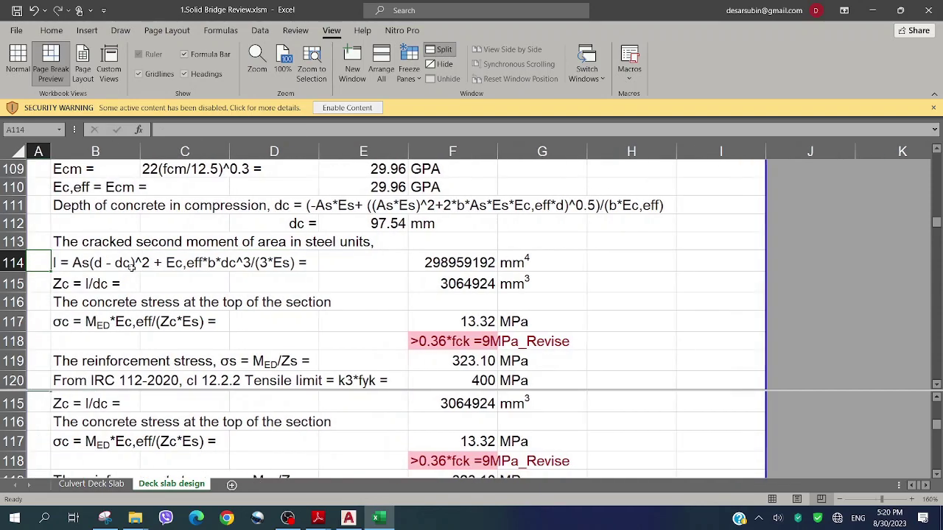
scroll(208, 263, "up", 20)
scroll(209, 262, "up", 6)
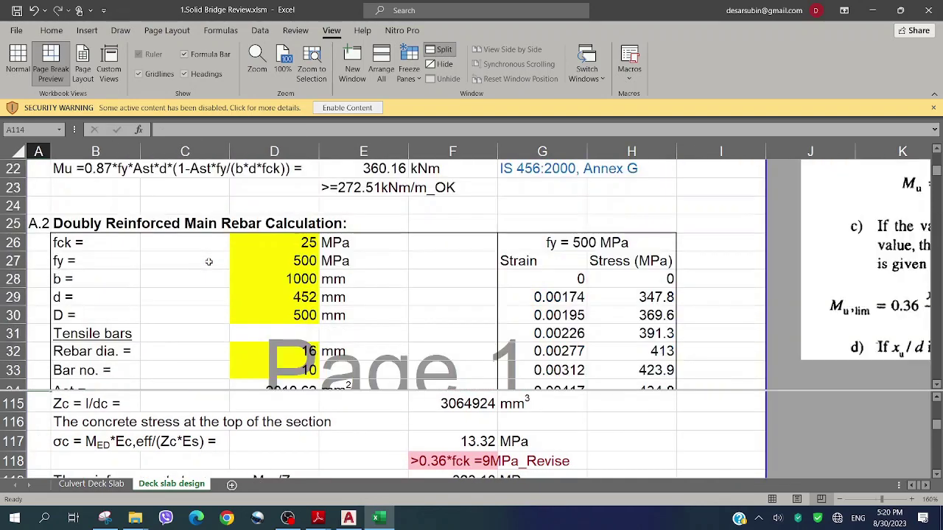
Link the compressive bar diameter in D39 to the tensile diameter in E15
scroll(209, 263, "up", 1)
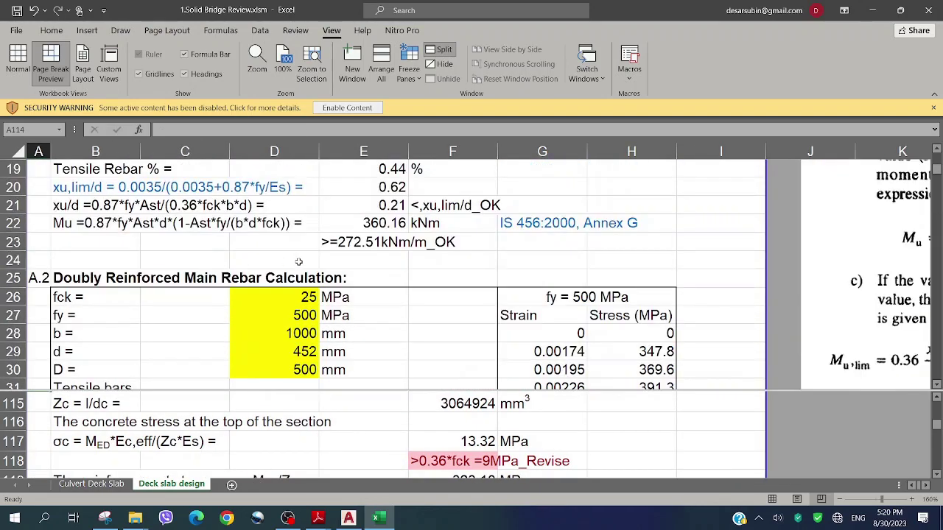
scroll(299, 262, "down", 2)
scroll(299, 261, "up", 8)
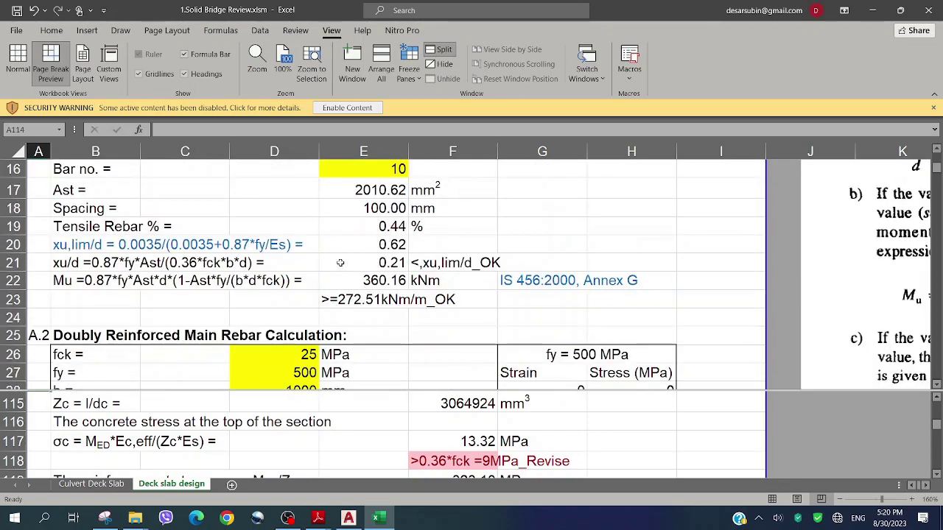
scroll(423, 263, "down", 2)
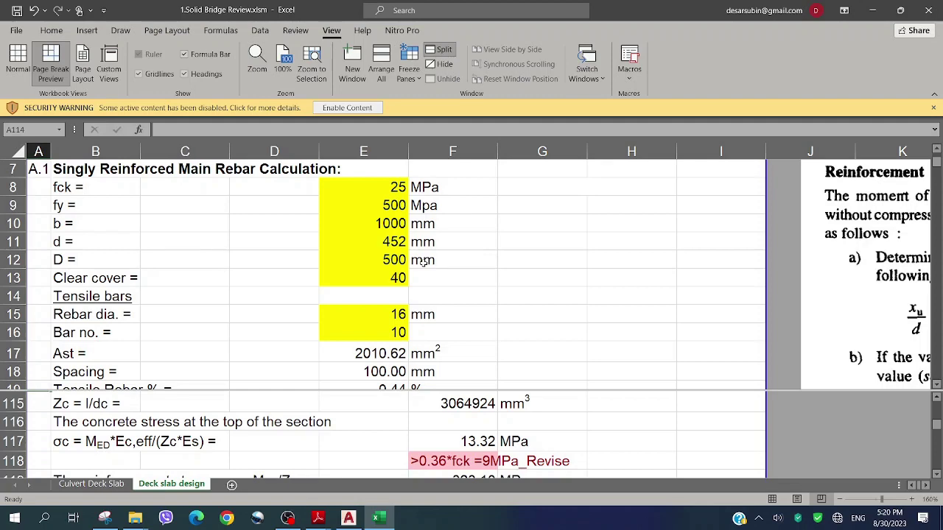
left_click(394, 312)
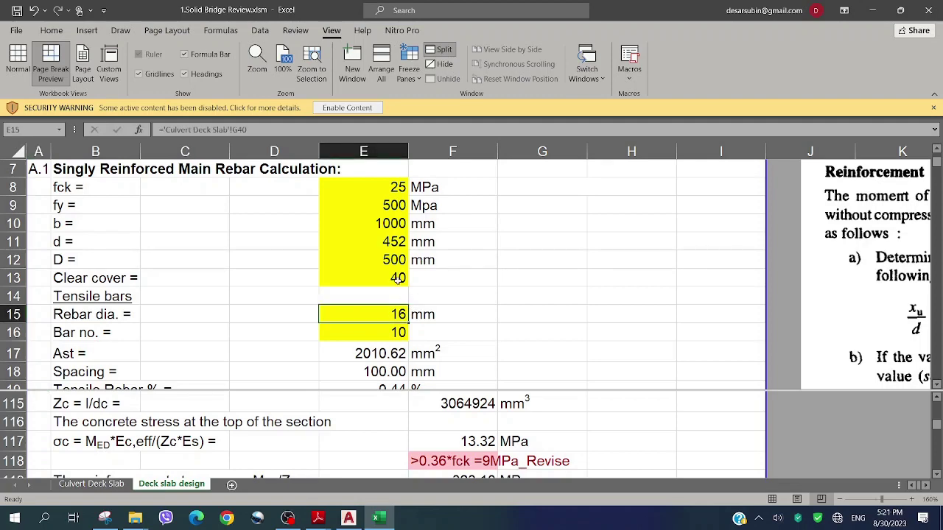
scroll(397, 278, "down", 4)
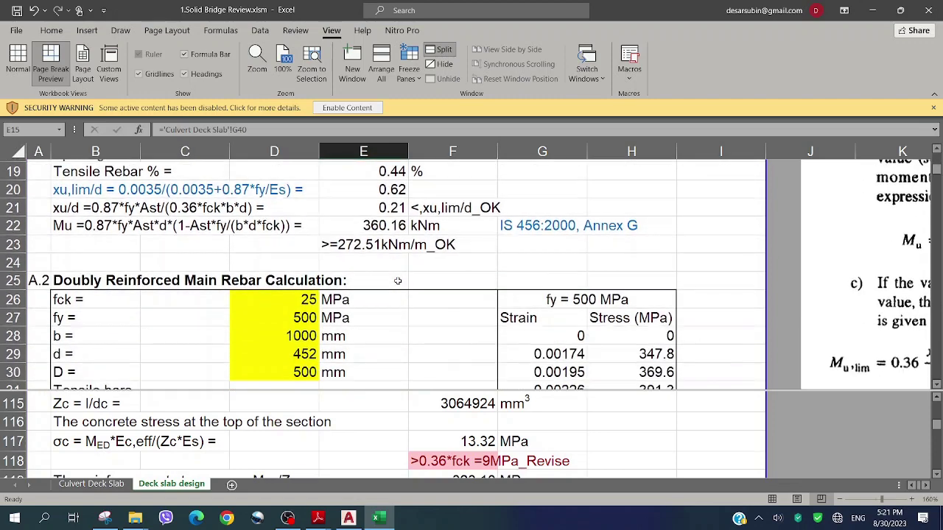
scroll(397, 281, "down", 5)
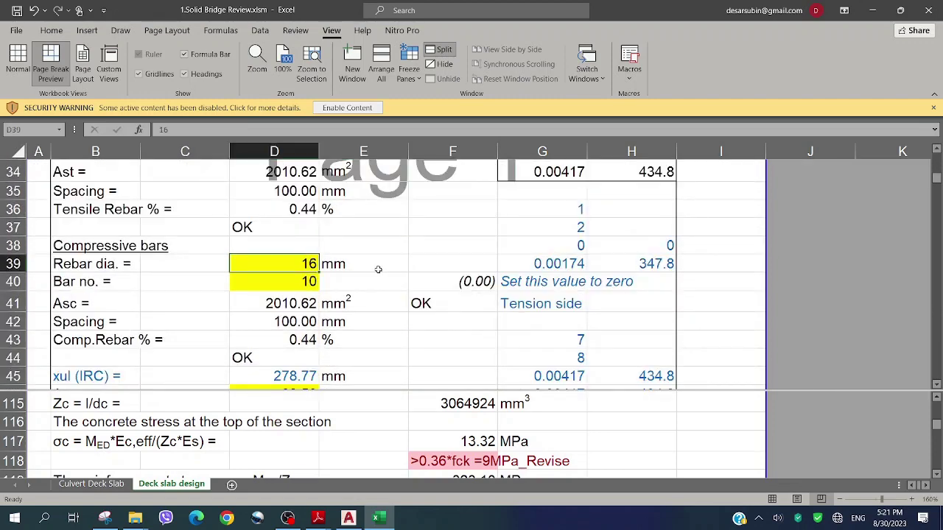
type("=")
scroll(372, 265, "up", 5)
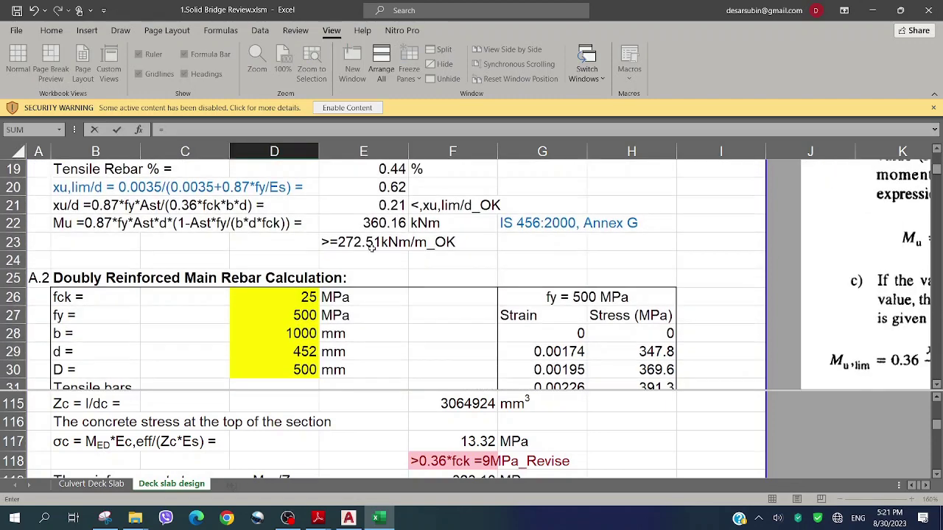
scroll(360, 260, "up", 3)
left_click(306, 249)
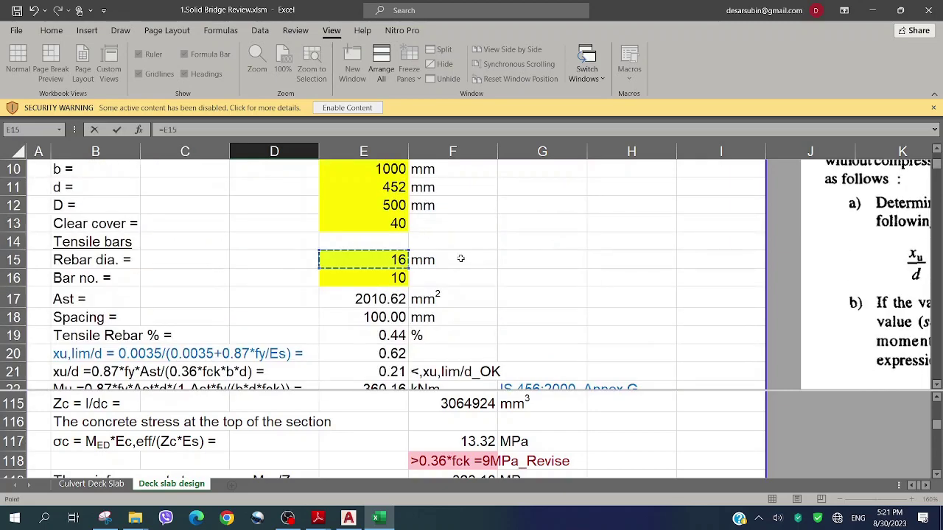
key("Return")
Link the compressive bar count in D40 to E16 and verify the source cells
type("=")
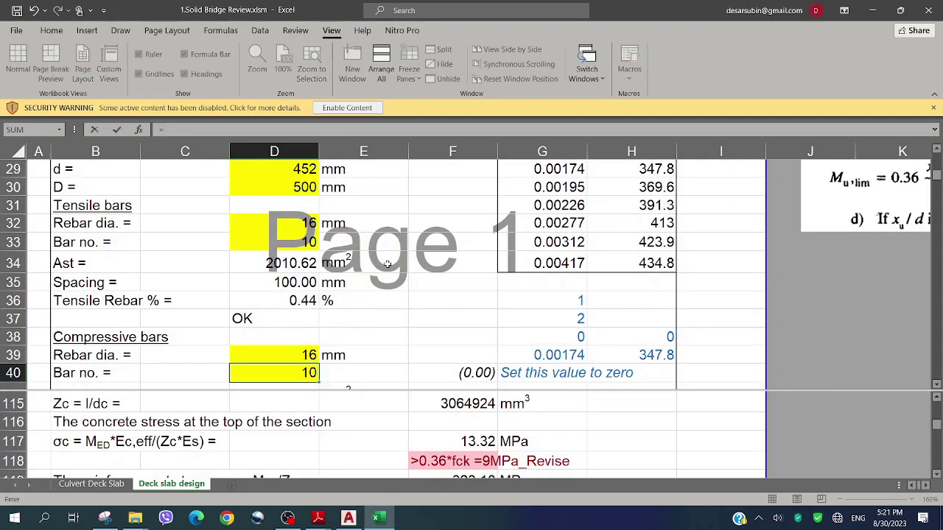
scroll(398, 251, "up", 4)
scroll(399, 244, "up", 2)
left_click(398, 258)
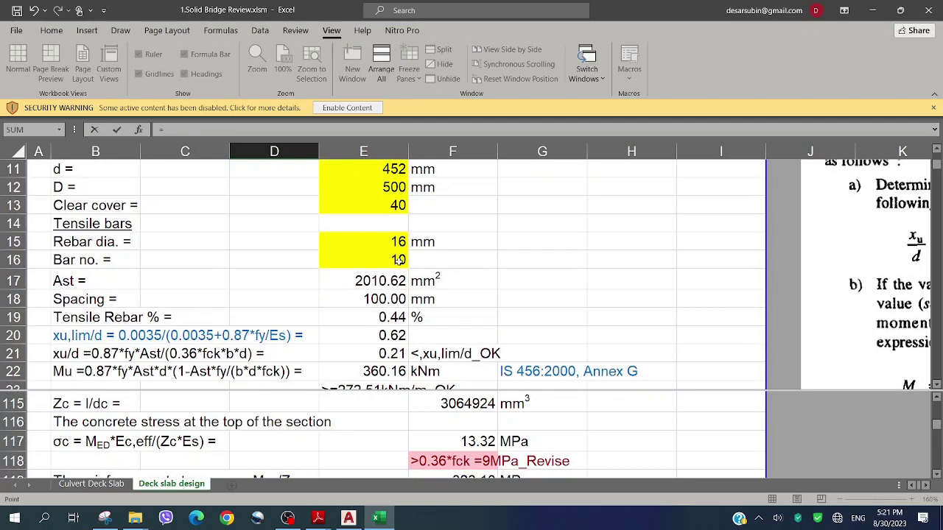
key("Return")
left_click(291, 204)
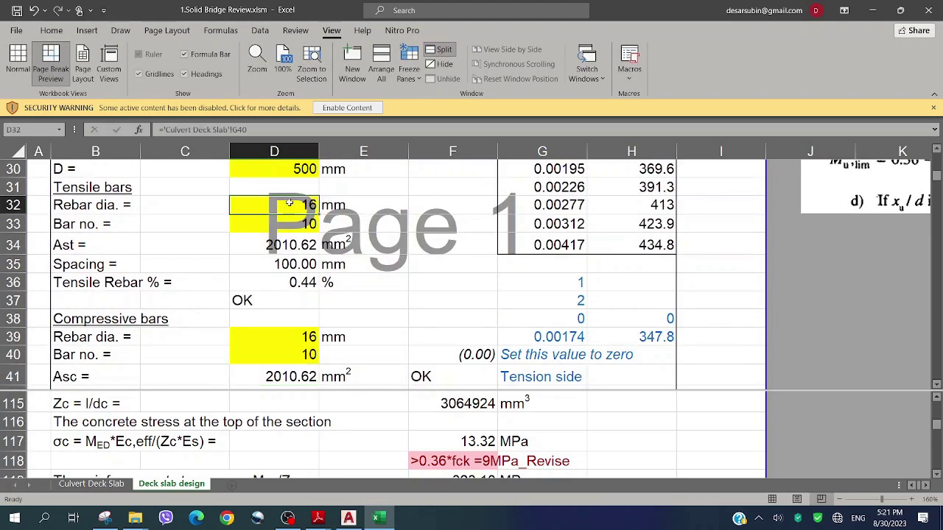
scroll(341, 206, "up", 4)
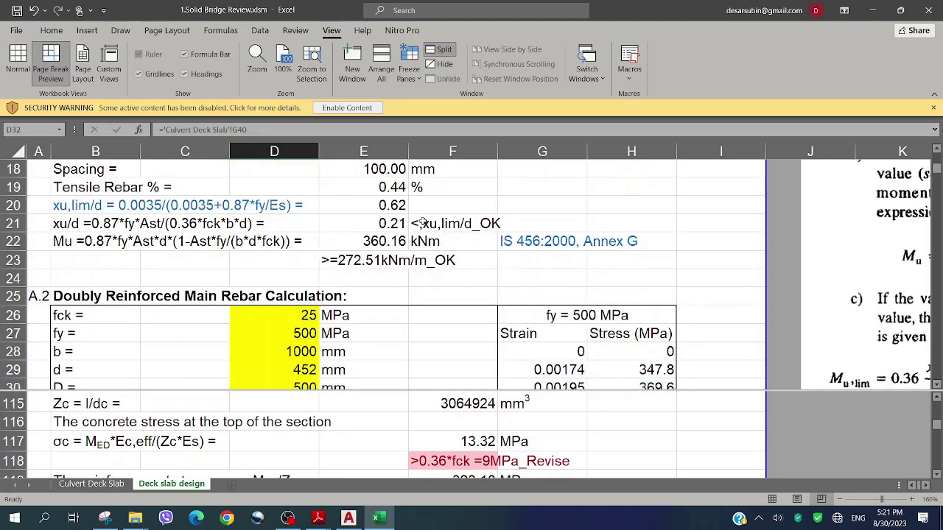
scroll(417, 223, "up", 2)
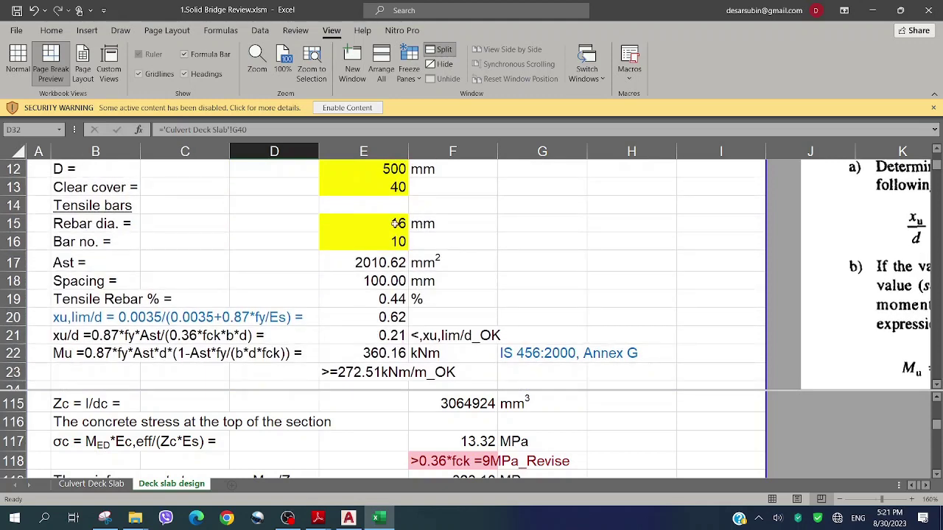
left_click(397, 223)
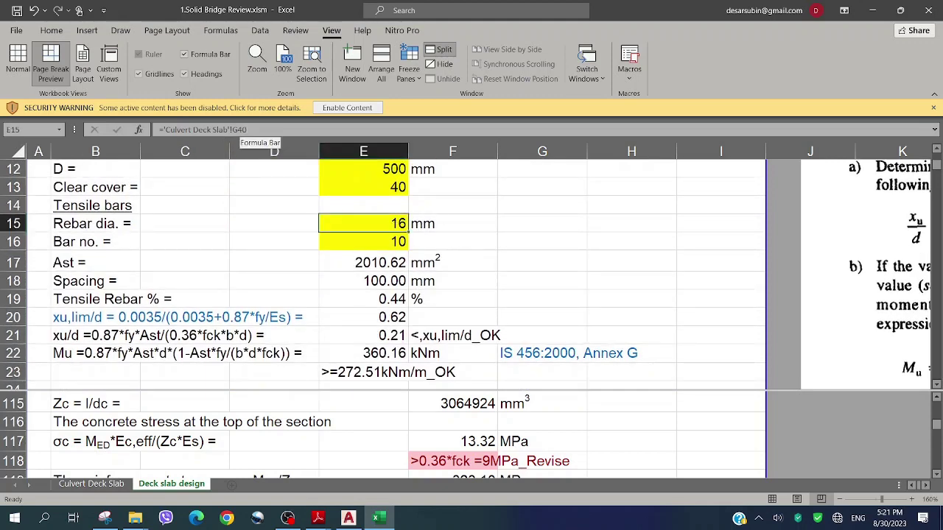
Go to the Culvert Deck Slab sheet and scroll up to the DESIGN OF DECK SLAB inputs at row 34
left_click(91, 484)
scroll(314, 250, "up", 20)
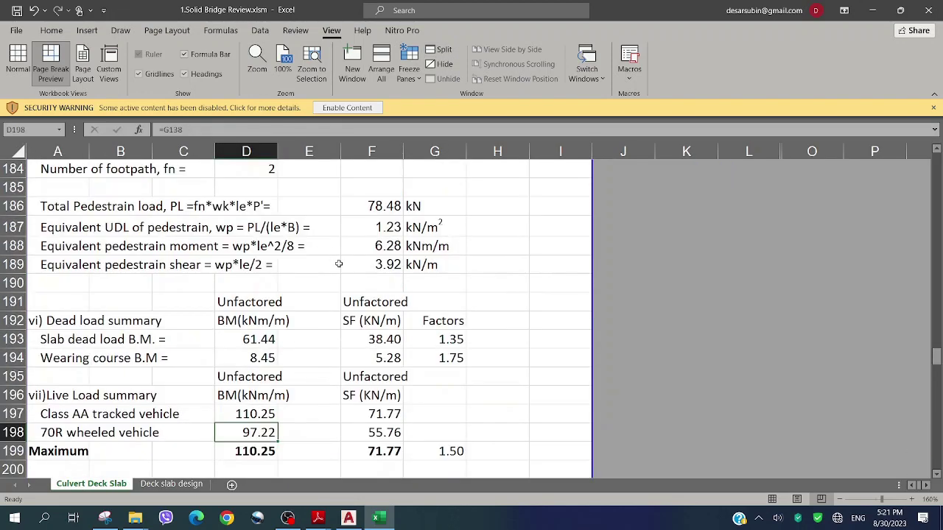
scroll(341, 263, "up", 12)
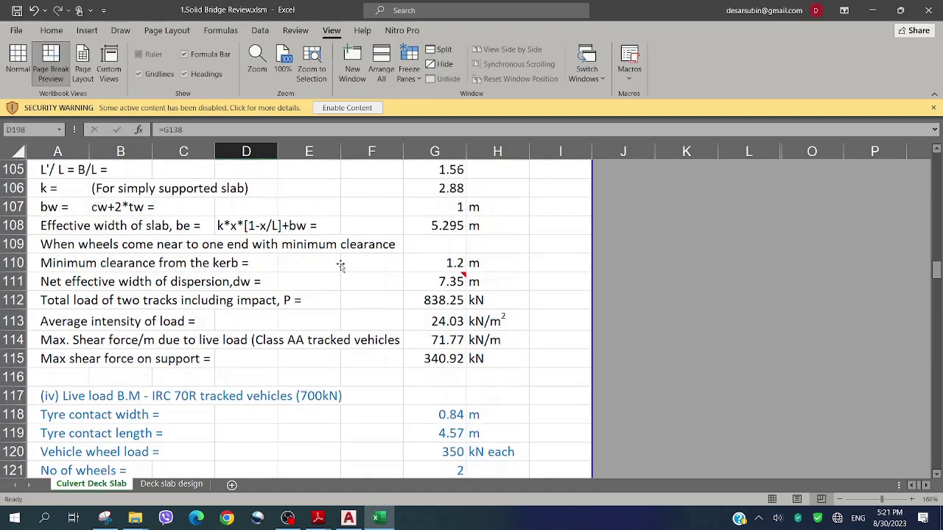
scroll(340, 265, "up", 13)
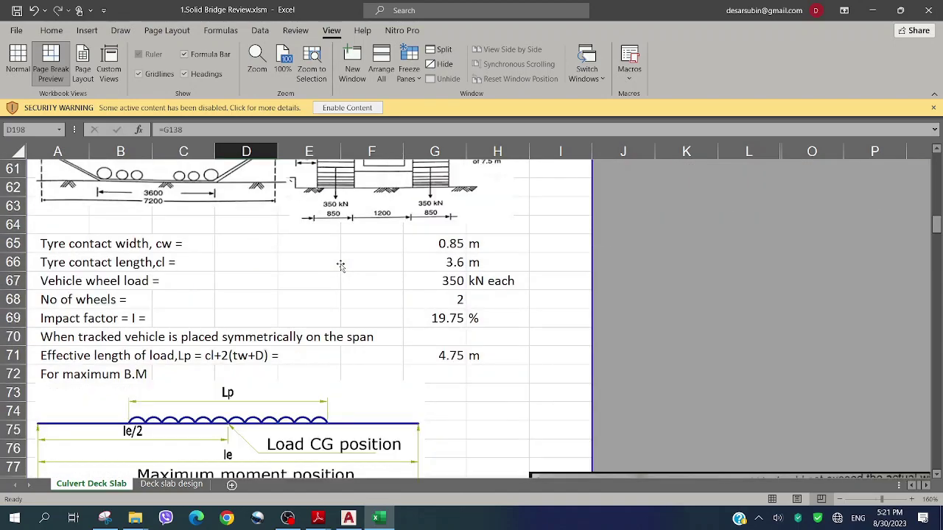
scroll(341, 265, "up", 6)
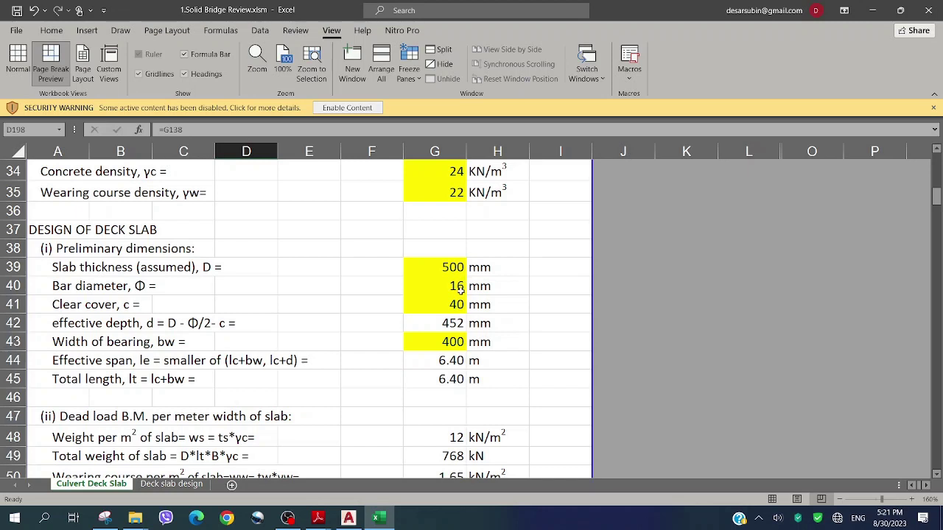
Try a 20 mm bar diameter in G40 and check it on the Deck slab design sheet
left_click(460, 289)
type("20")
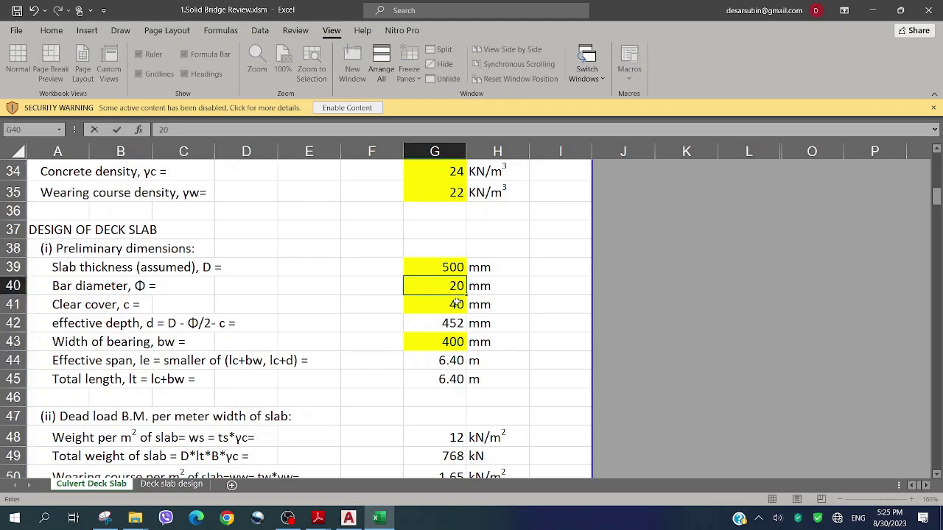
key("Return")
left_click(171, 484)
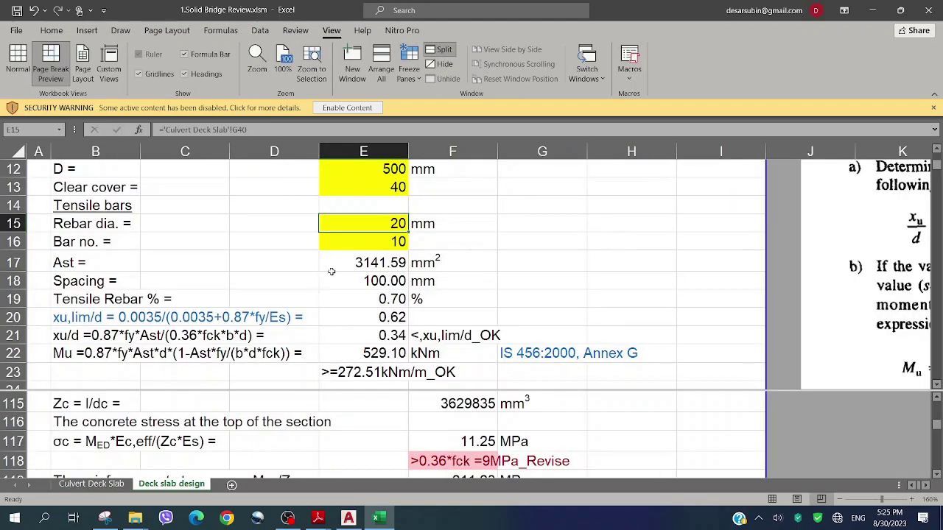
left_click(352, 282)
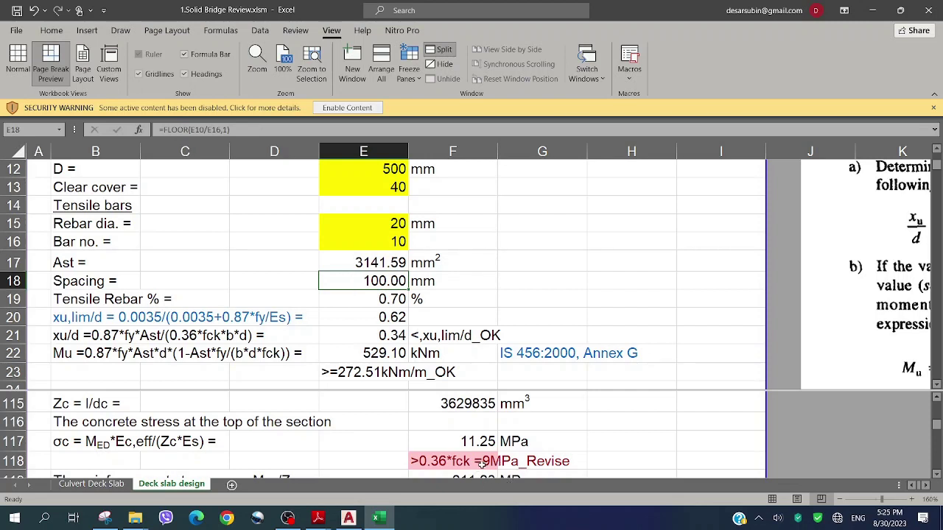
left_click(328, 228)
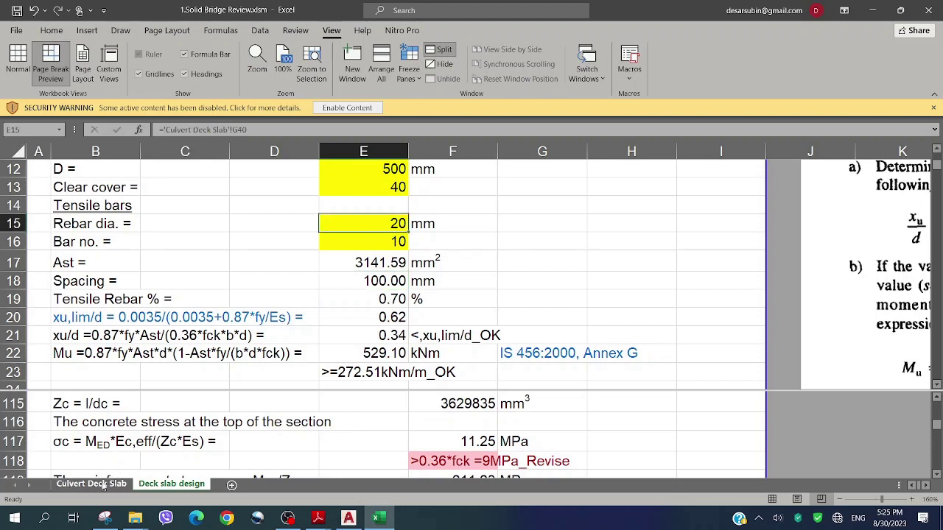
Change the bar diameter in G40 to 25 mm and review the Deck slab design results
left_click(103, 485)
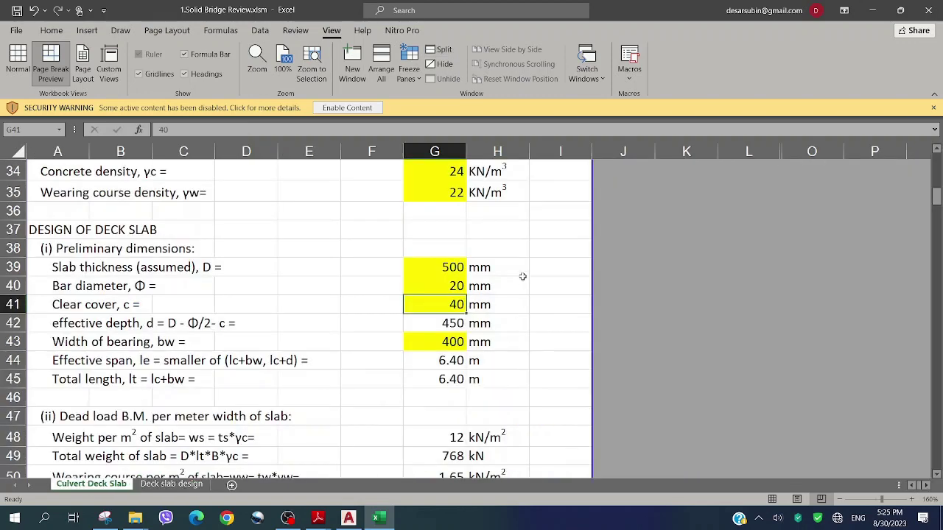
left_click(431, 286)
type("25")
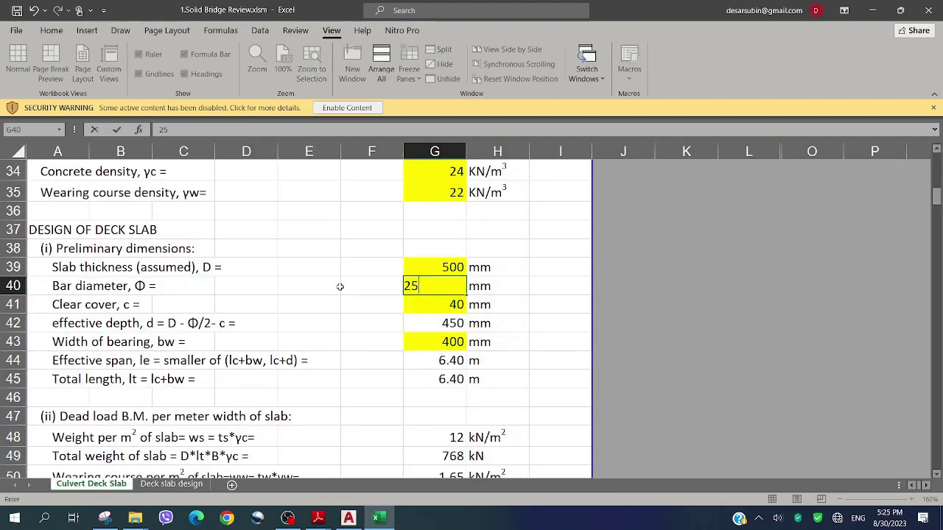
left_click(260, 286)
left_click(171, 484)
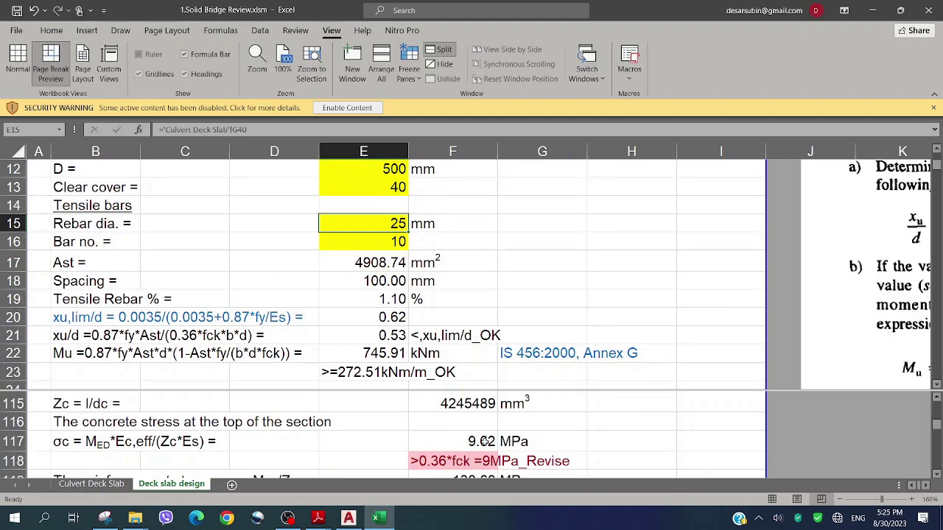
left_click(92, 484)
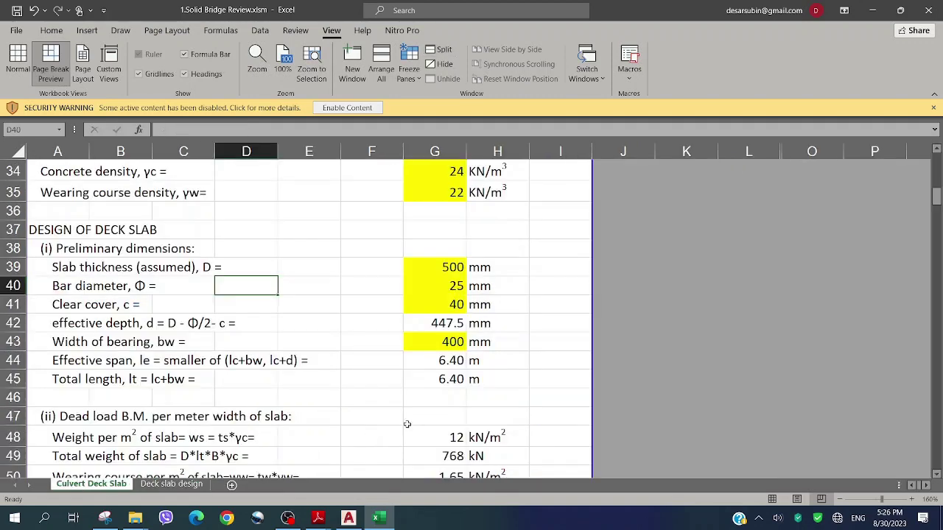
Raise the assumed slab thickness in G39 to 600 mm
left_click(452, 286)
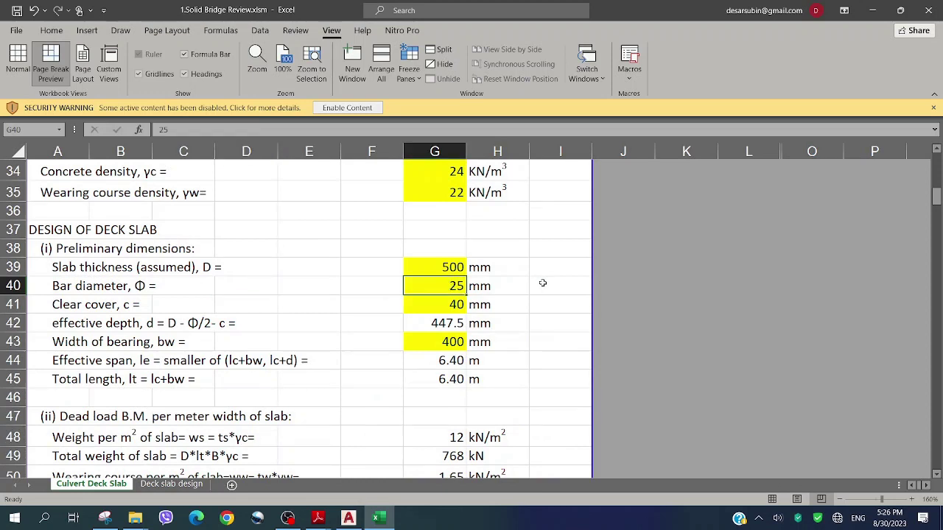
left_click(455, 271)
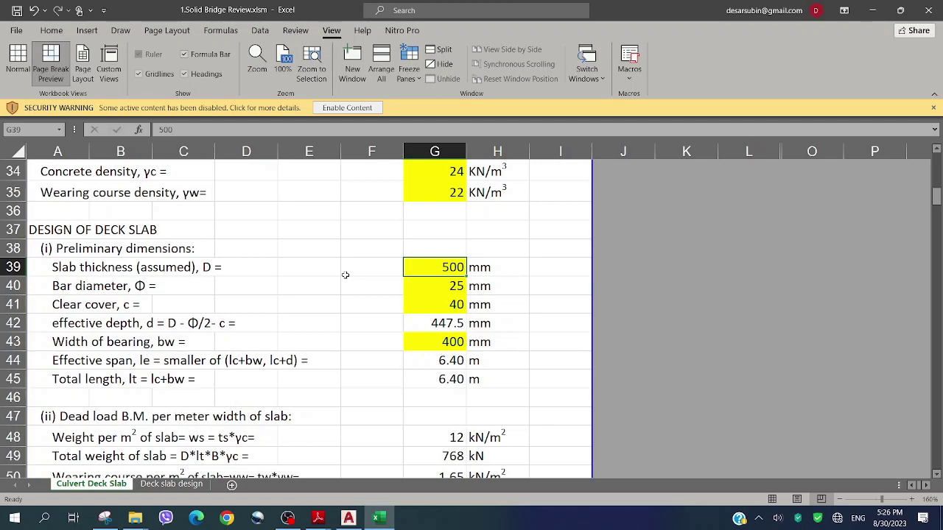
type("600")
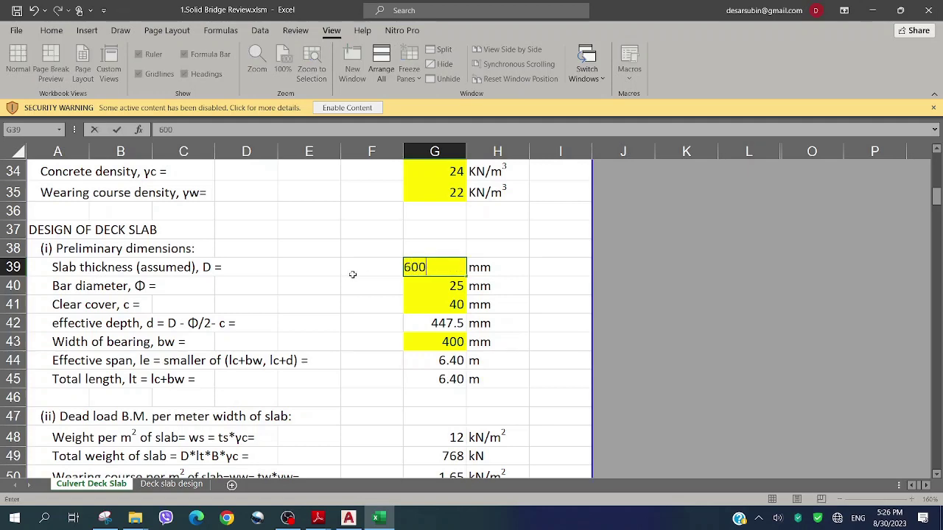
left_click(361, 271)
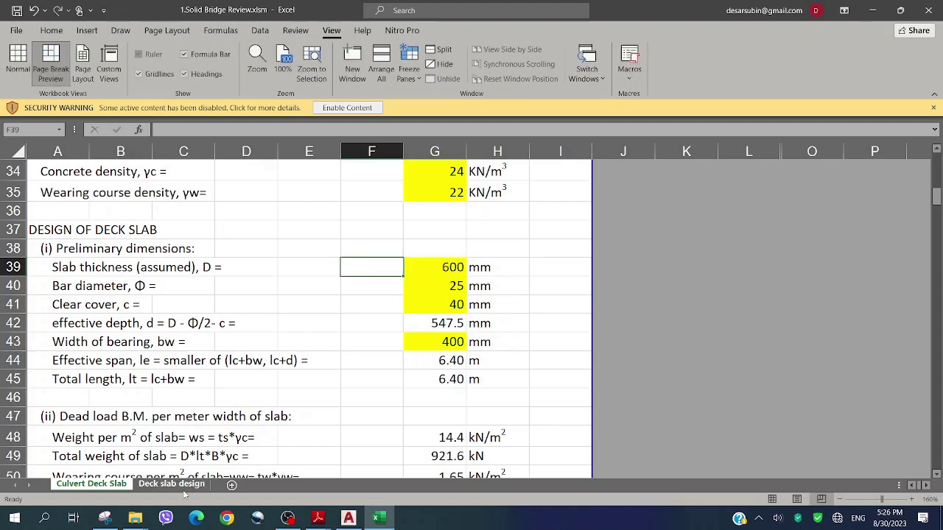
Review the Deck slab design rebar rows, where concrete stress falls to 7.23 MPa
left_click(187, 486)
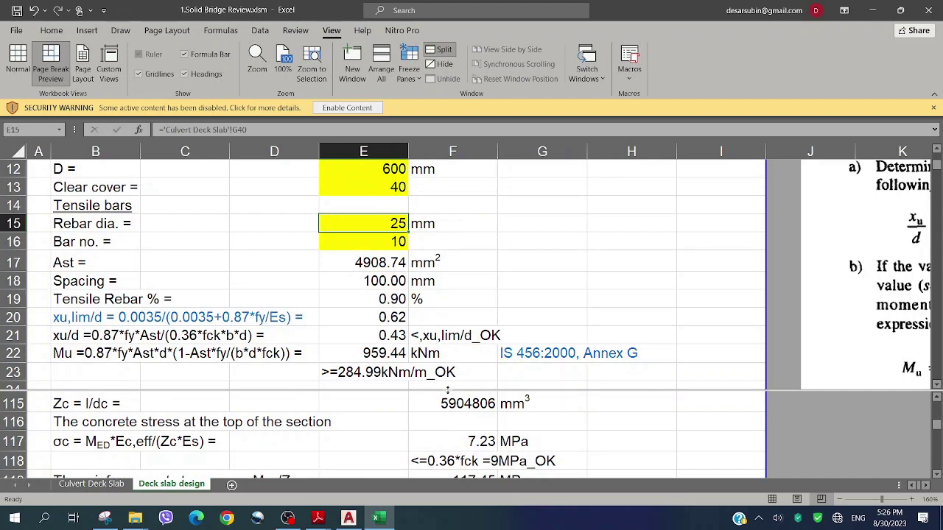
left_click(438, 243)
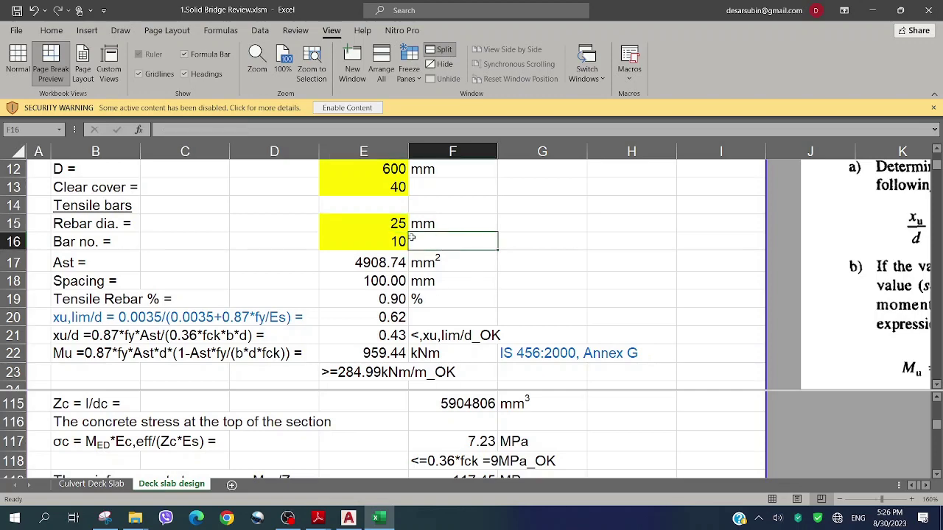
scroll(403, 241, "up", 2)
scroll(404, 242, "down", 9)
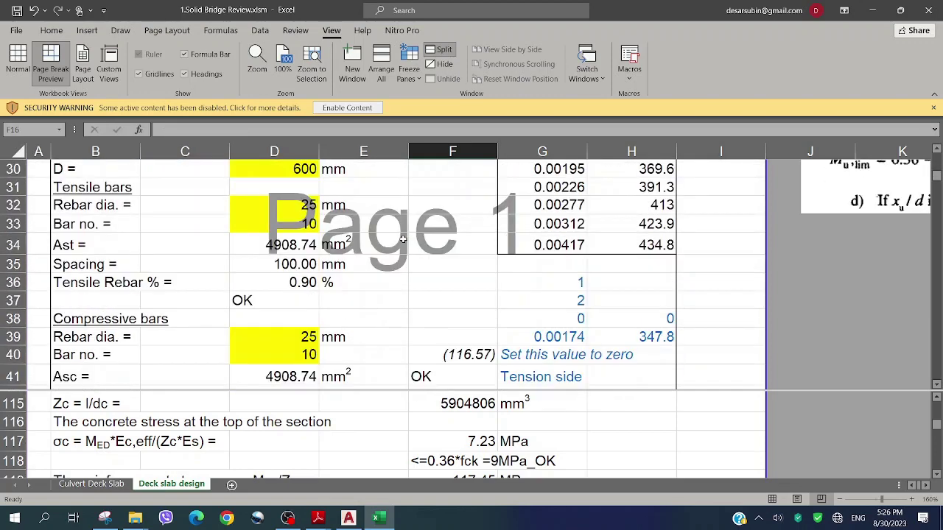
left_click(377, 279)
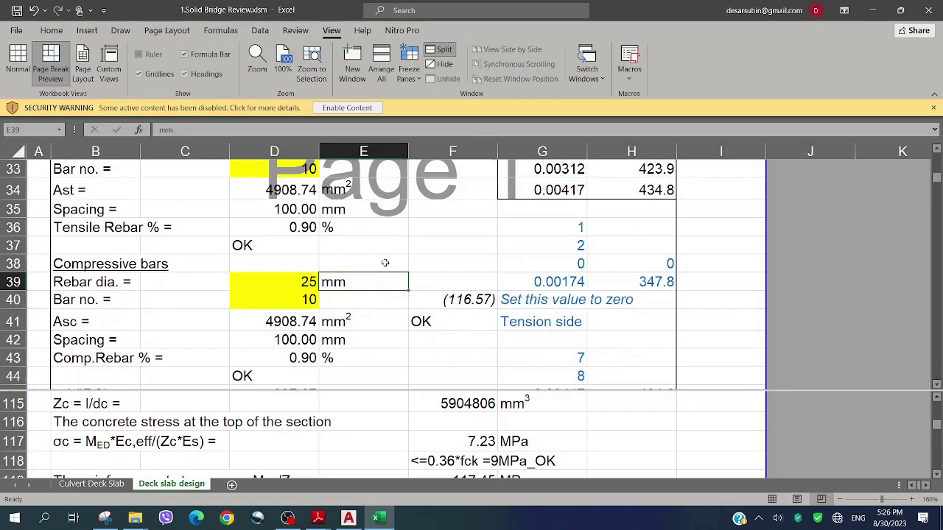
scroll(398, 283, "down", 2, "ctrl")
Goal Seek F40 to 0 by changing the assumed xu in D46, giving 88.22 mm
left_click(392, 271)
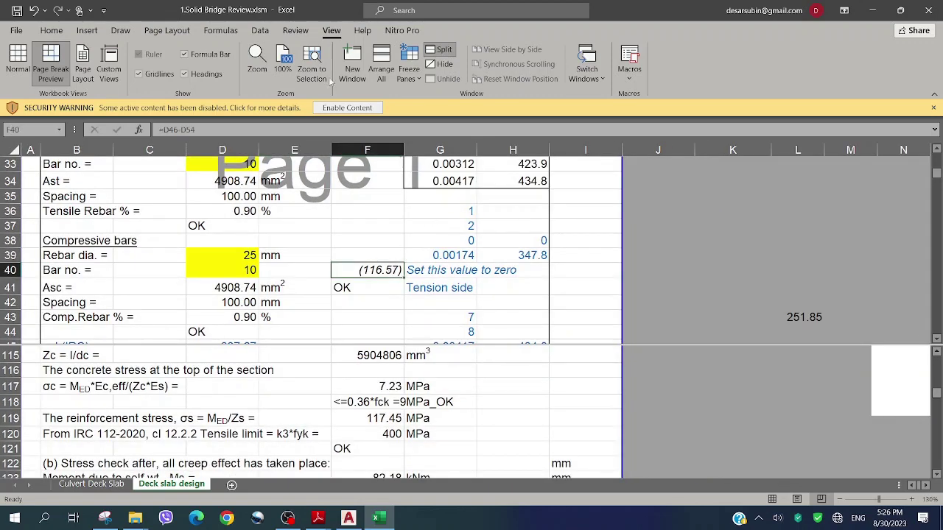
left_click(260, 30)
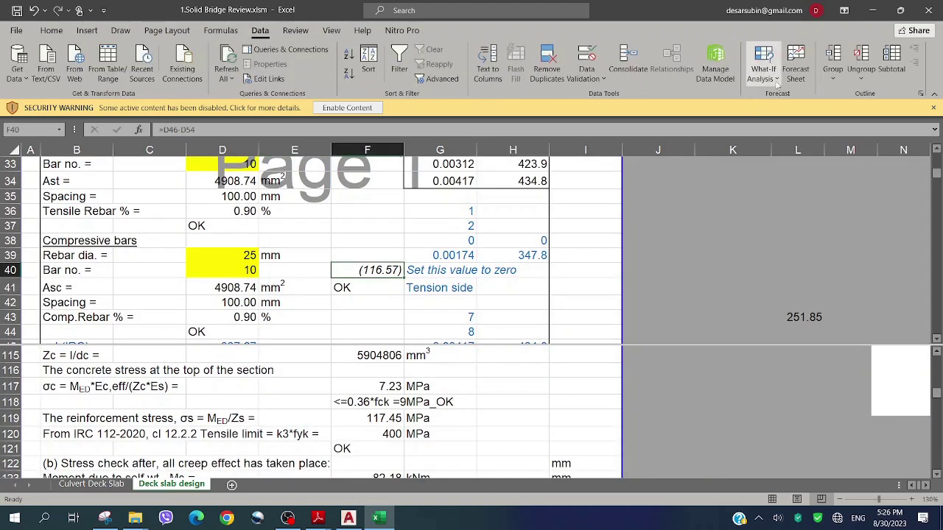
left_click(776, 79)
left_click(792, 114)
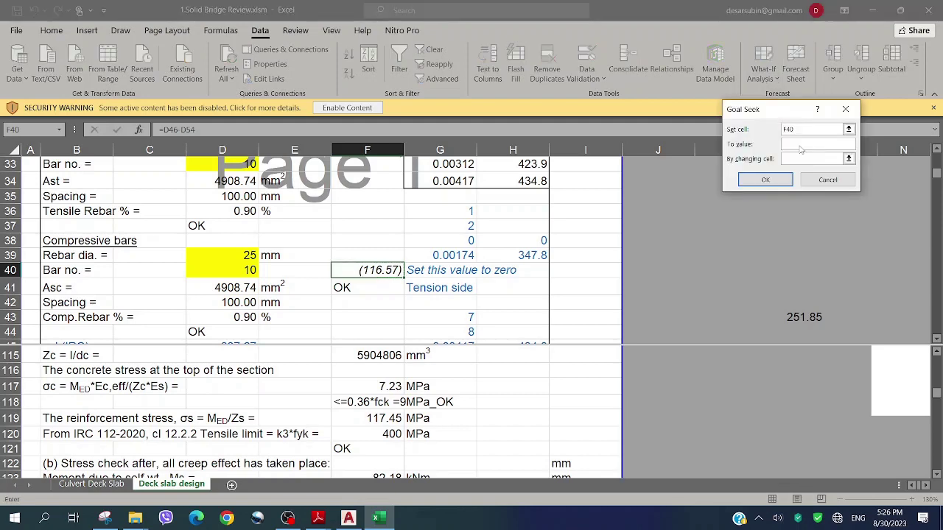
left_click(800, 145)
left_click(798, 159)
left_click(234, 290)
scroll(234, 289, "down", 1)
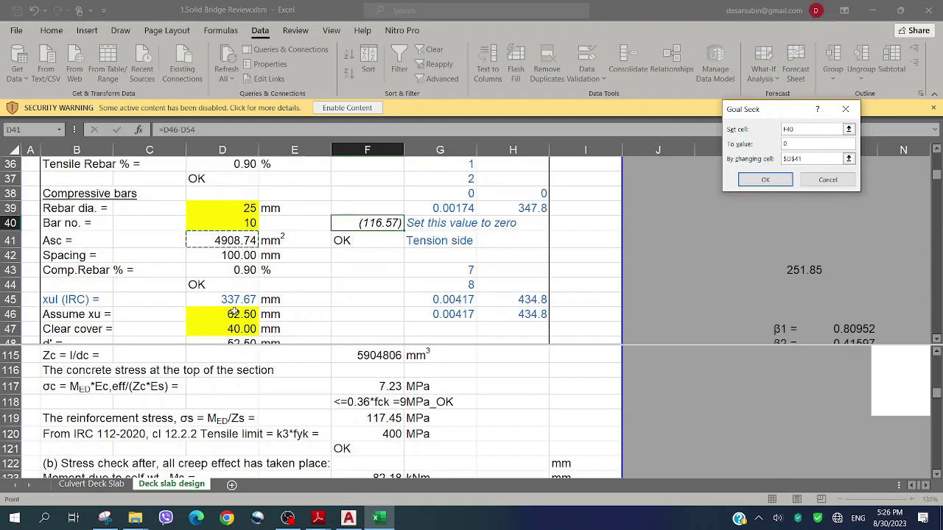
left_click(235, 314)
left_click(766, 181)
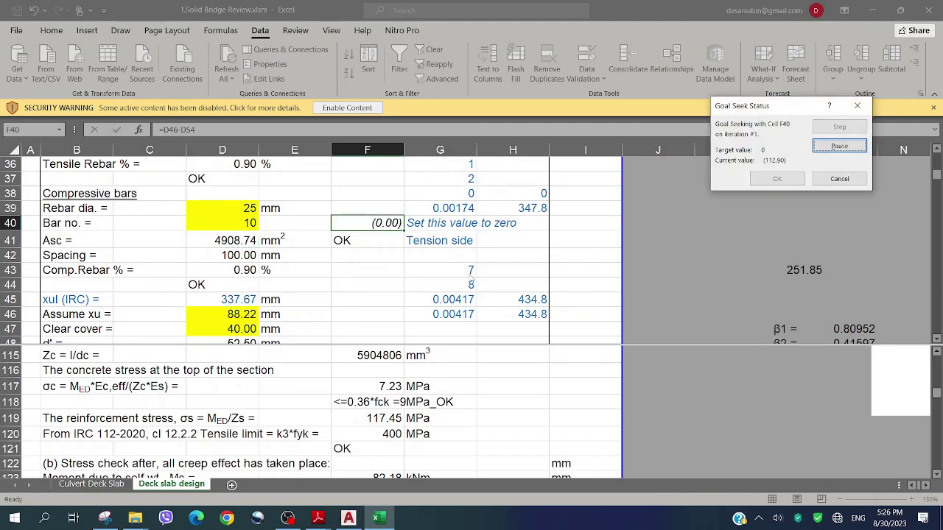
left_click(803, 181)
left_click(356, 252)
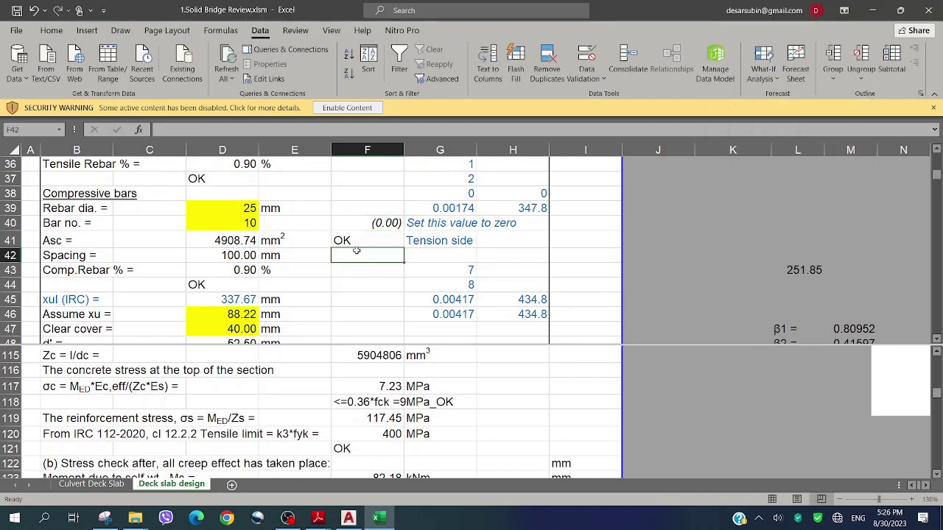
scroll(355, 251, "down", 4)
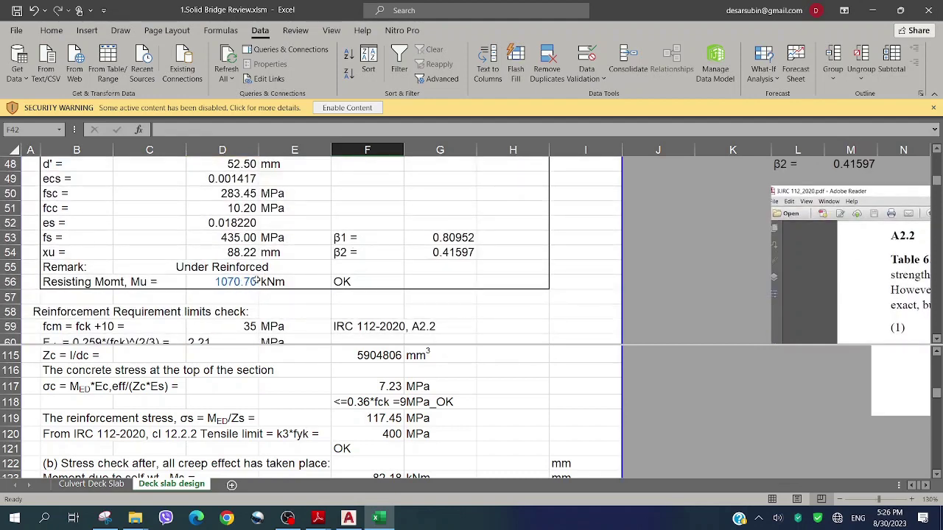
scroll(303, 268, "up", 3)
scroll(350, 263, "up", 6)
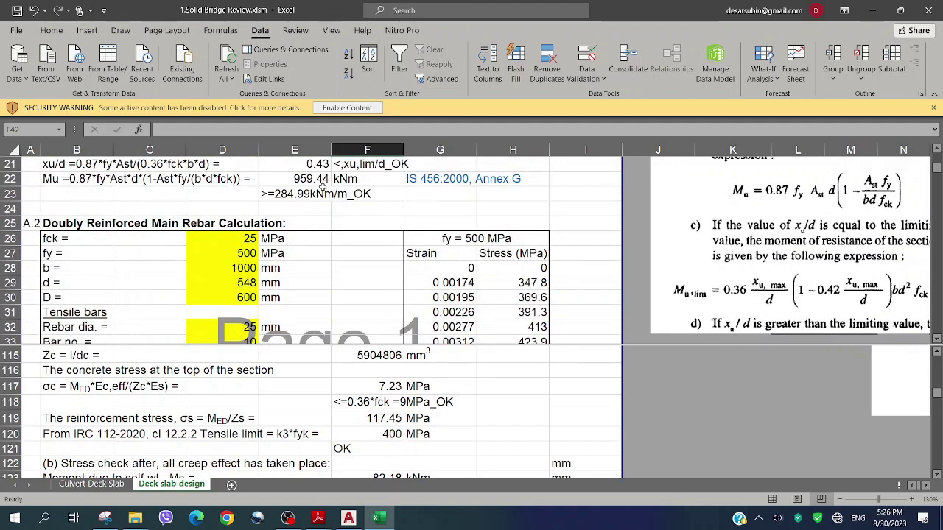
left_click(322, 270)
scroll(342, 263, "down", 3)
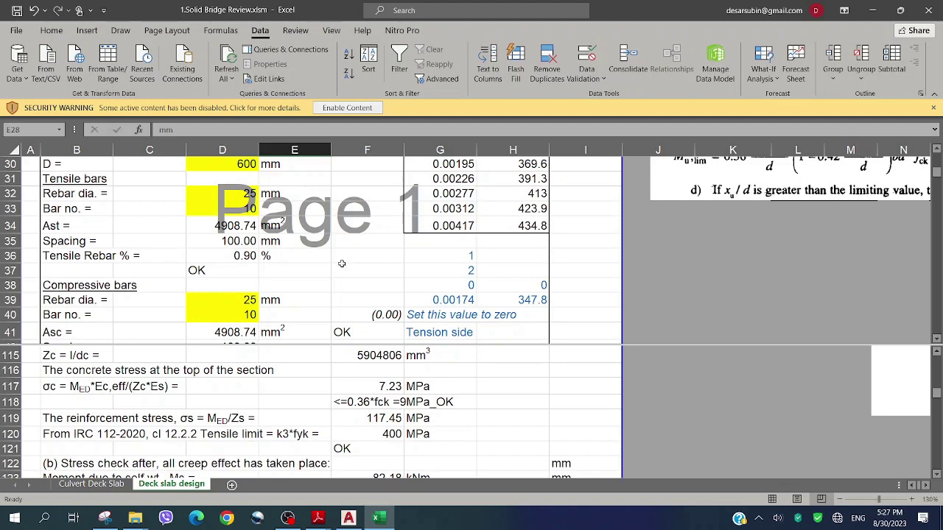
scroll(343, 257, "up", 9)
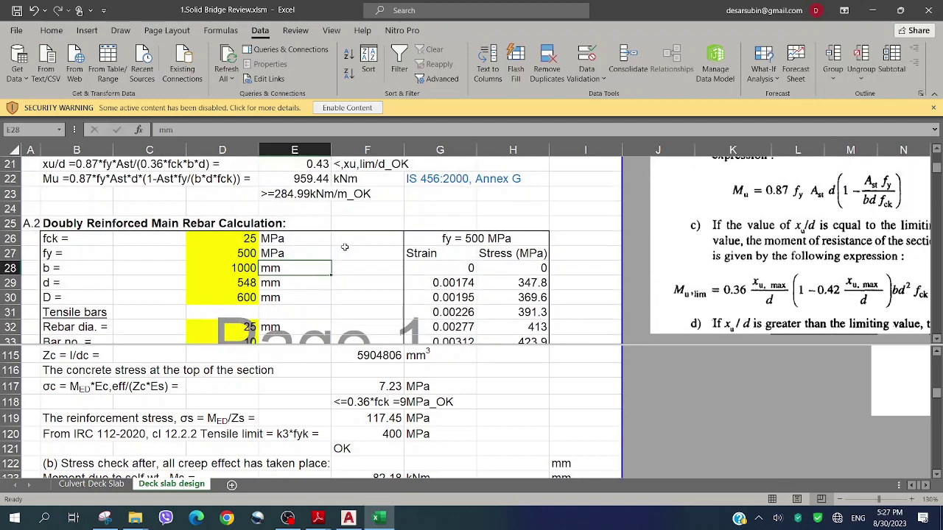
scroll(344, 245, "up", 1)
scroll(339, 280, "down", 2)
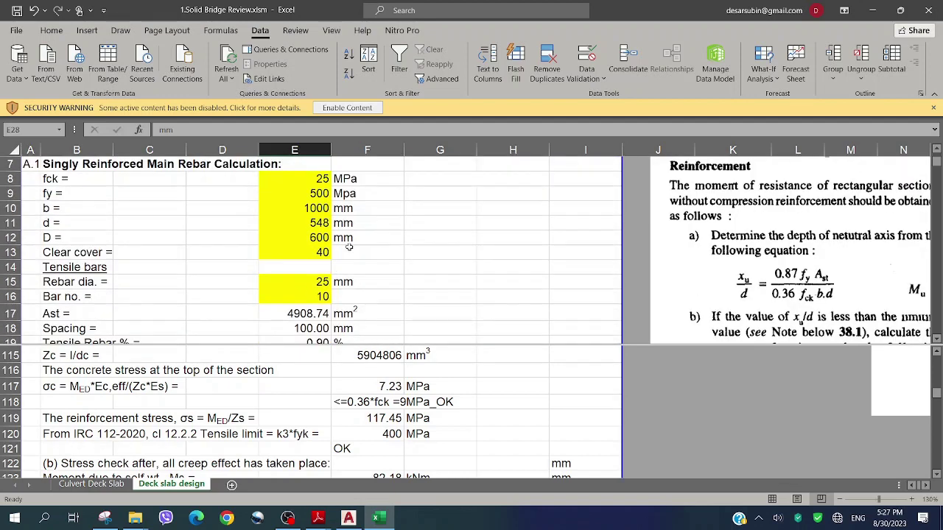
Reduce the tensile bar count in E16 to 8 per metre
left_click(321, 297)
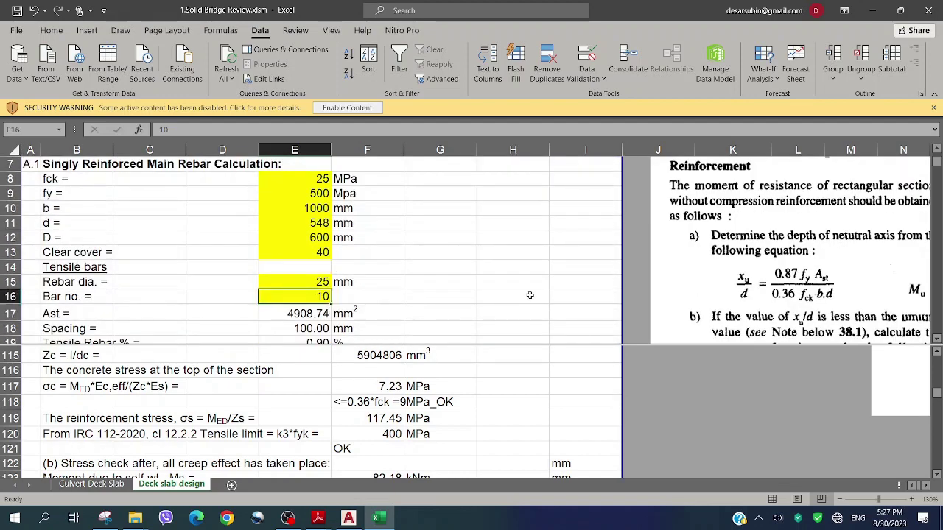
type("8")
left_click(389, 262)
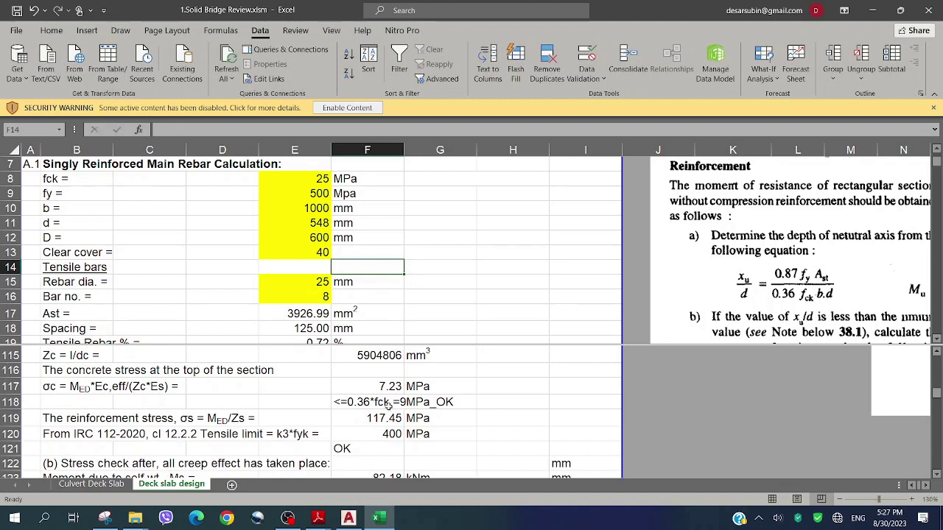
left_click(350, 298)
scroll(352, 284, "down", 5)
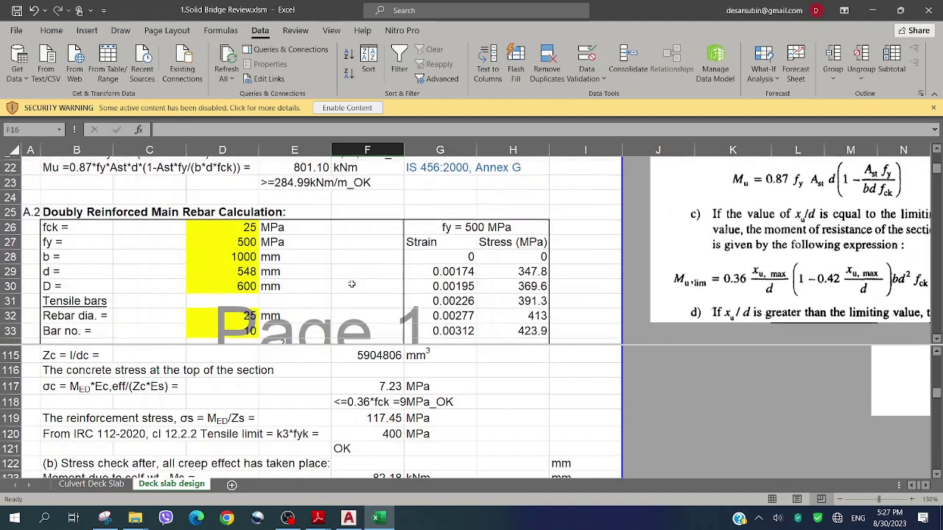
scroll(351, 284, "down", 1)
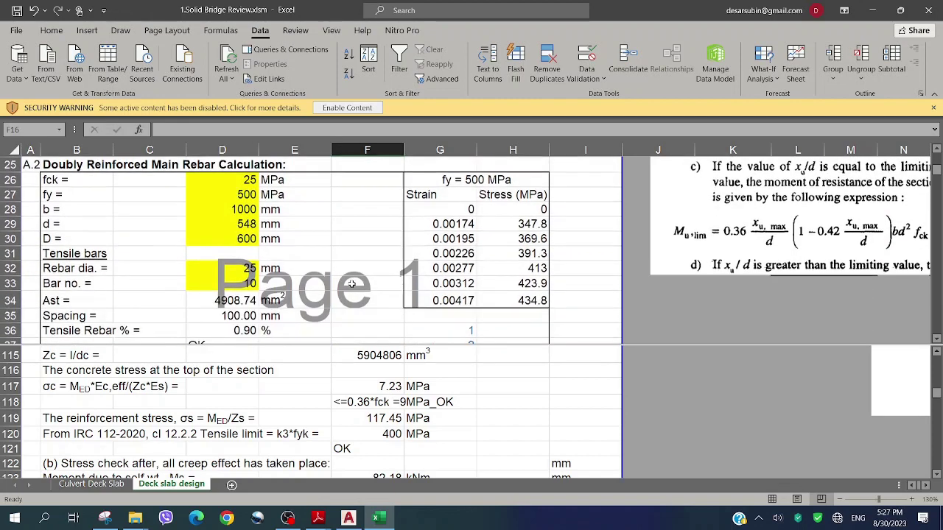
Link the doubly reinforced bar count in D33 to E16 with =E16
left_click(249, 284)
type("=")
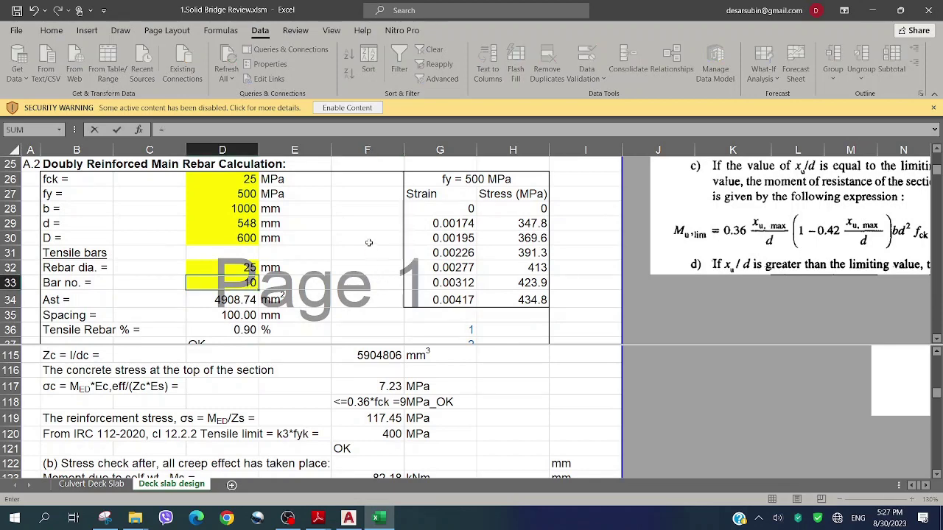
scroll(368, 243, "up", 5)
left_click(324, 252)
key("Return")
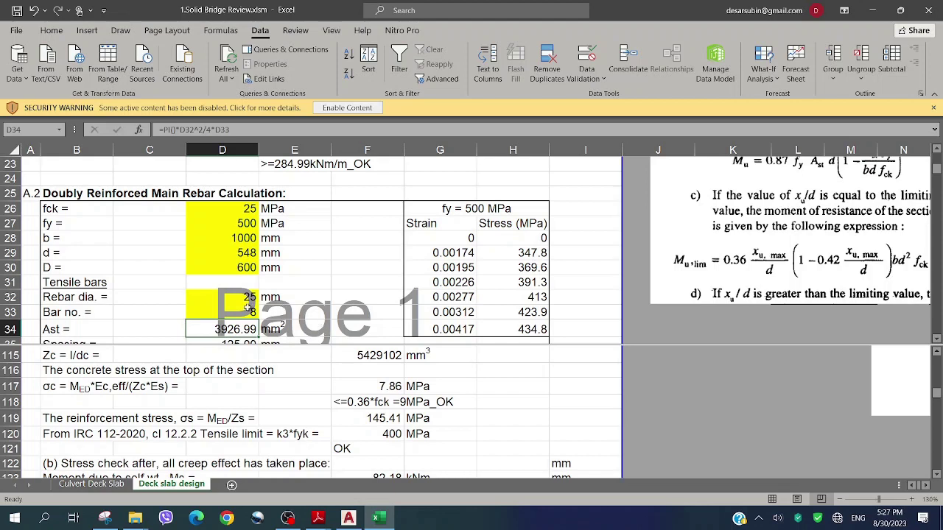
Try 5 bars per metre in D33 and the tensile count in E16
left_click(247, 309)
type("5")
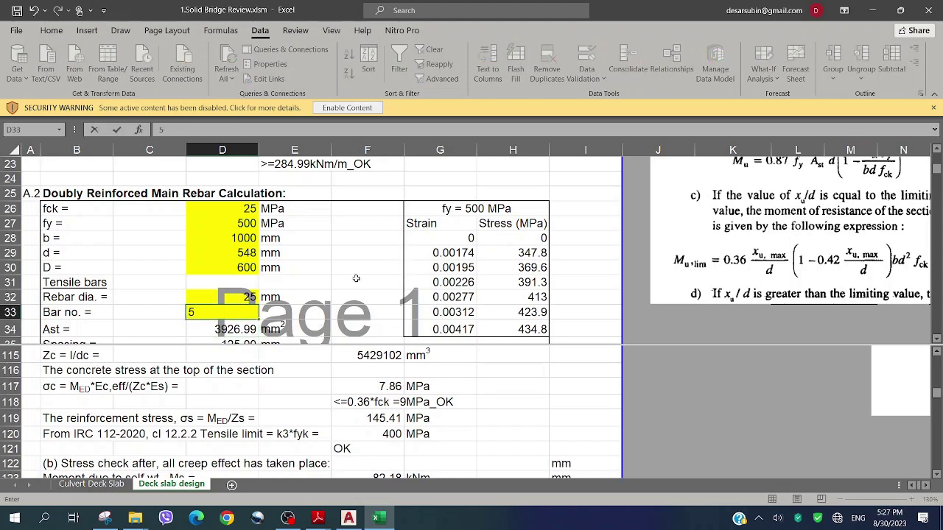
left_click(354, 254)
scroll(354, 251, "up", 4)
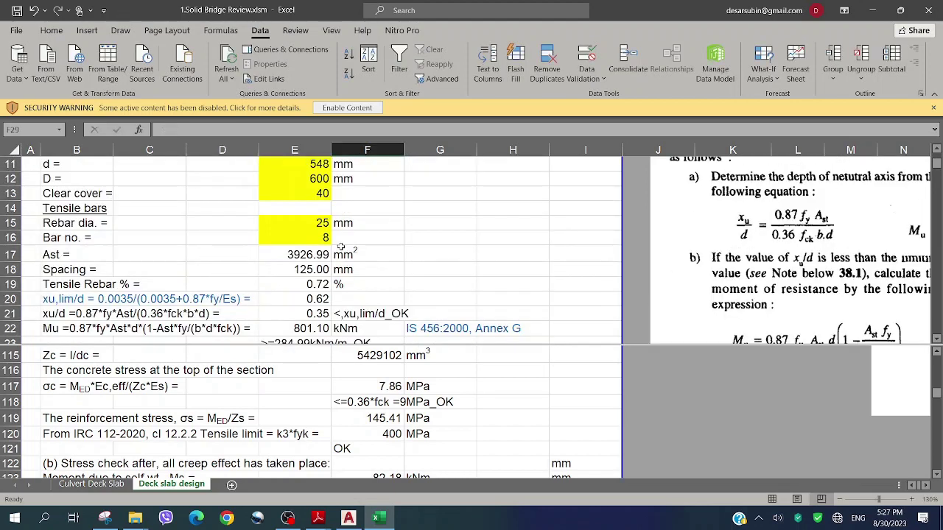
left_click(324, 239)
type("5")
left_click(403, 269)
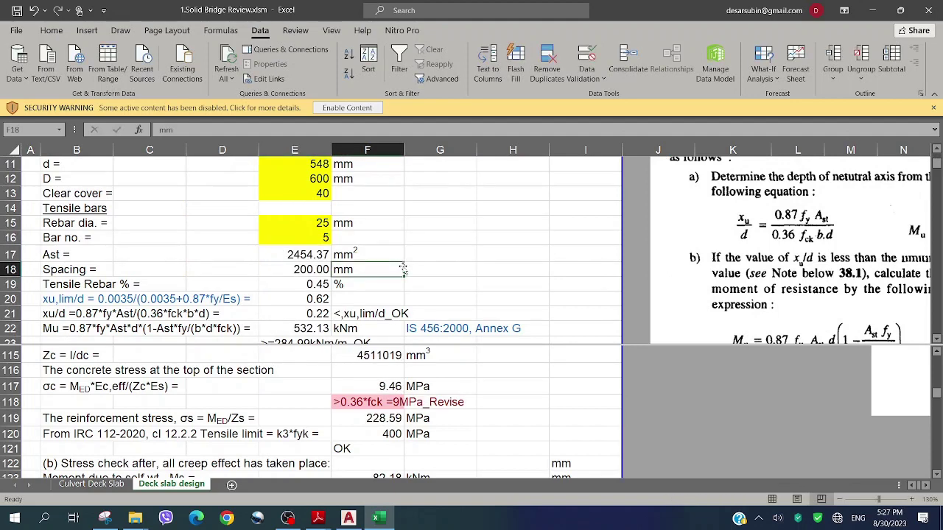
Settle on 7 tensile bars per metre: Ast 3436.12 mm² at 142 mm spacing
left_click(324, 237)
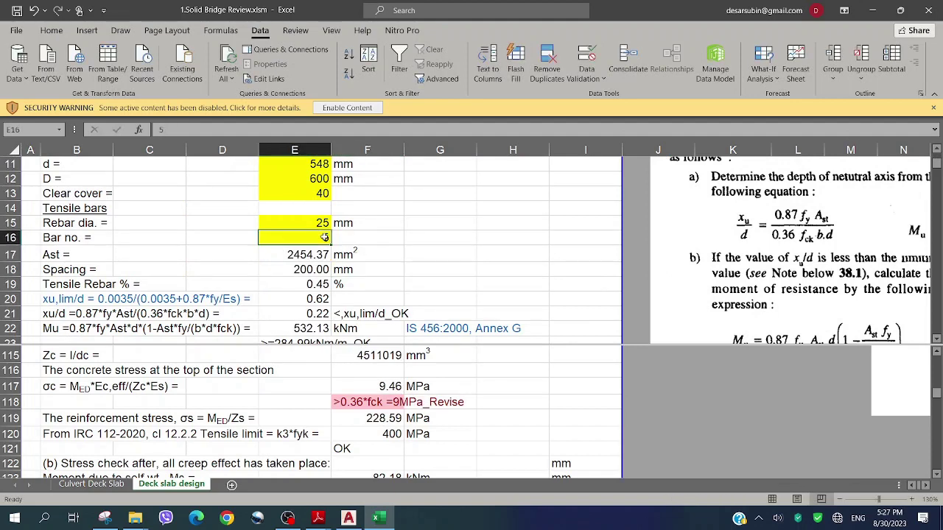
type("7")
left_click(390, 239)
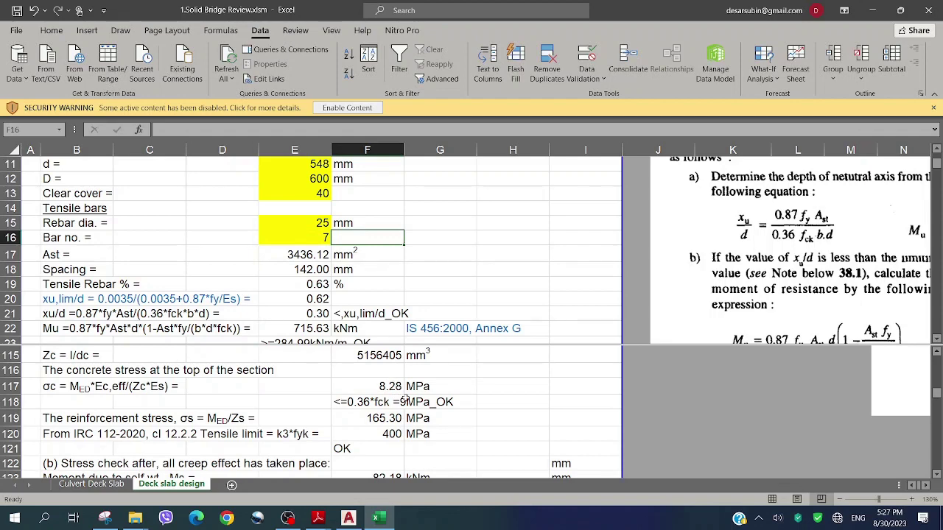
left_click(309, 284)
scroll(330, 269, "down", 3)
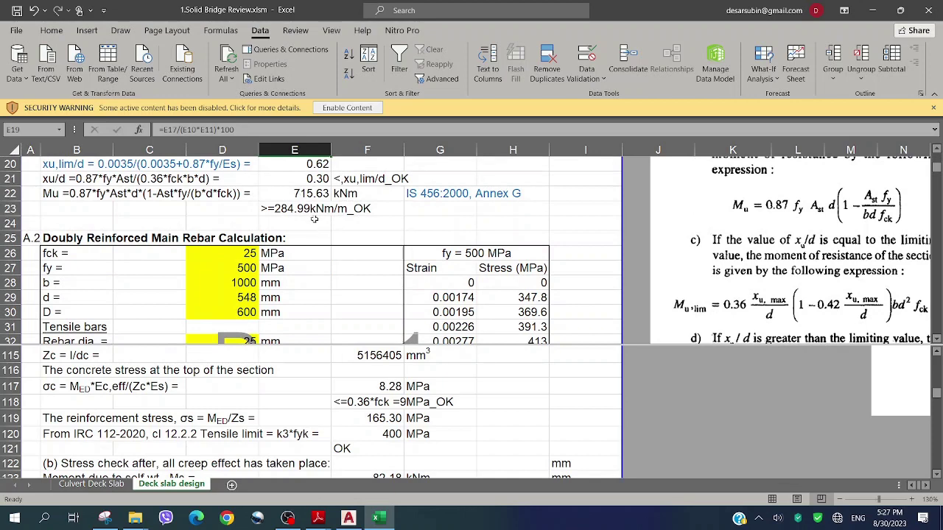
scroll(314, 238, "down", 5)
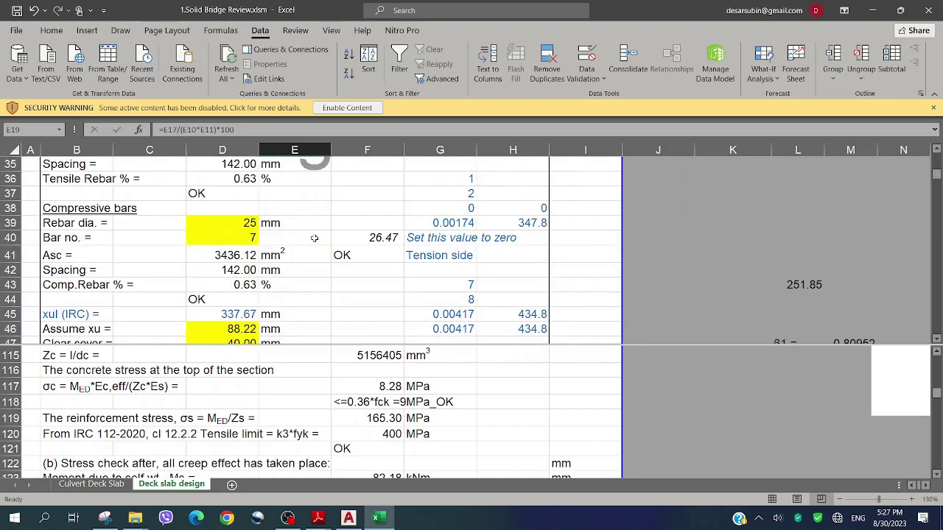
left_click(364, 240)
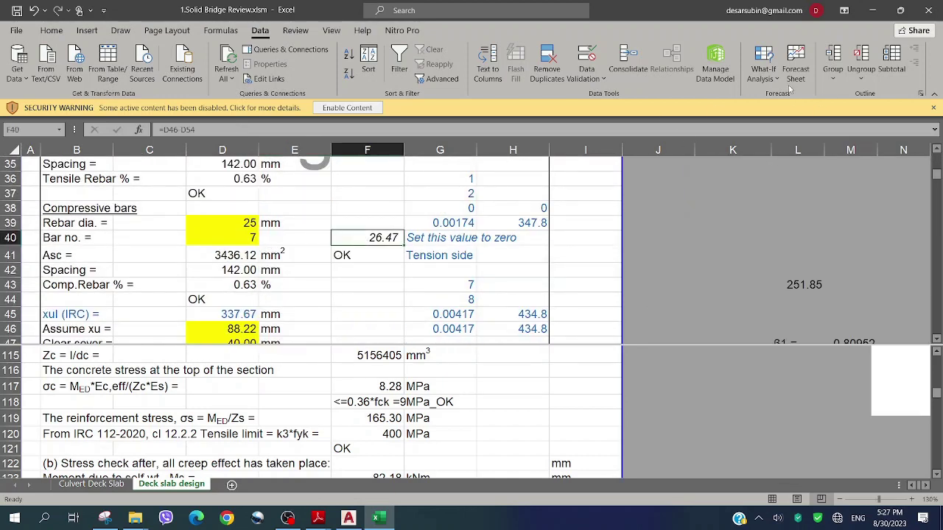
Goal Seek F40 to 0 by changing D46, making assumed xu 79.30 mm
left_click(766, 74)
left_click(788, 112)
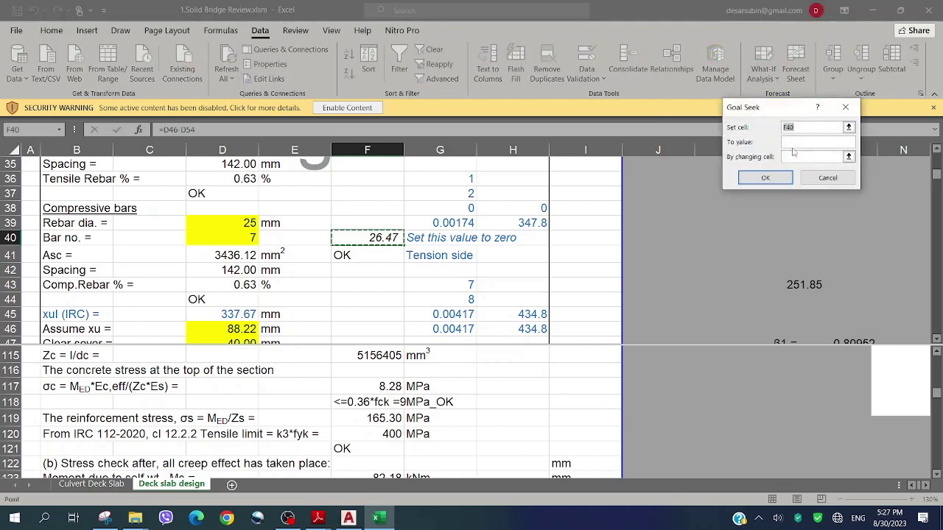
left_click(793, 143)
left_click(802, 155)
left_click(249, 327)
left_click(747, 180)
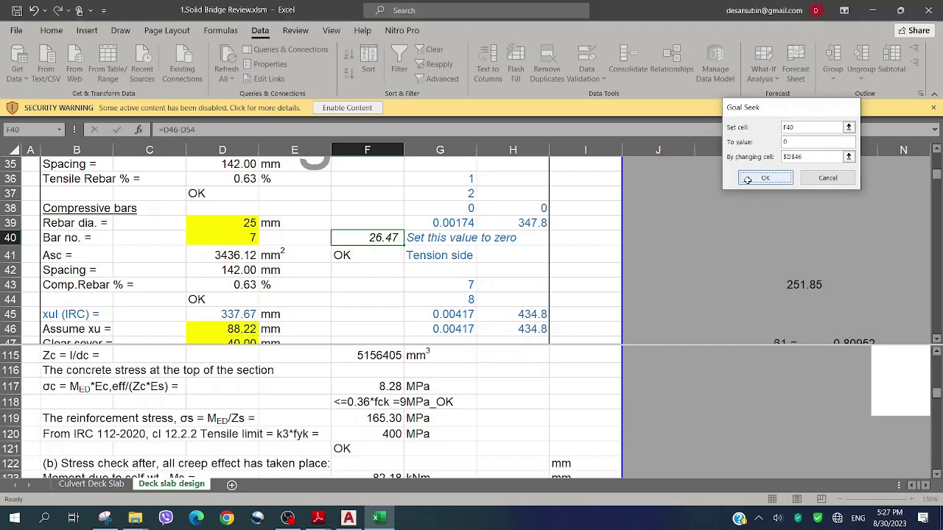
left_click(759, 181)
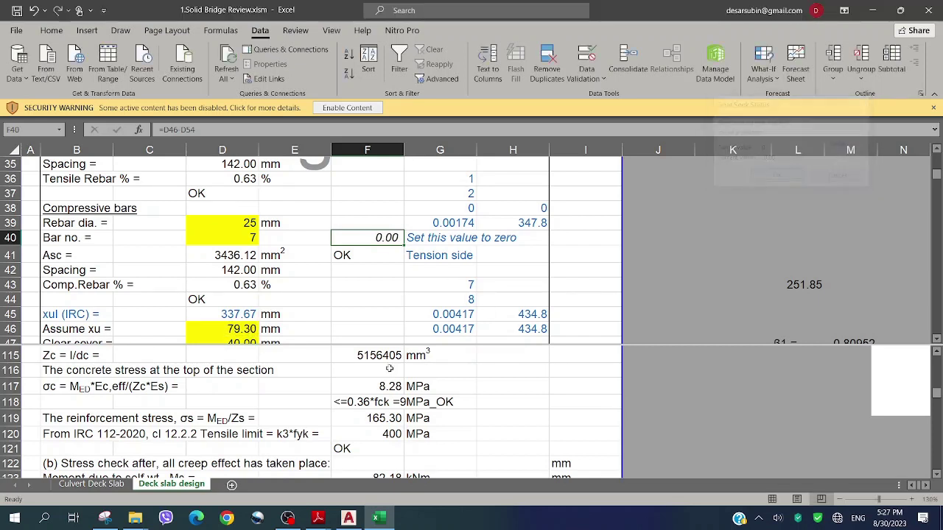
Inspect results in E116, E44 and E40: 0.63 % steel, xu/d 0.30 below 0.62
left_click(262, 404)
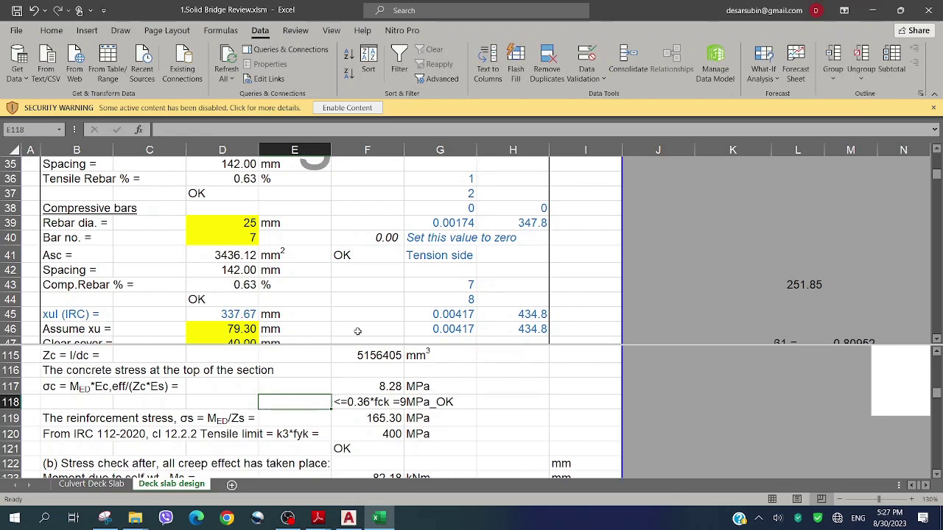
key("Up")
key("Up")
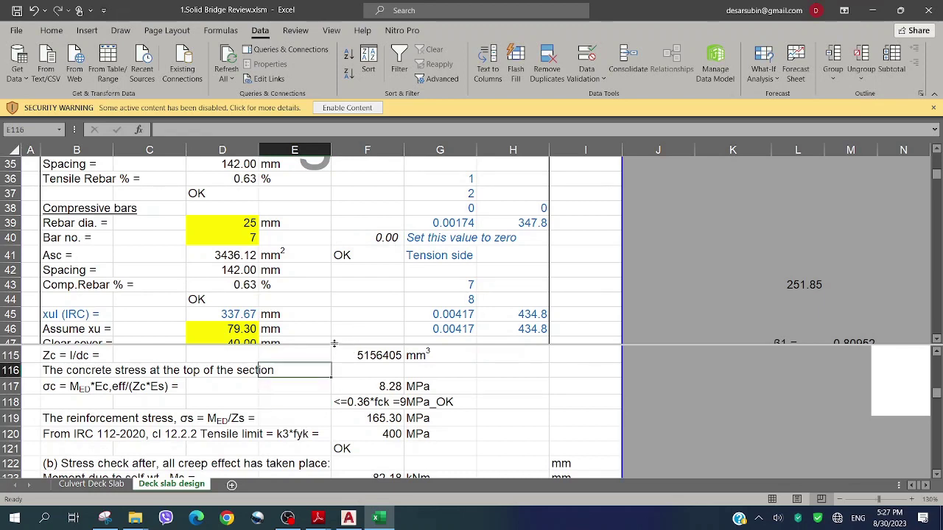
left_click(295, 296)
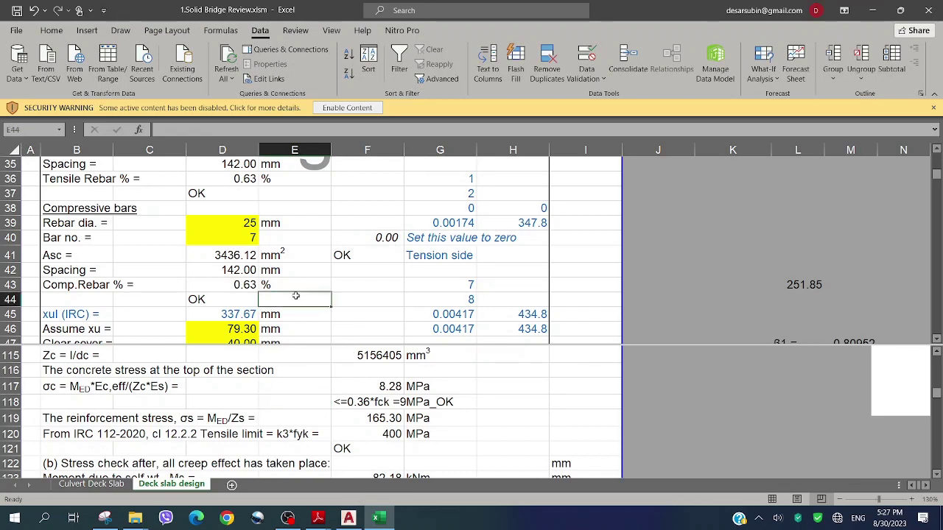
left_click(284, 237)
scroll(286, 232, "up", 1)
Remove the split so the worksheet shows as a single view
scroll(286, 232, "up", 8)
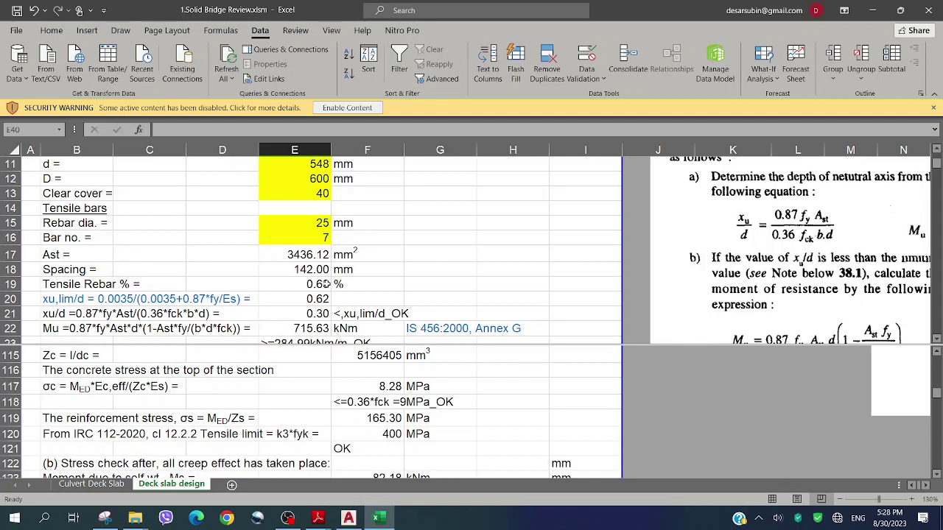
left_click_drag(319, 344, 318, 158)
left_click(268, 314)
Scroll down to the long-term stress check: 6.96 MPa concrete and 168.57 MPa steel, both OK
scroll(352, 336, "down", 1)
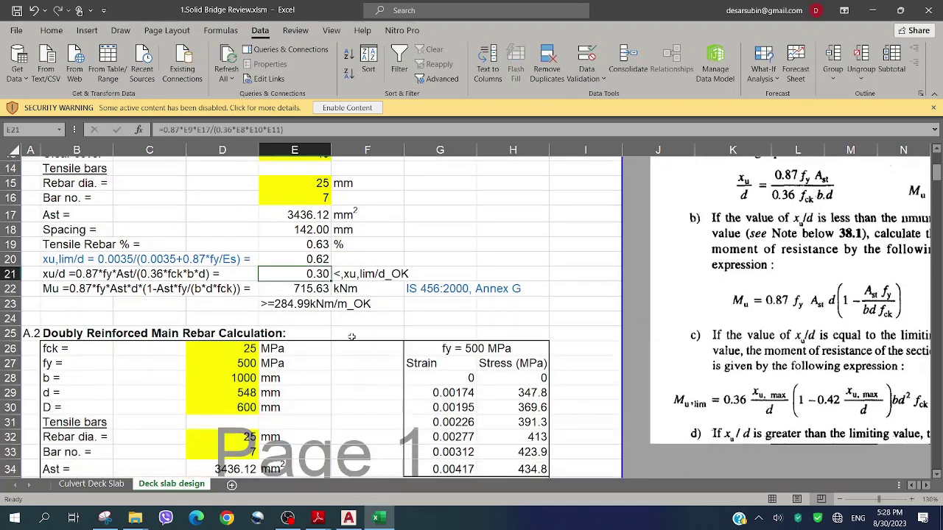
scroll(351, 336, "down", 20)
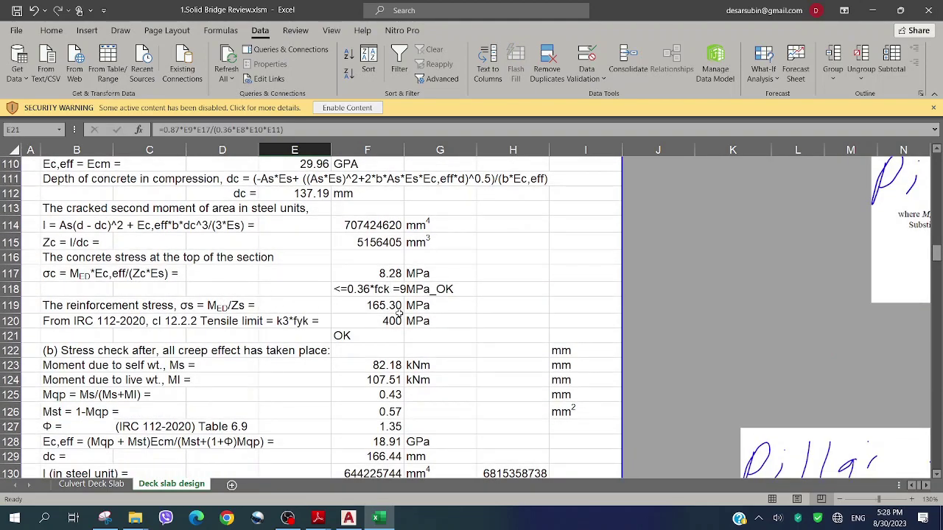
scroll(398, 315, "down", 1)
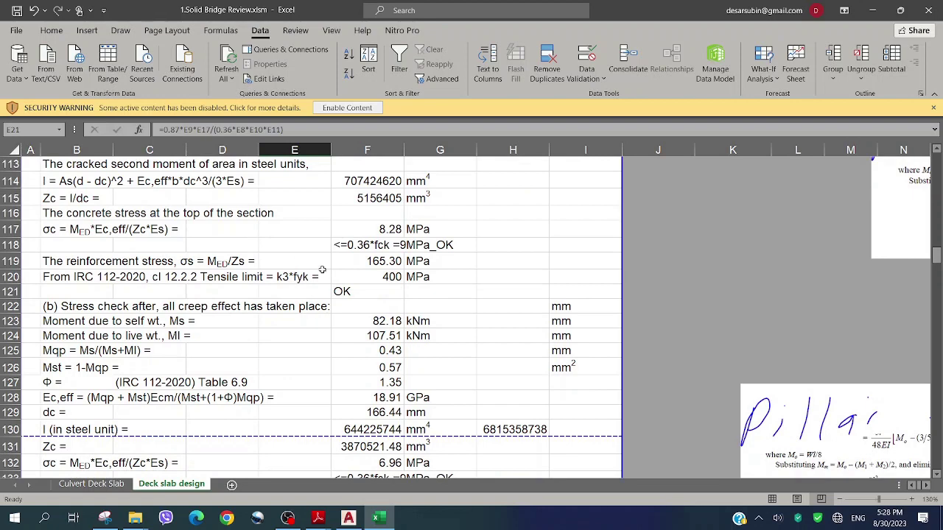
scroll(322, 269, "down", 1)
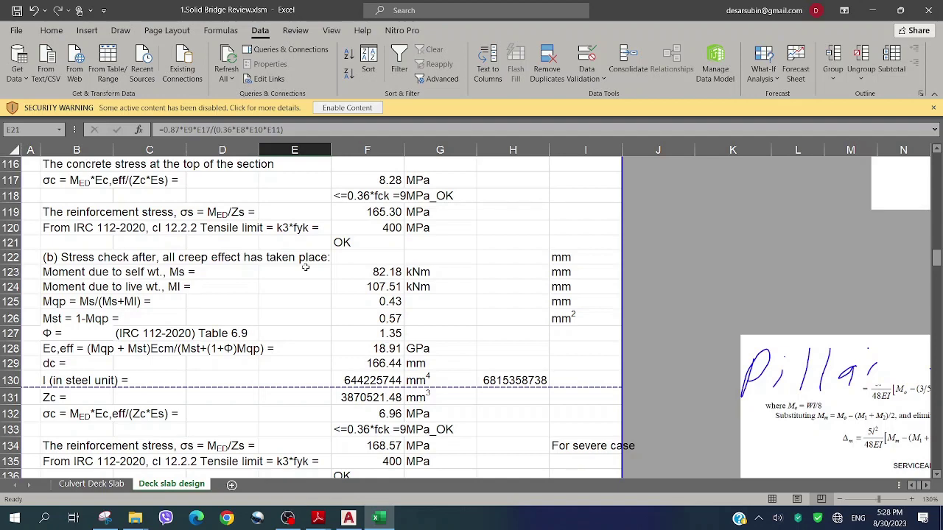
scroll(305, 267, "down", 1)
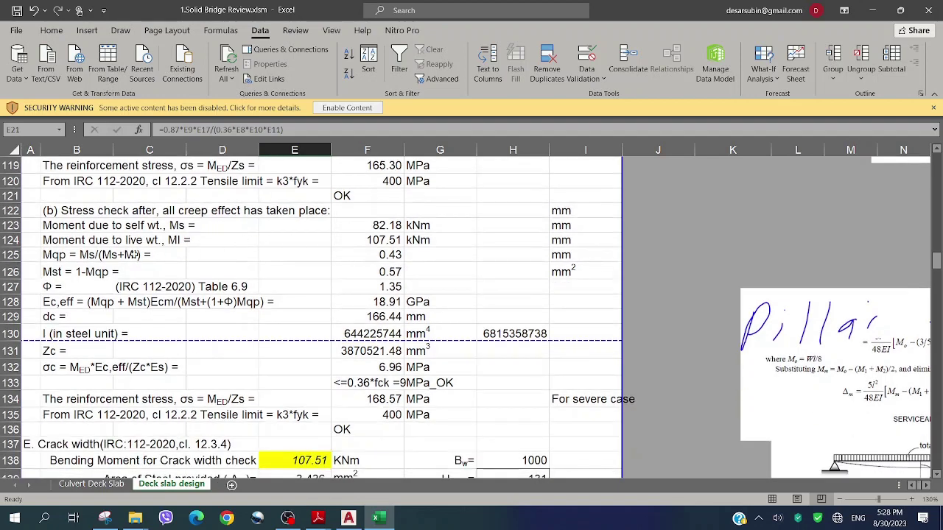
scroll(218, 302, "down", 1)
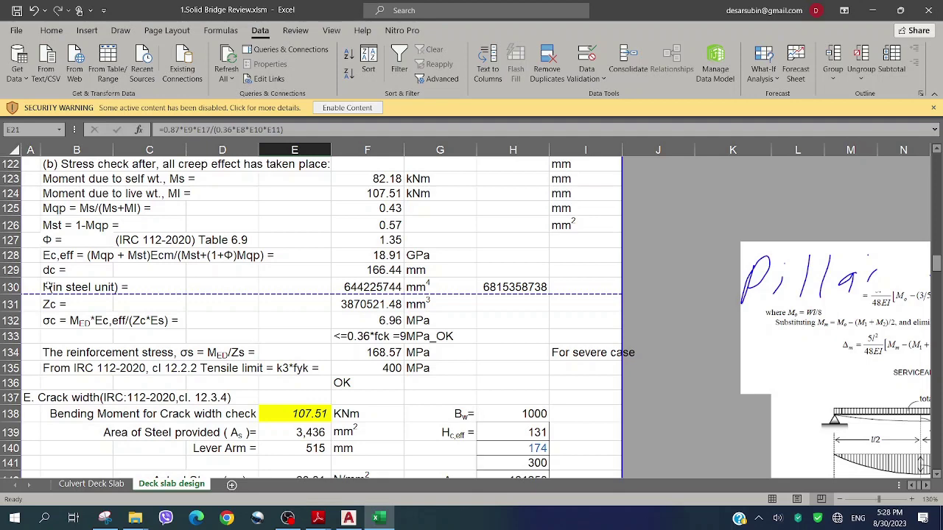
Make the row 130 steel-unit moment of inertia line (B130:G130) blue
left_click(47, 287)
key("Down")
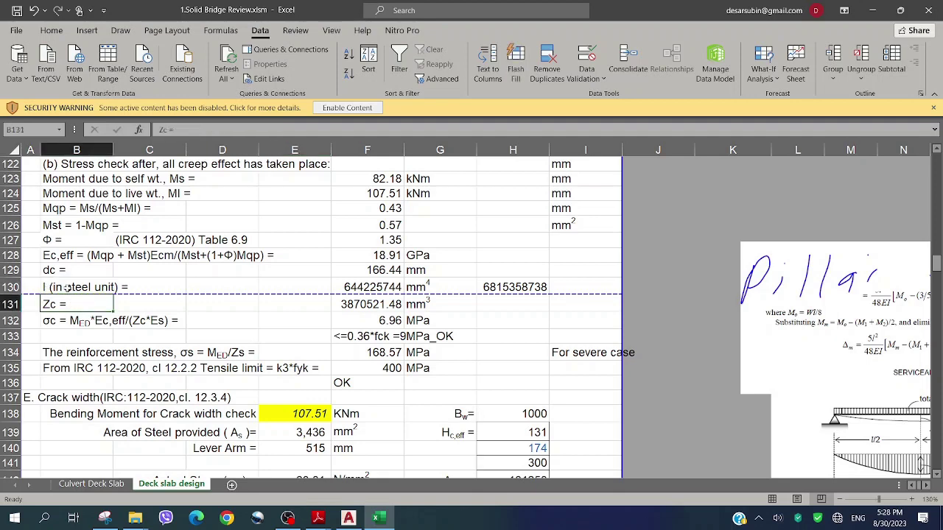
left_click_drag(66, 287, 424, 287)
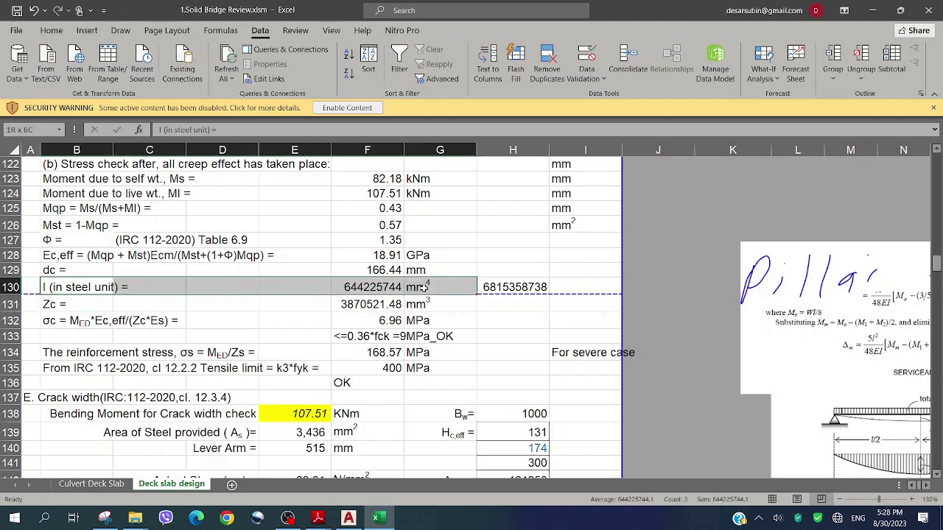
left_click(51, 30)
left_click(220, 73)
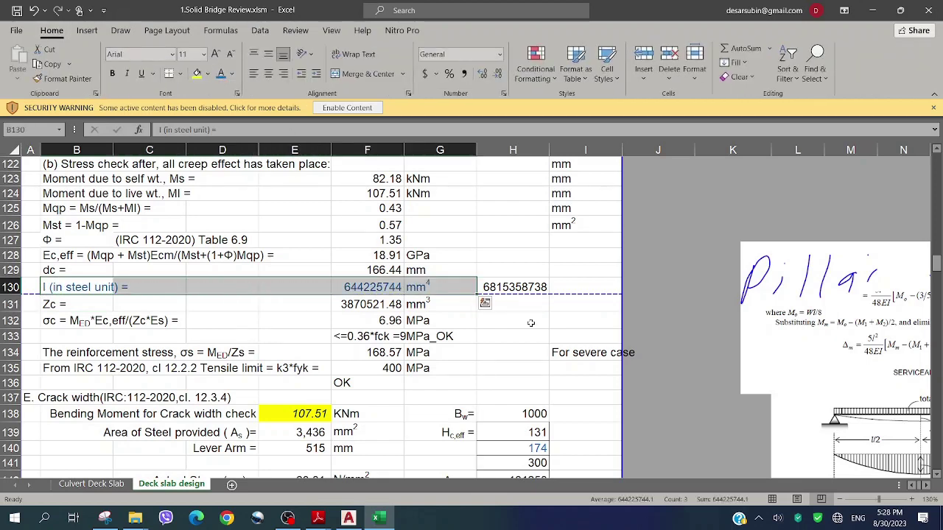
left_click(520, 287)
key("Delete")
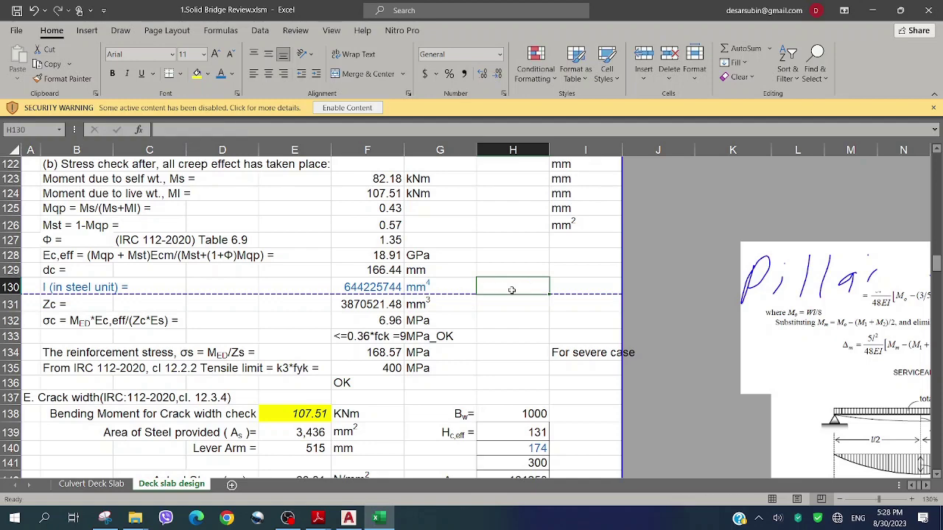
left_click(462, 266)
Scroll the Deck slab design sheet to rows 134–153 showing the 0.0544 mm crack width calculation
scroll(383, 256, "down", 1)
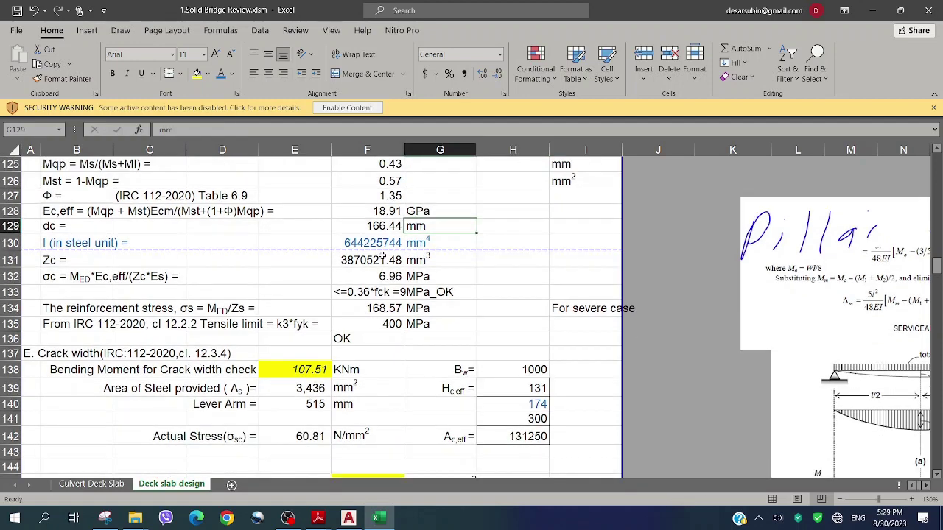
scroll(321, 261, "down", 1)
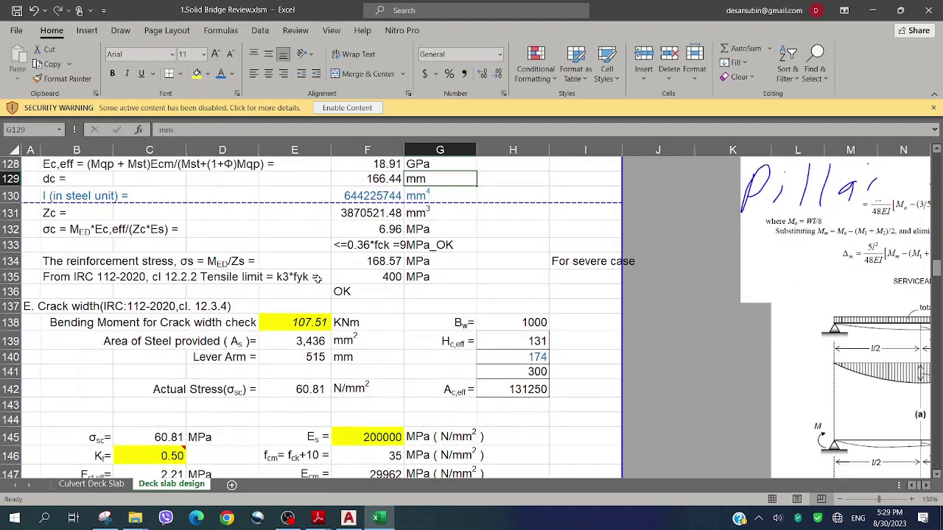
scroll(317, 274, "down", 1)
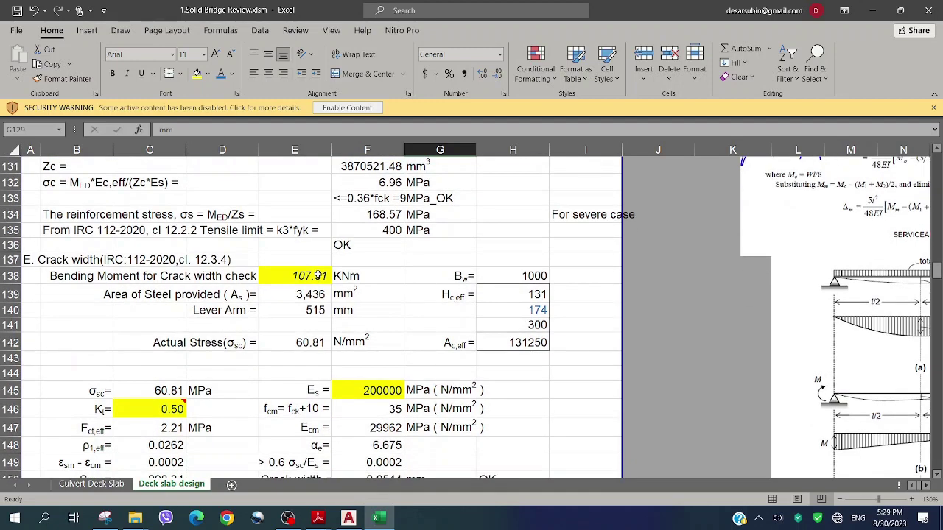
scroll(318, 275, "down", 1)
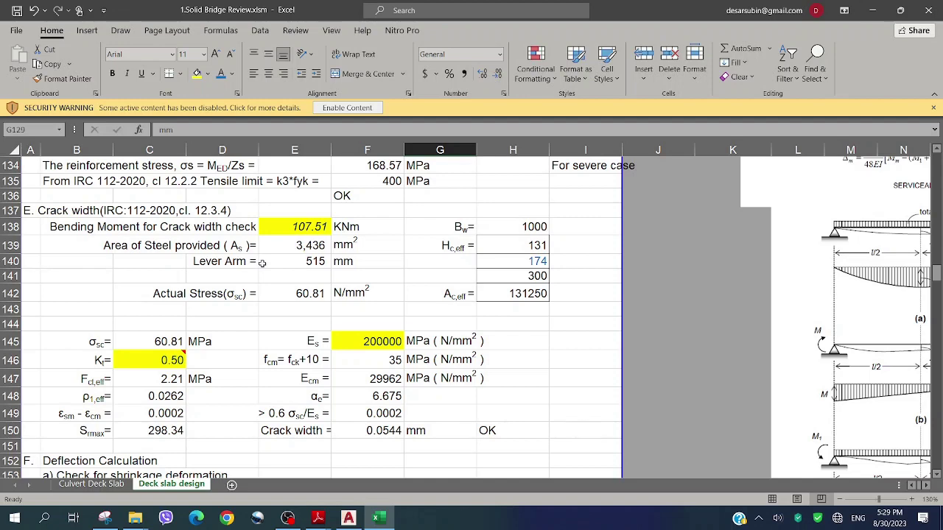
Inspect the E138 bending moment formula and cross-check it against the Culvert Deck Slab sheet
double_click(311, 228)
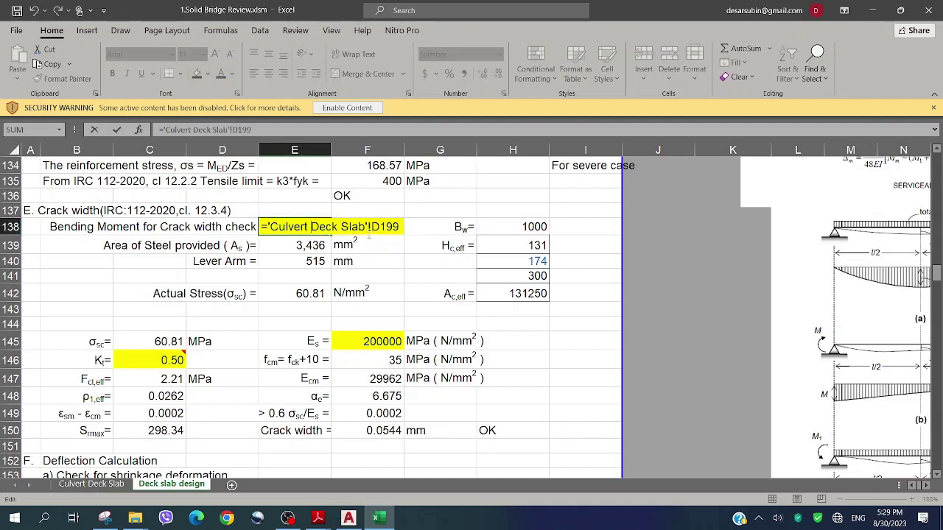
key("Escape")
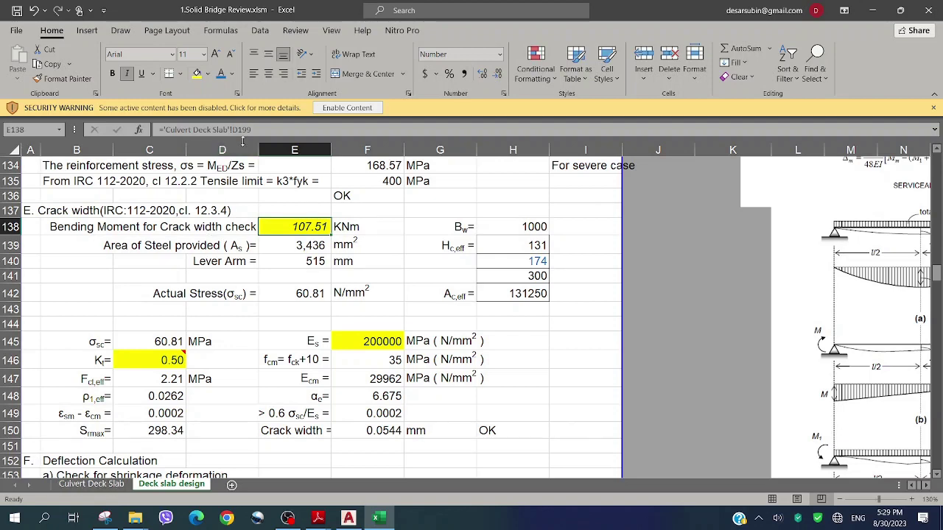
left_click(94, 484)
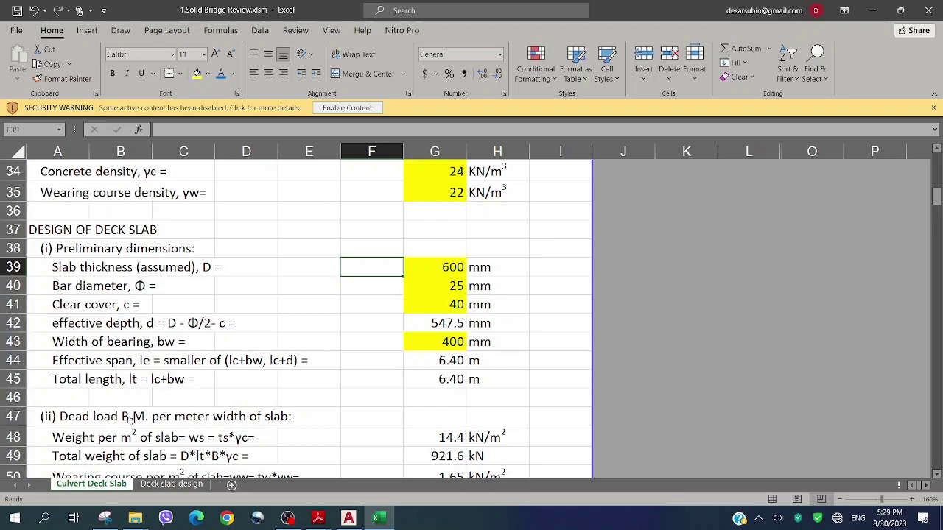
left_click(250, 347)
scroll(253, 355, "down", 20)
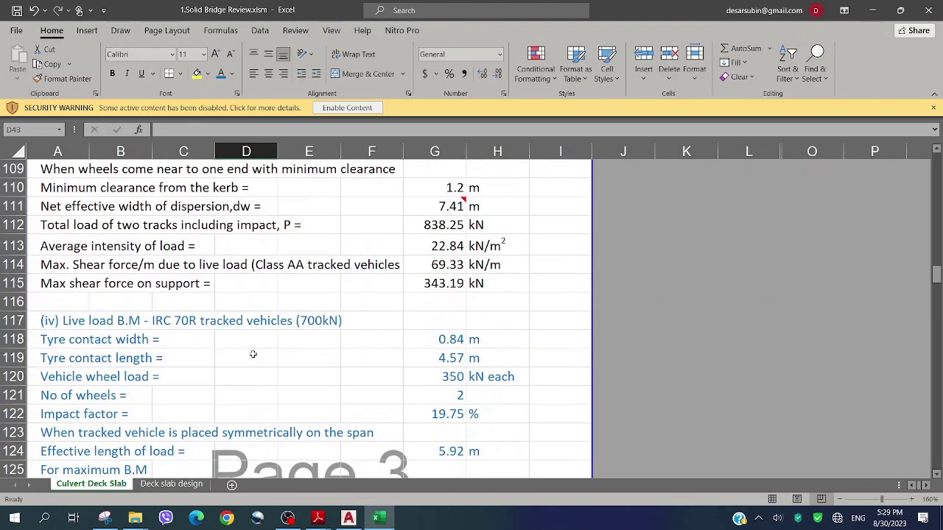
scroll(253, 355, "up", 2)
left_click(171, 484)
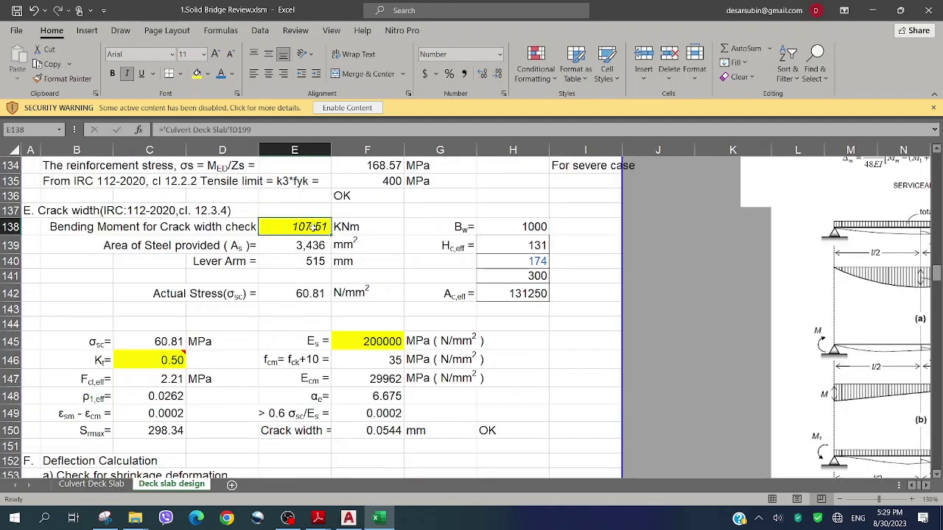
left_click(92, 484)
scroll(148, 374, "down", 5)
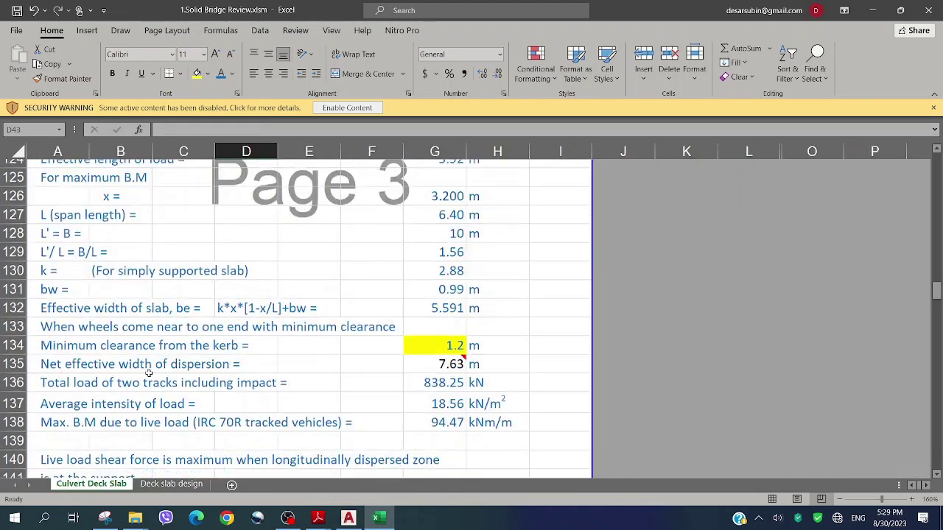
scroll(148, 374, "down", 16)
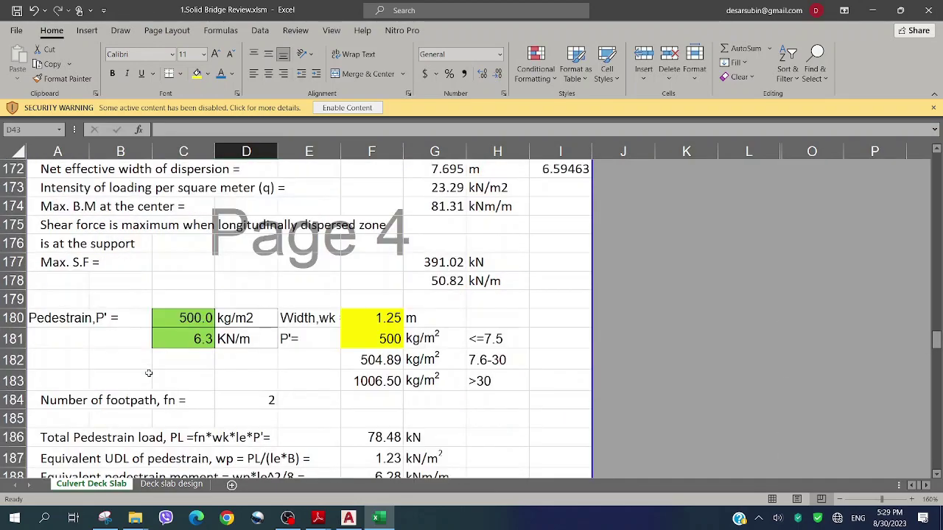
scroll(148, 373, "down", 5)
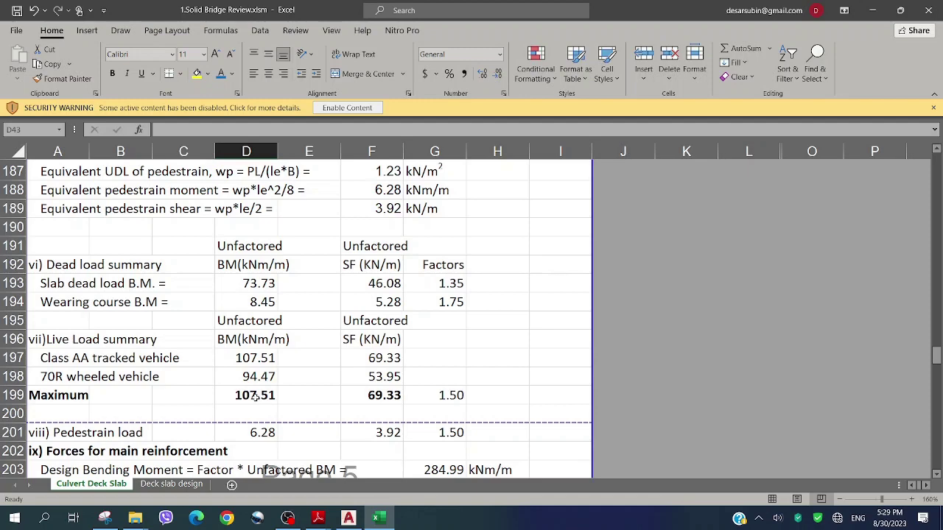
Confirm H150's =IF(F150<0.3,"OK","NOTOK") marks the 0.0544 mm crack width OK
left_click(171, 484)
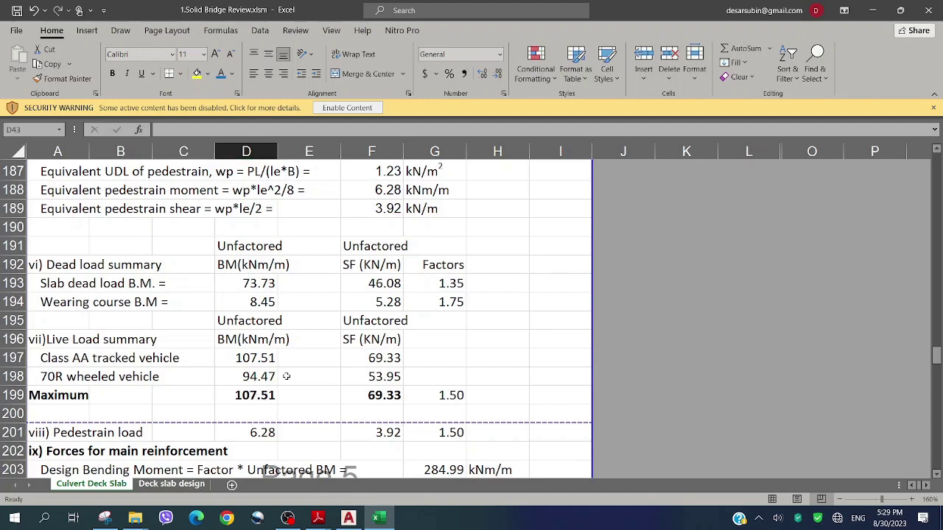
scroll(379, 354, "down", 1)
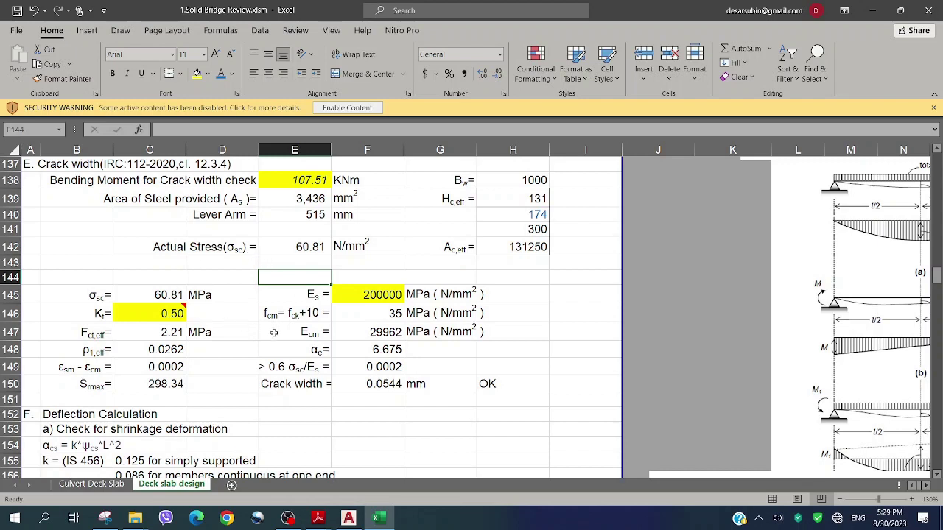
double_click(492, 384)
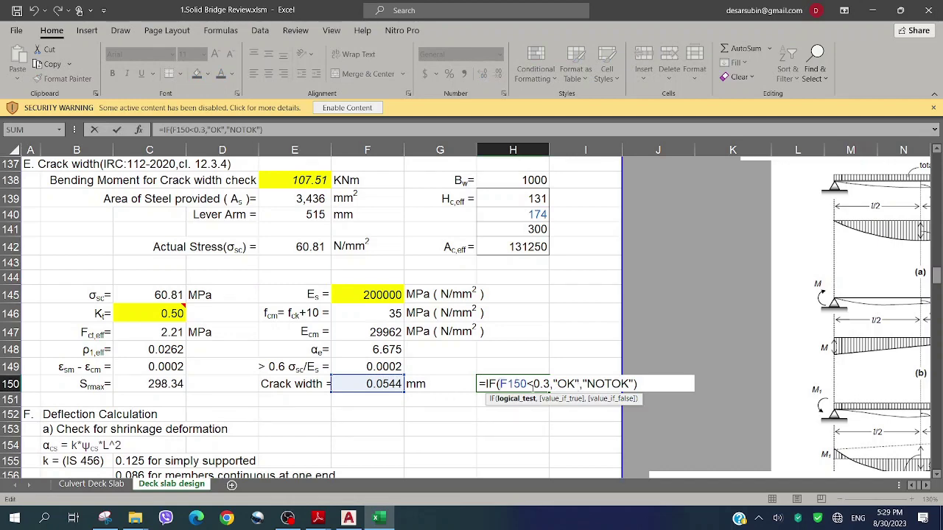
key("ctrl+Return")
scroll(329, 386, "down", 2)
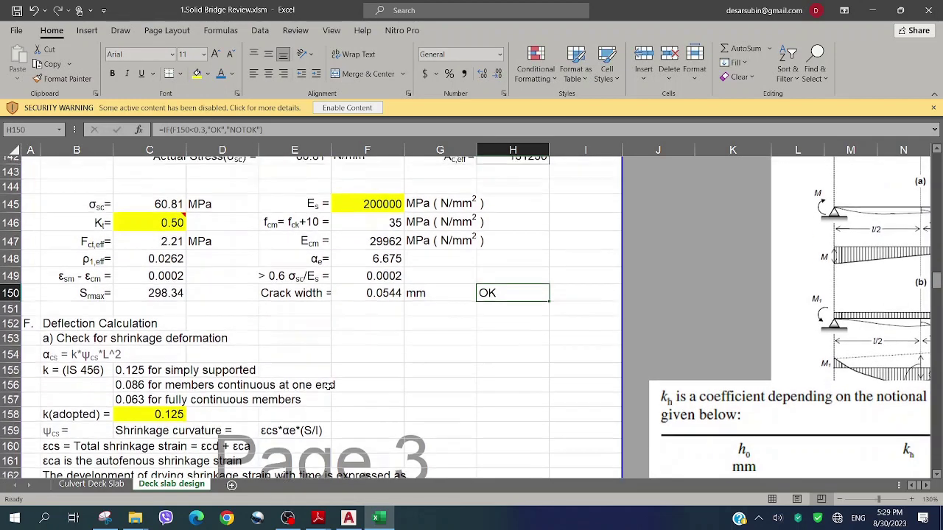
left_click(289, 318)
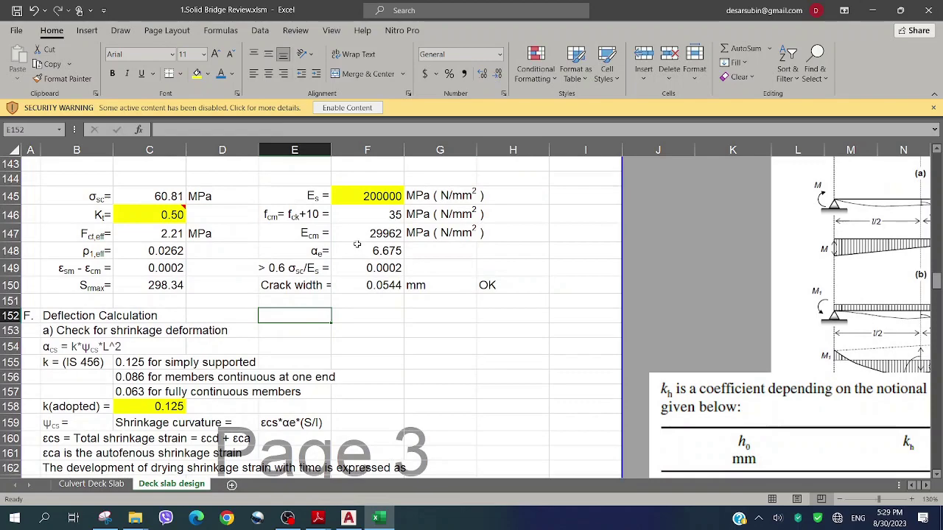
scroll(266, 290, "down", 1)
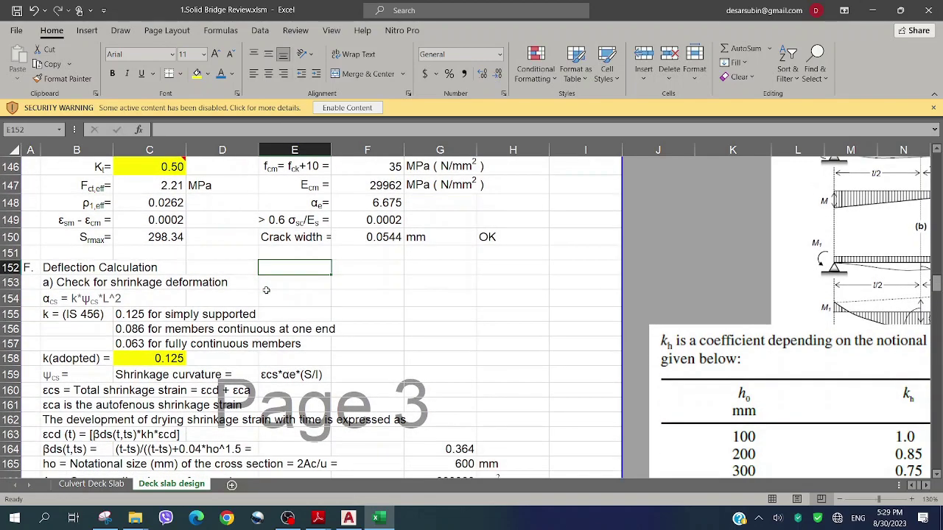
scroll(256, 289, "down", 1)
scroll(255, 289, "down", 1)
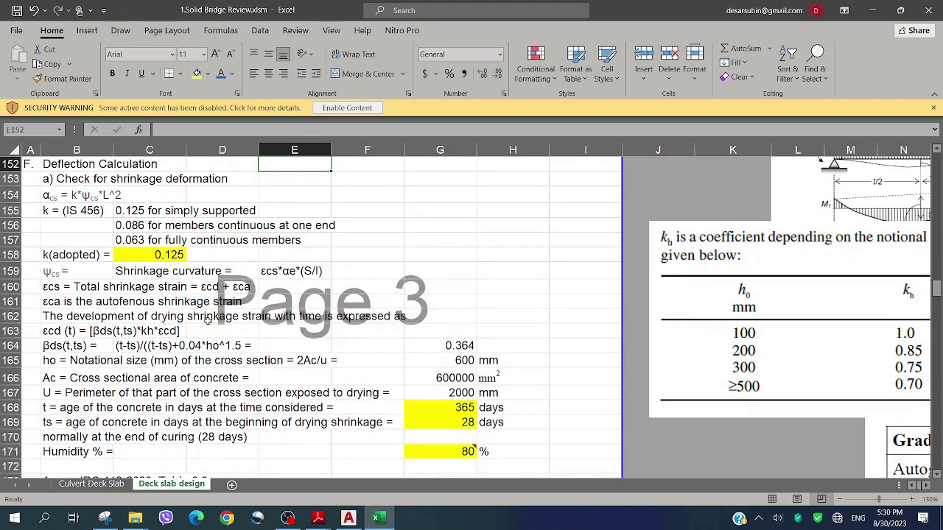
scroll(207, 318, "down", 2)
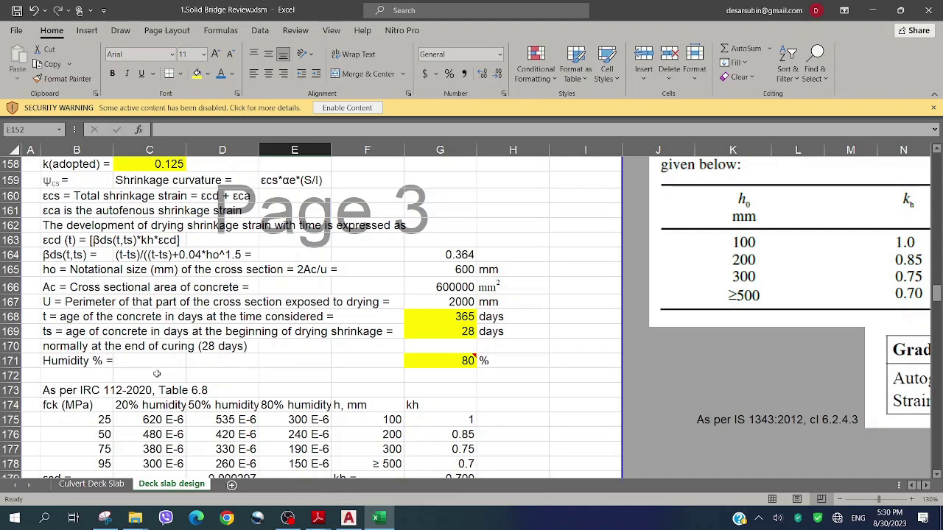
mouse_move(432, 366)
left_click(216, 361)
scroll(213, 368, "down", 1)
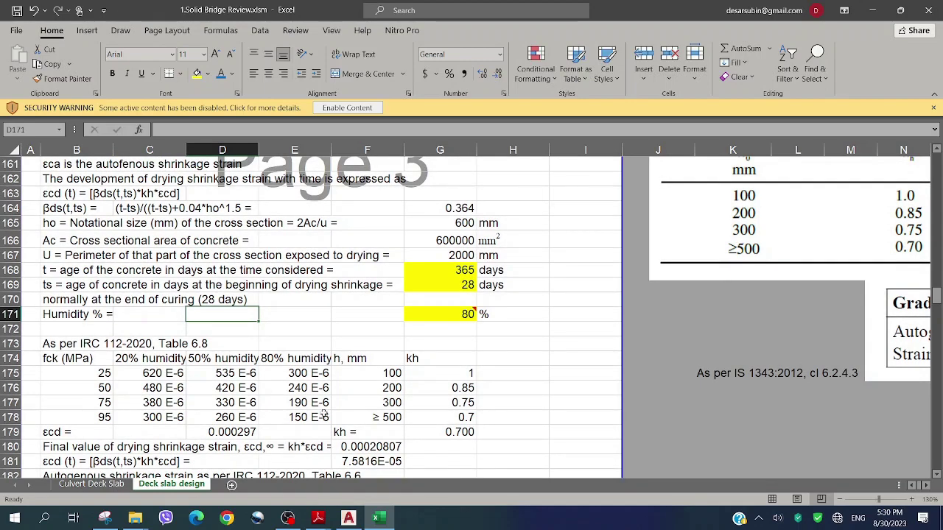
scroll(317, 376, "down", 4)
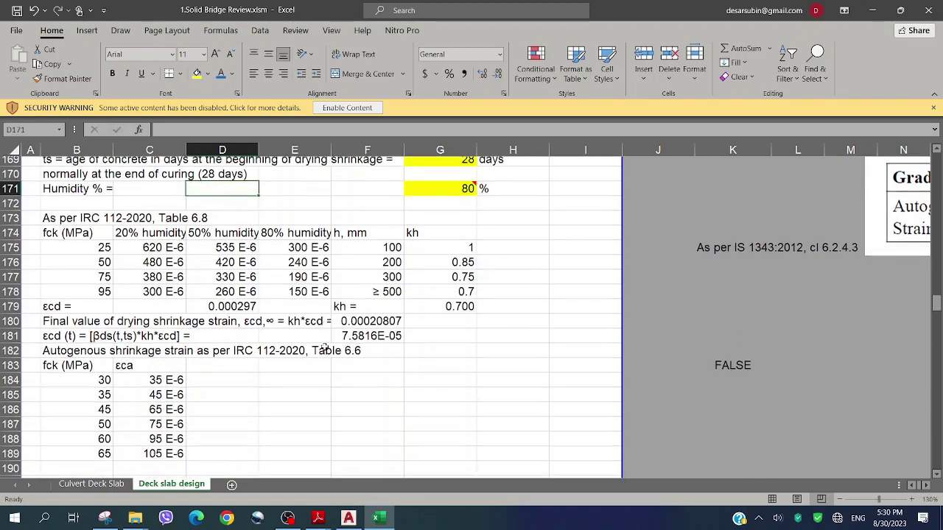
scroll(324, 346, "down", 4)
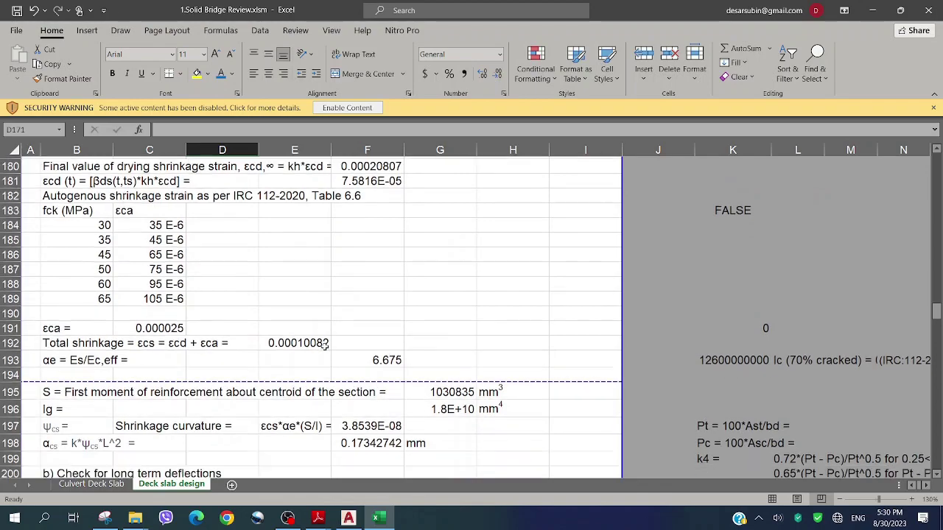
scroll(324, 348, "down", 2)
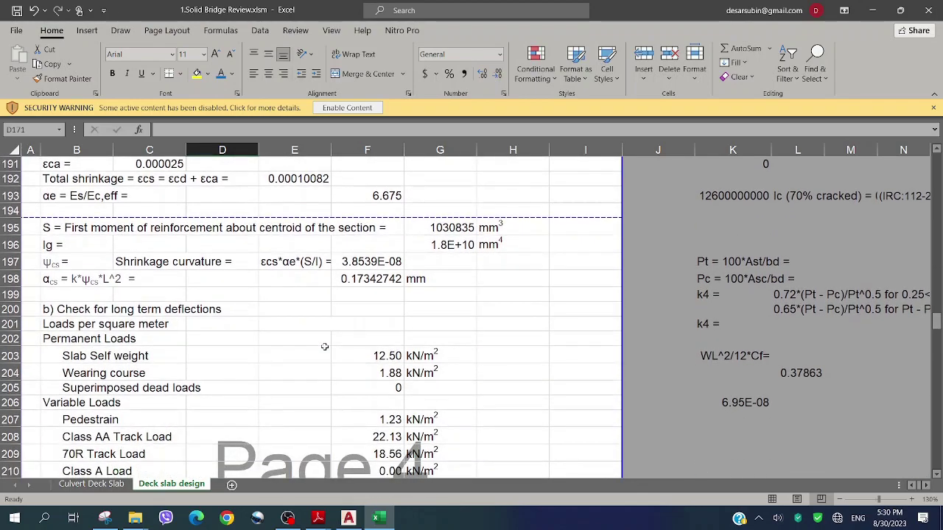
scroll(324, 346, "down", 1)
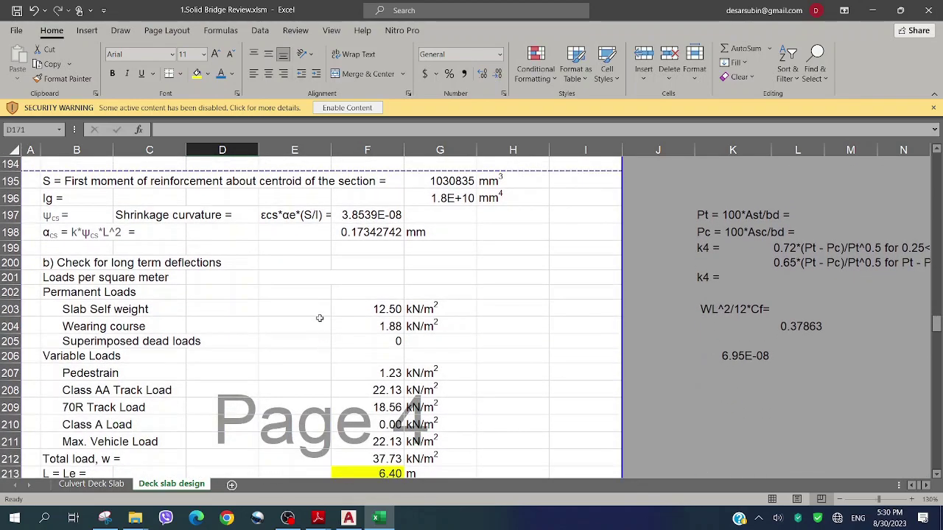
scroll(319, 319, "down", 1)
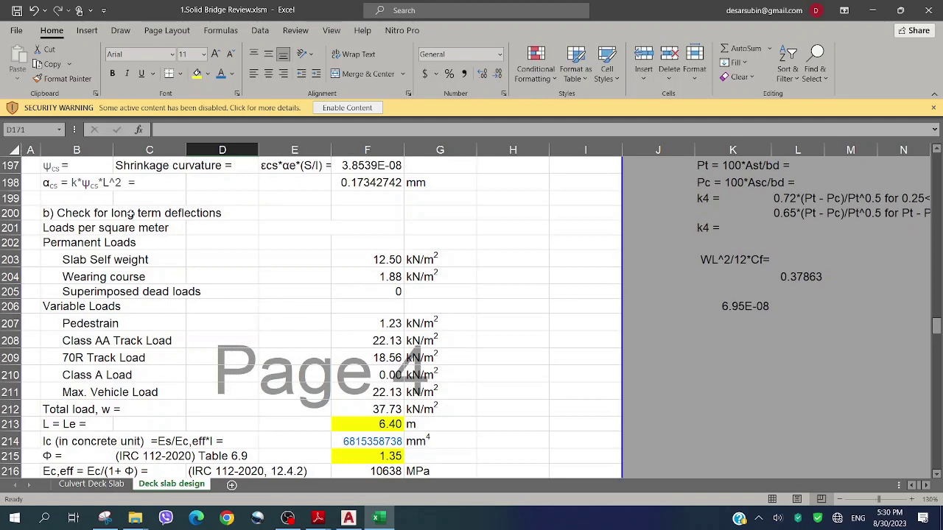
scroll(229, 253, "down", 1)
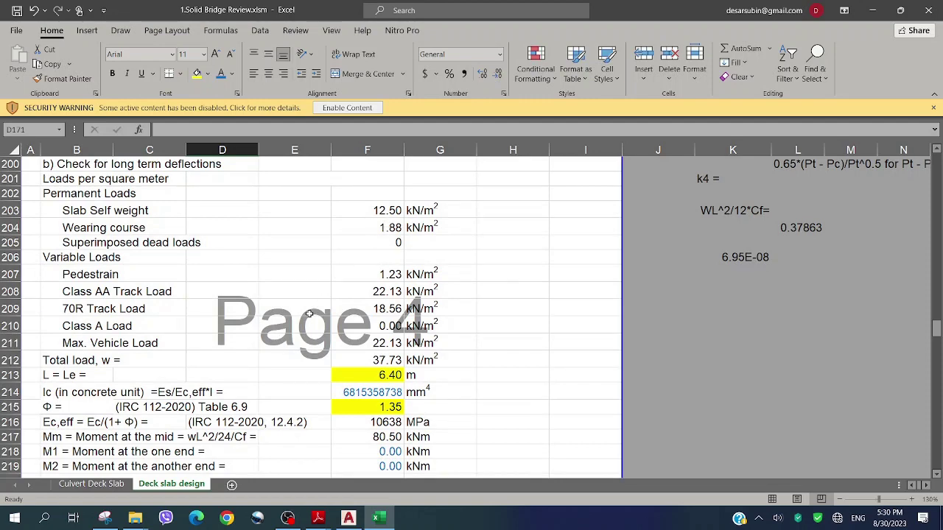
scroll(223, 373, "down", 1)
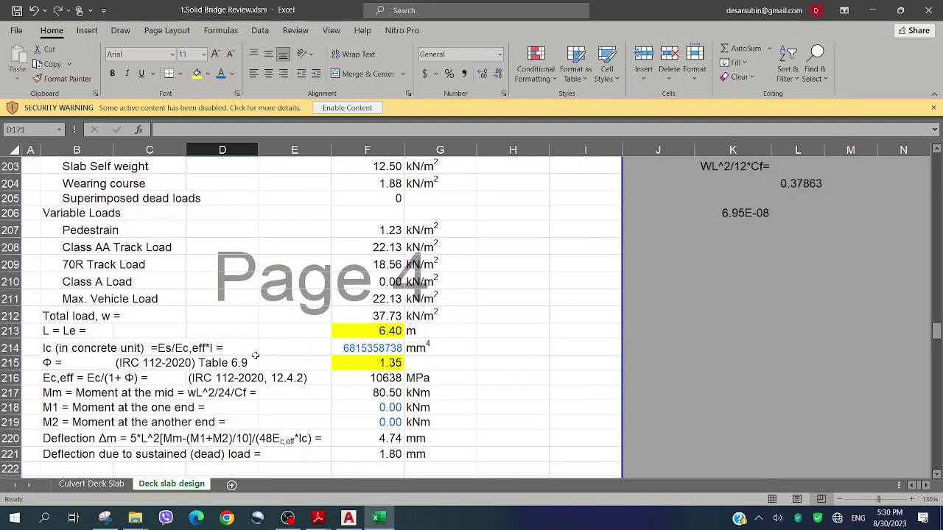
Turn the Ic (in concrete unit) label in B214 blue
left_click(53, 348)
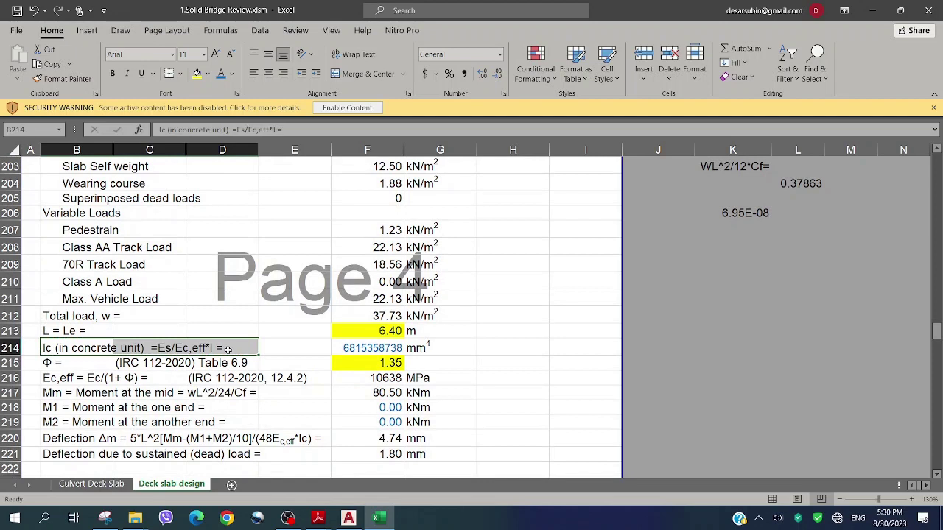
left_click(220, 73)
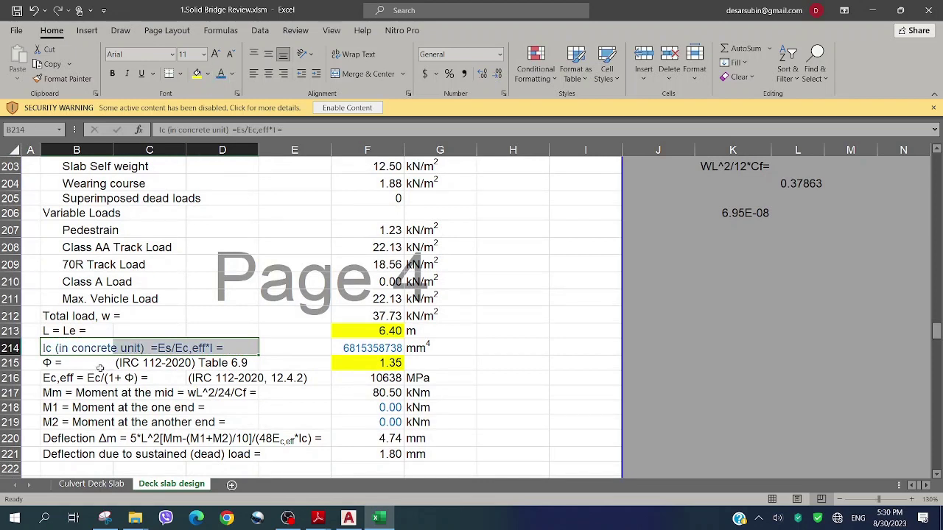
left_click(84, 375)
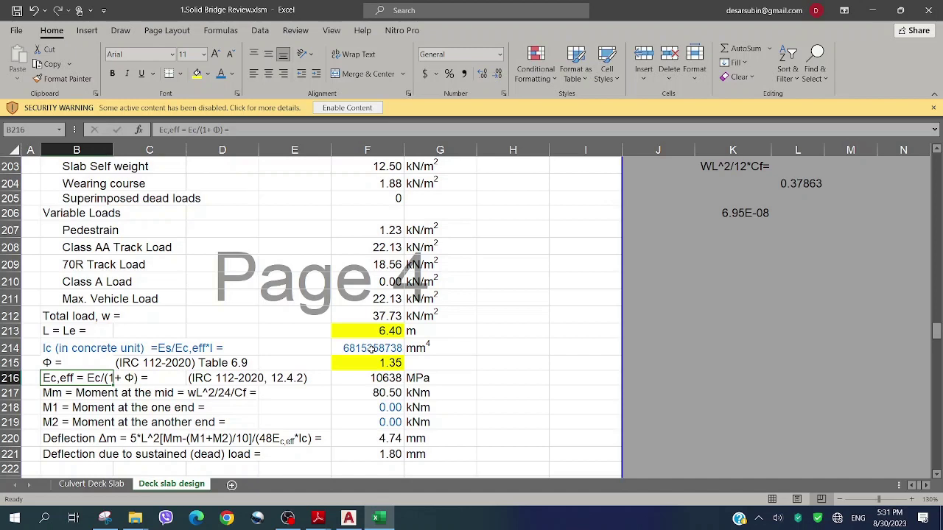
double_click(371, 348)
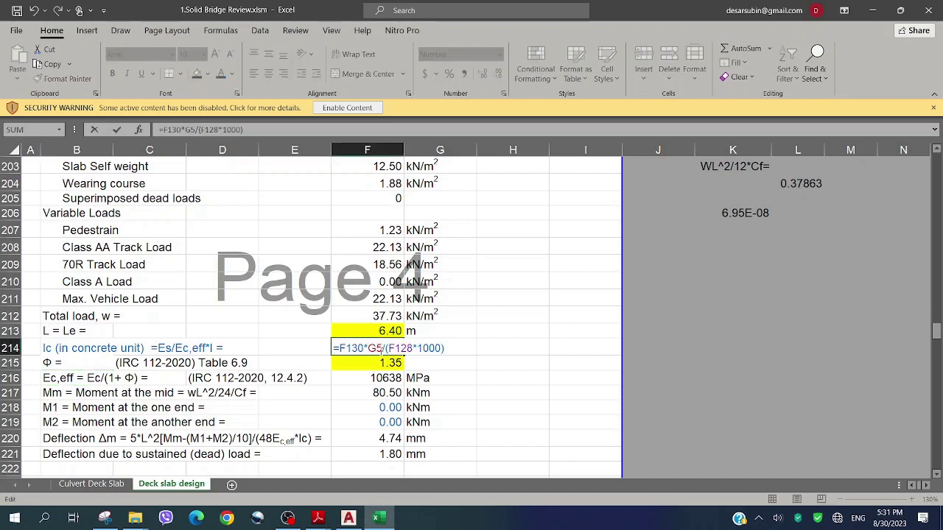
key("Escape")
left_click(220, 30)
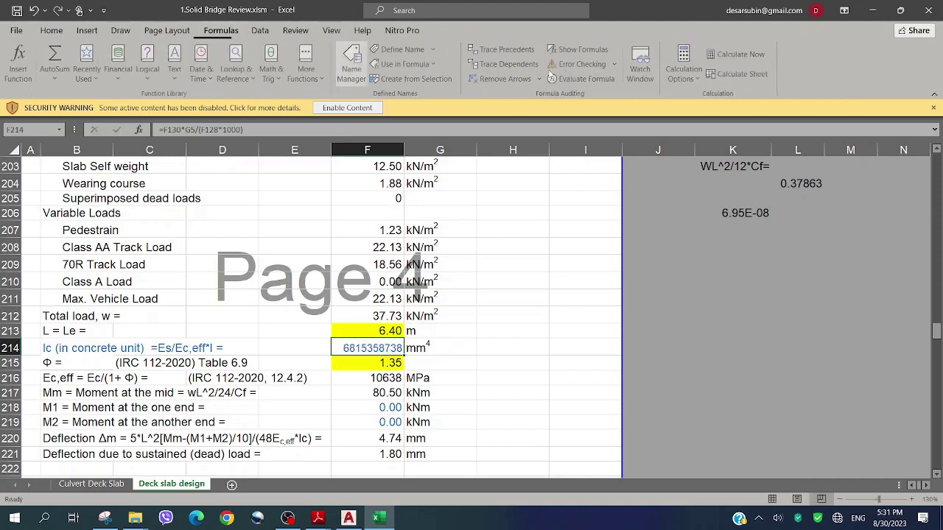
left_click(509, 49)
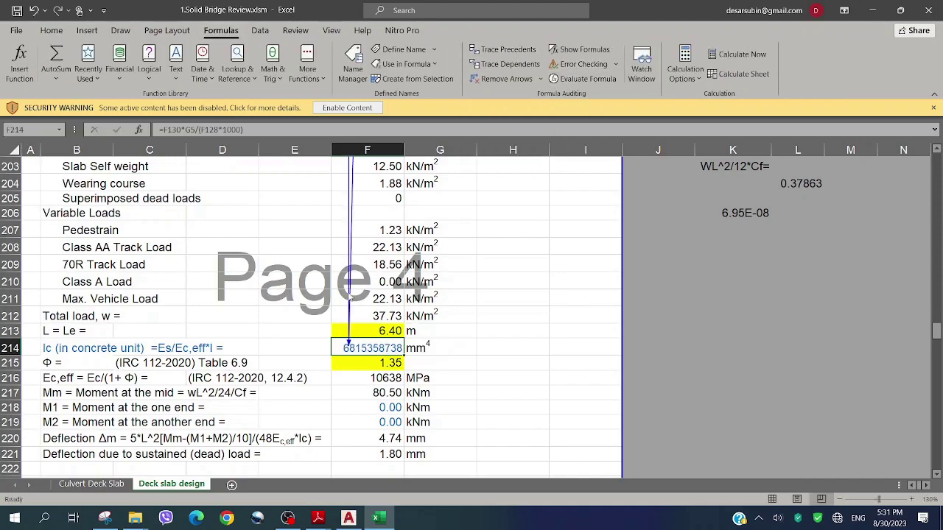
scroll(365, 279, "up", 5)
scroll(365, 279, "up", 20)
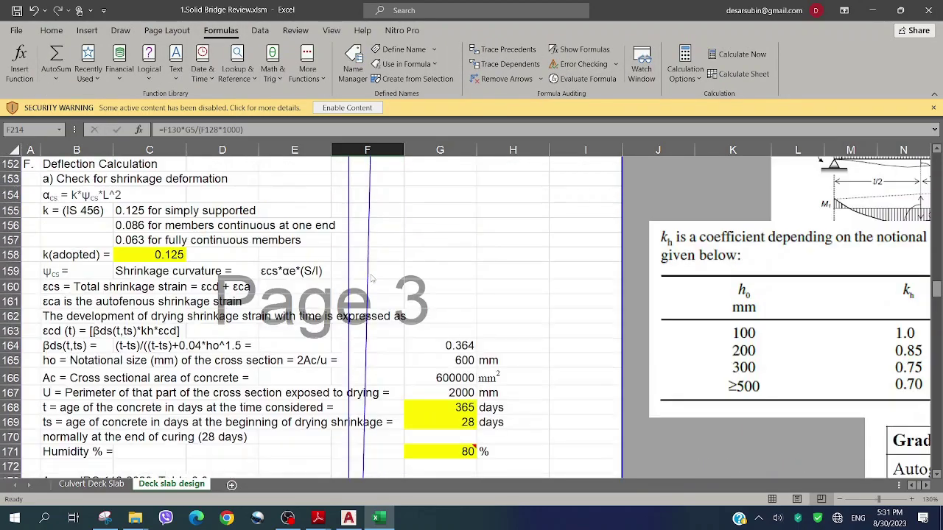
scroll(372, 277, "up", 1)
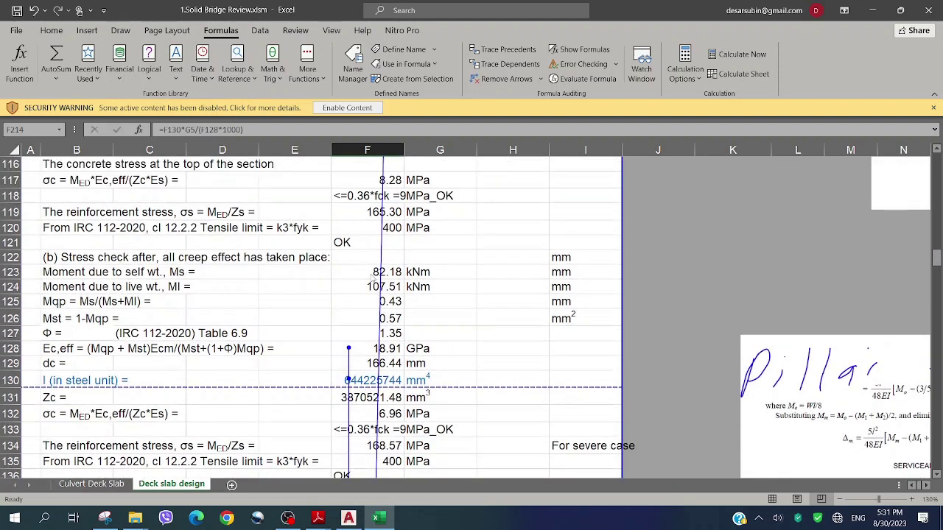
left_click(358, 377)
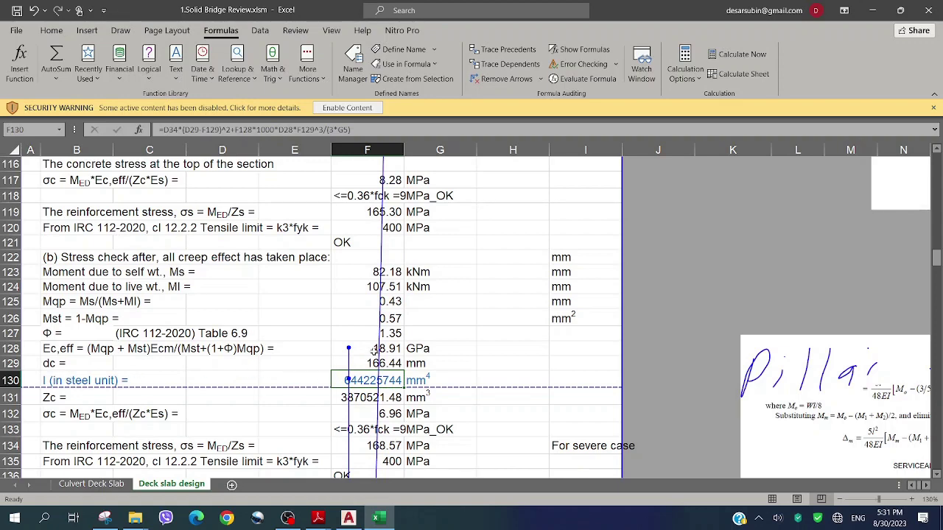
scroll(375, 346, "down", 4)
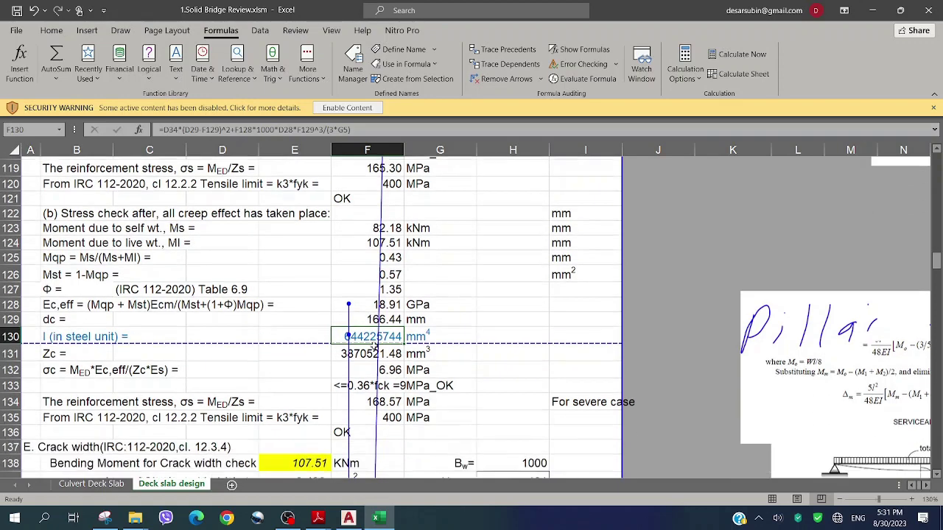
scroll(375, 346, "down", 20)
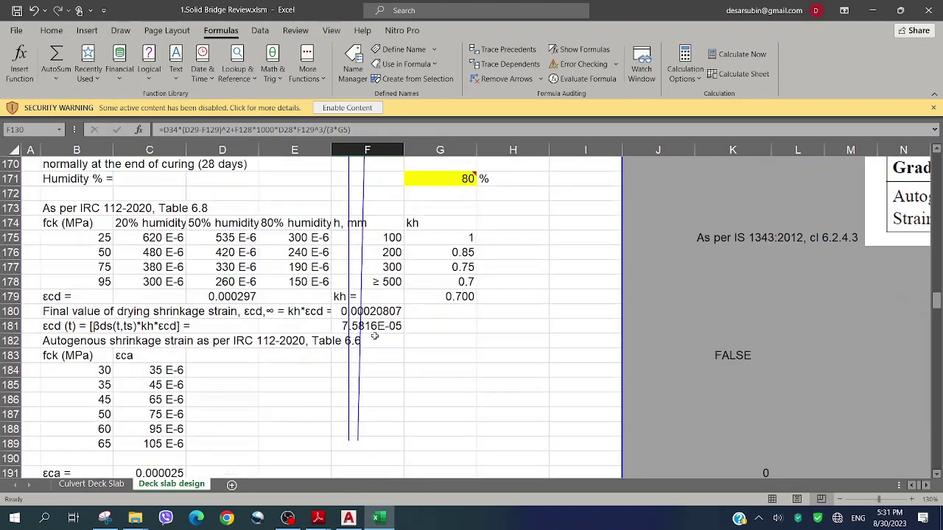
scroll(375, 337, "down", 5)
scroll(375, 337, "up", 1)
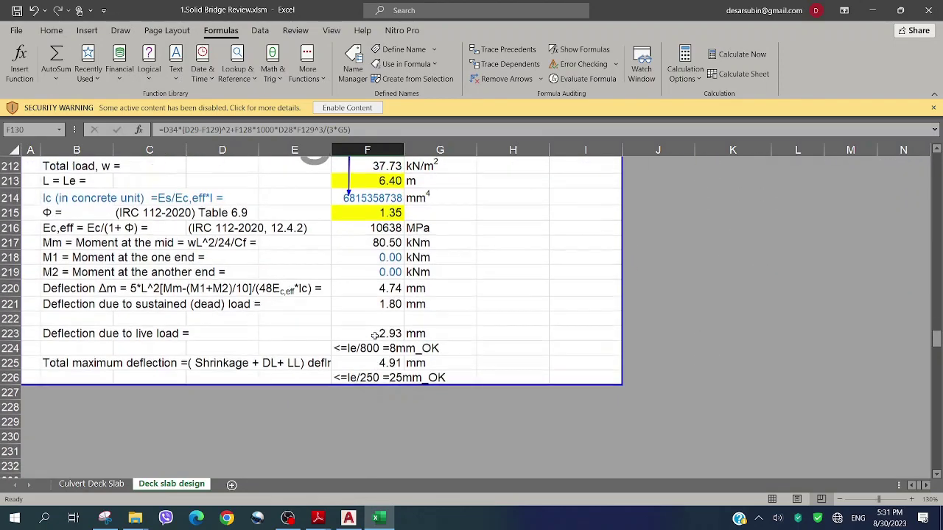
left_click(507, 78)
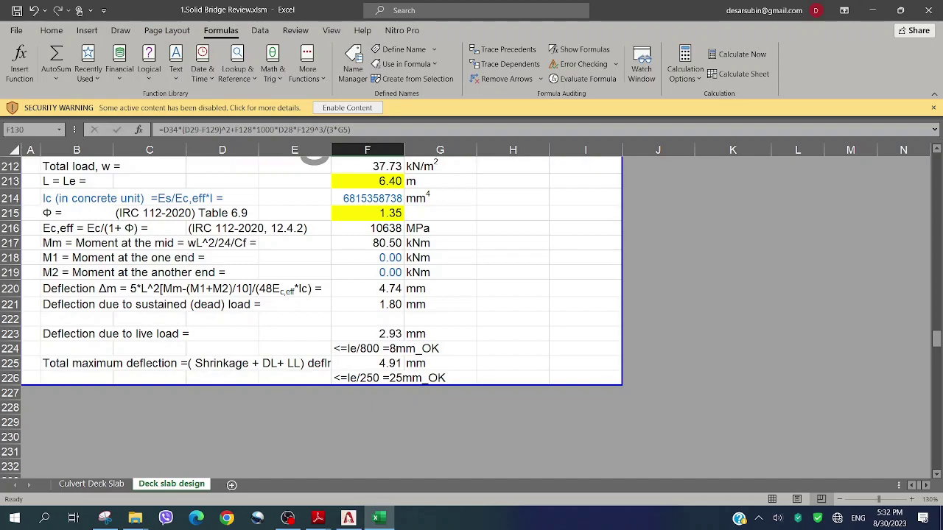
Bring up the AutoCAD 2018 drawing and zoom onto the deck slab L-Section and X-Section reinforcement details
left_click(349, 517)
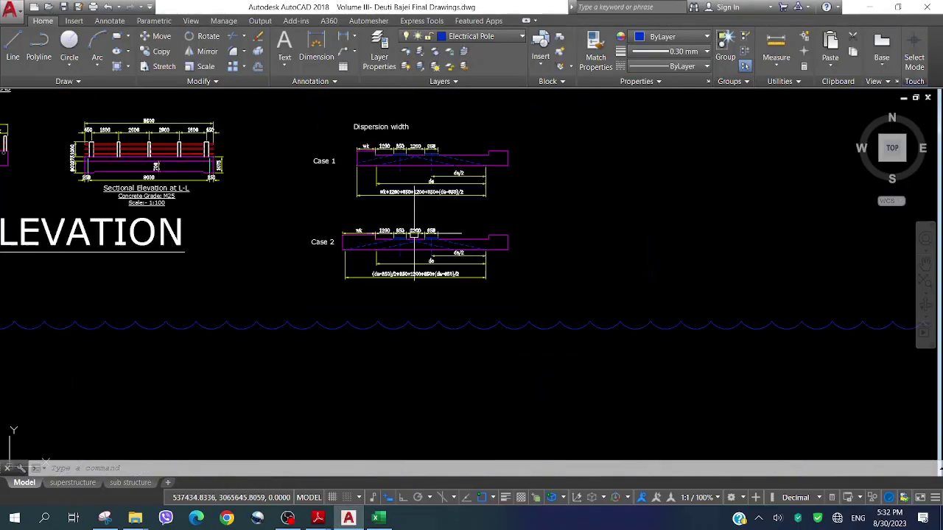
scroll(415, 234, "down", 5)
scroll(520, 155, "up", 3)
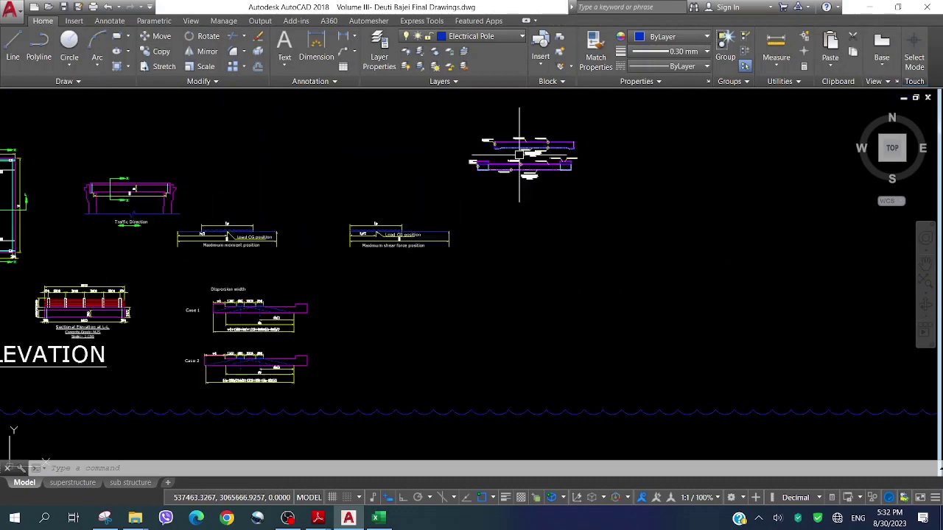
scroll(519, 154, "up", 5)
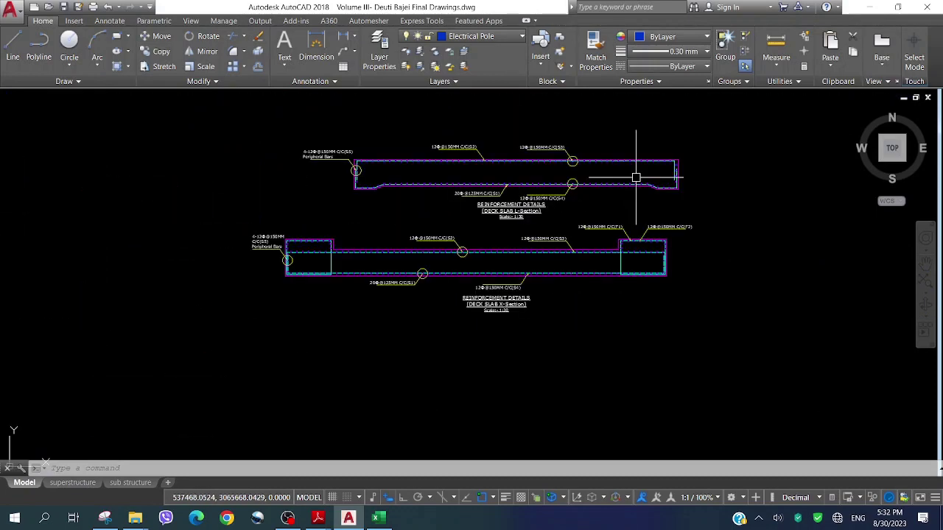
scroll(647, 145, "up", 2)
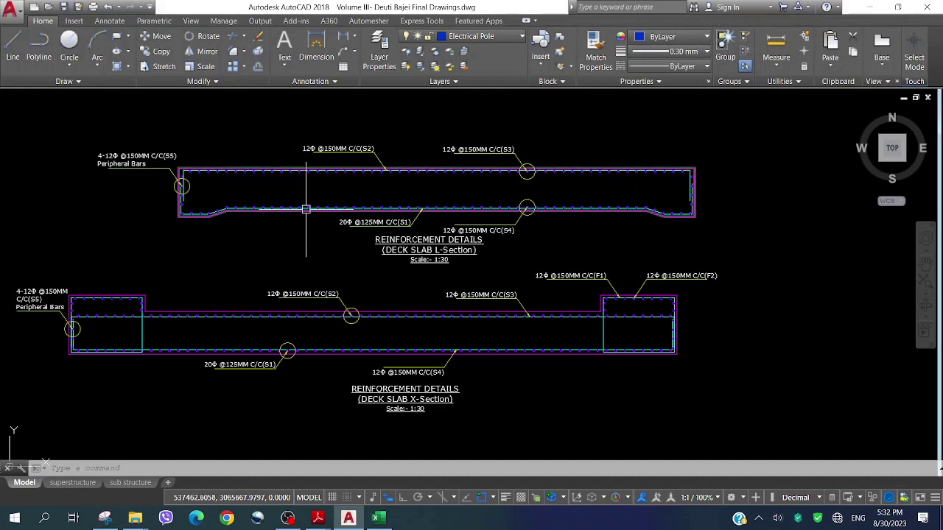
scroll(368, 210, "up", 2)
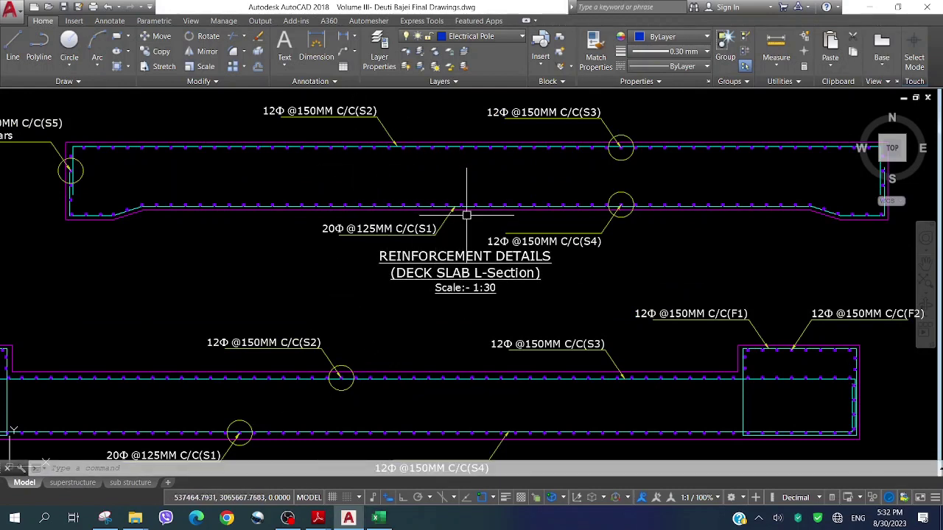
scroll(460, 221, "down", 2)
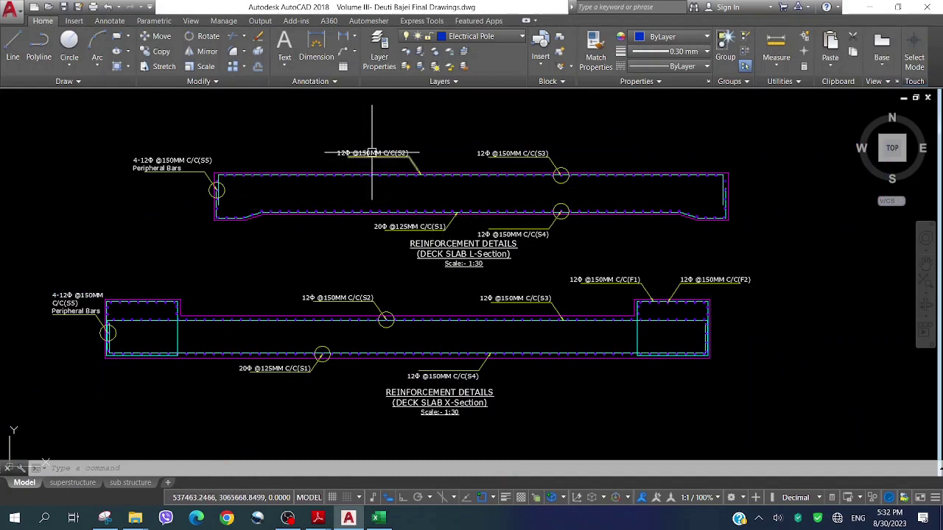
scroll(376, 153, "up", 2)
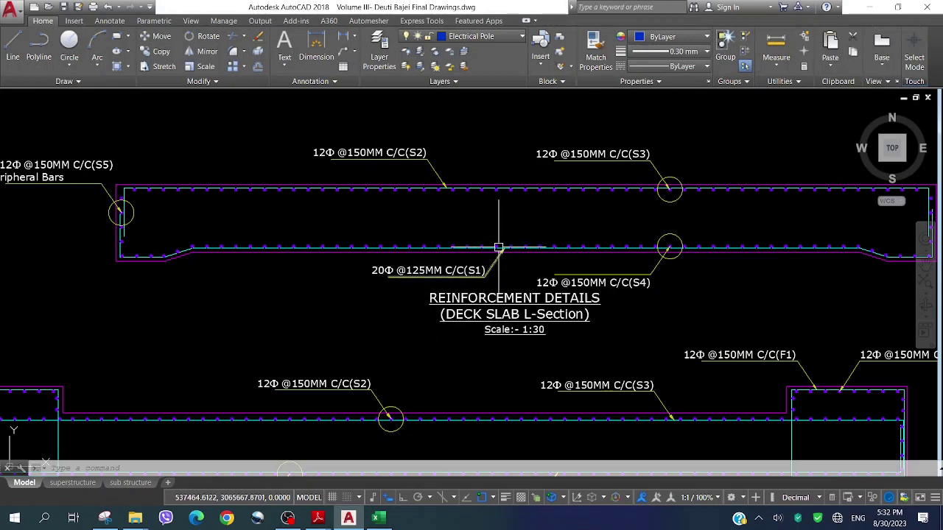
Check the Excel deck slab main rebar result of 25 mm bars at 142.00 mm spacing, then return to AutoCAD
left_click(379, 518)
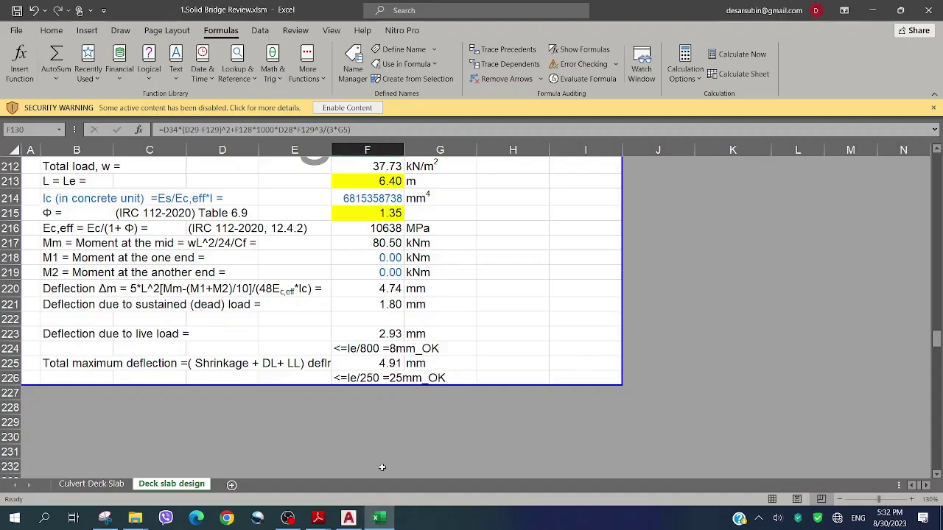
left_click(323, 291)
scroll(437, 259, "up", 20)
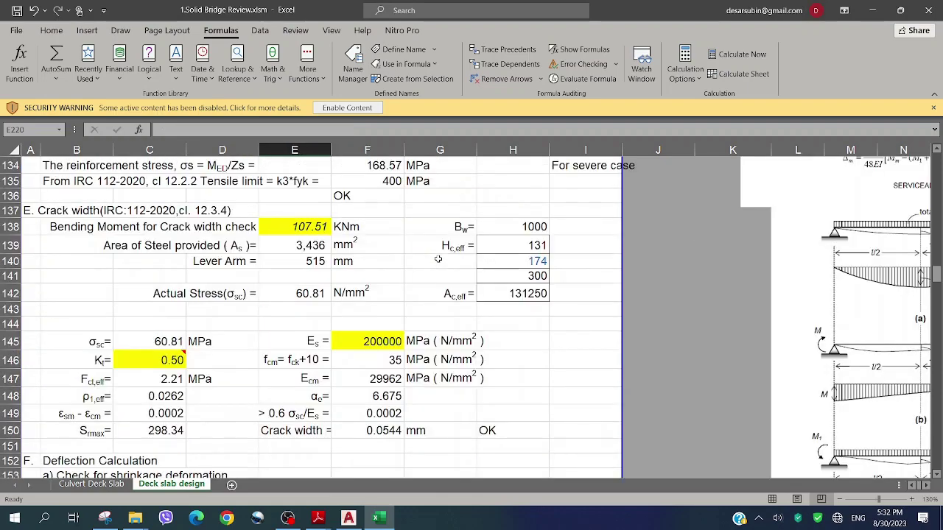
scroll(438, 259, "up", 20)
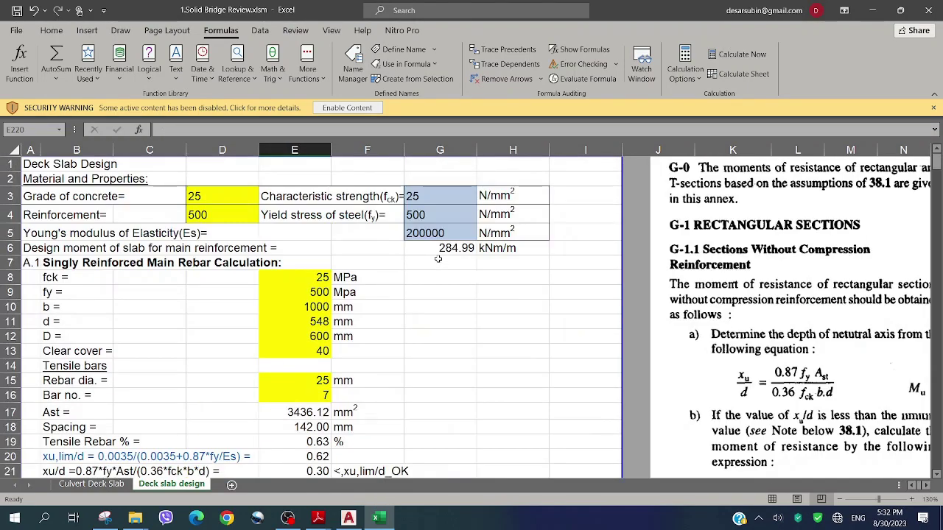
scroll(438, 259, "down", 3)
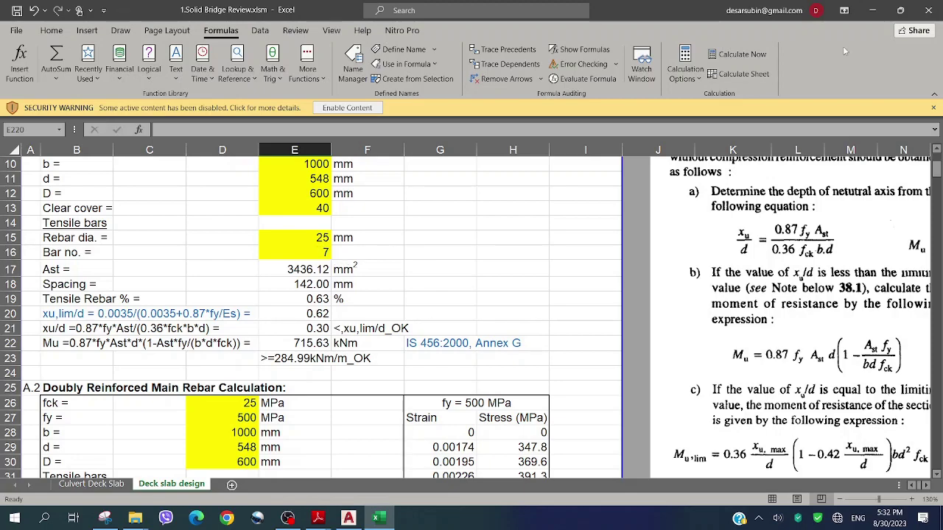
left_click(872, 10)
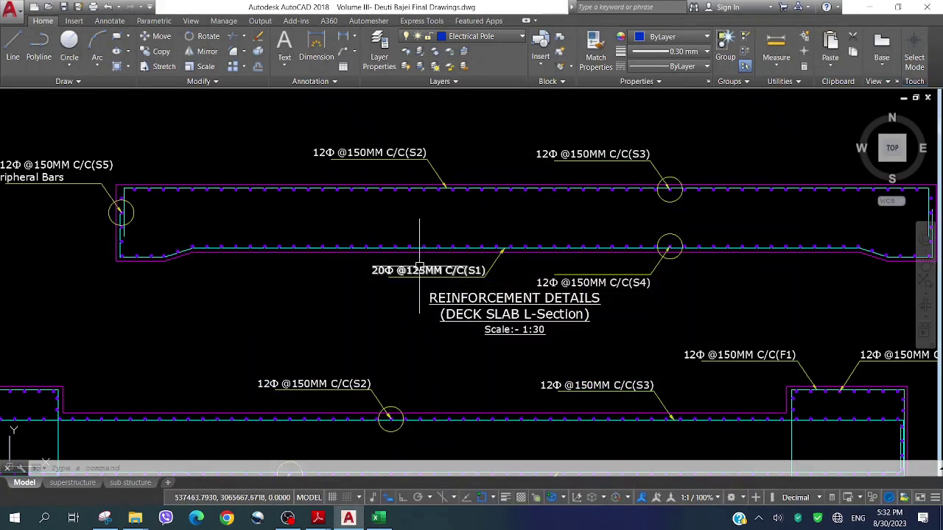
scroll(419, 270, "up", 2)
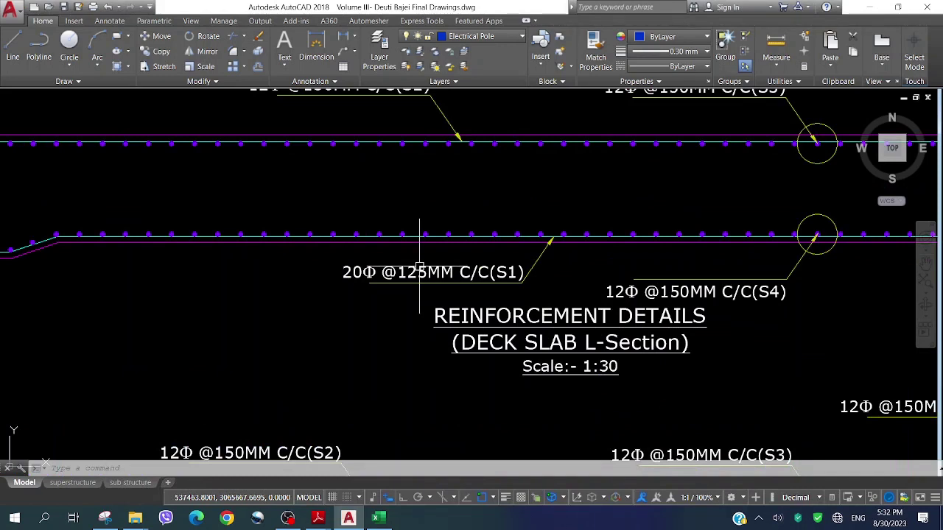
type("ed")
key("Return")
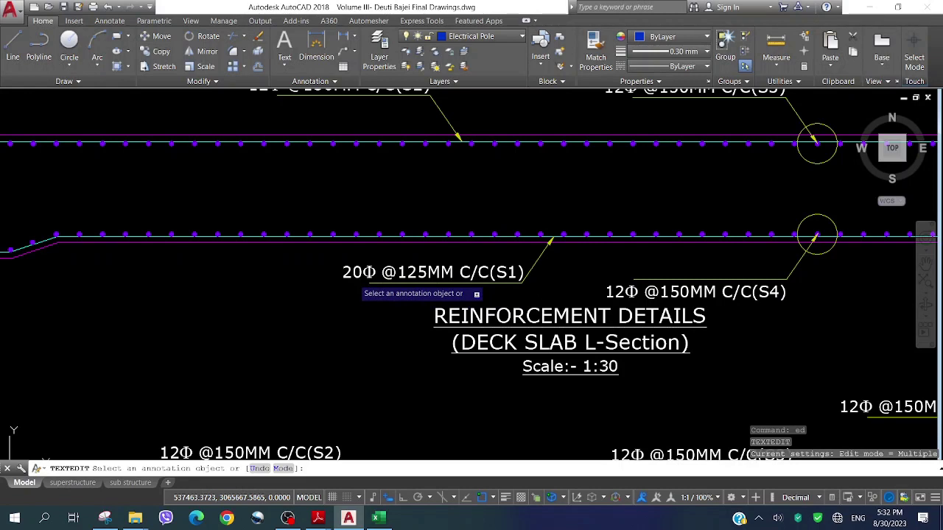
left_click(369, 274)
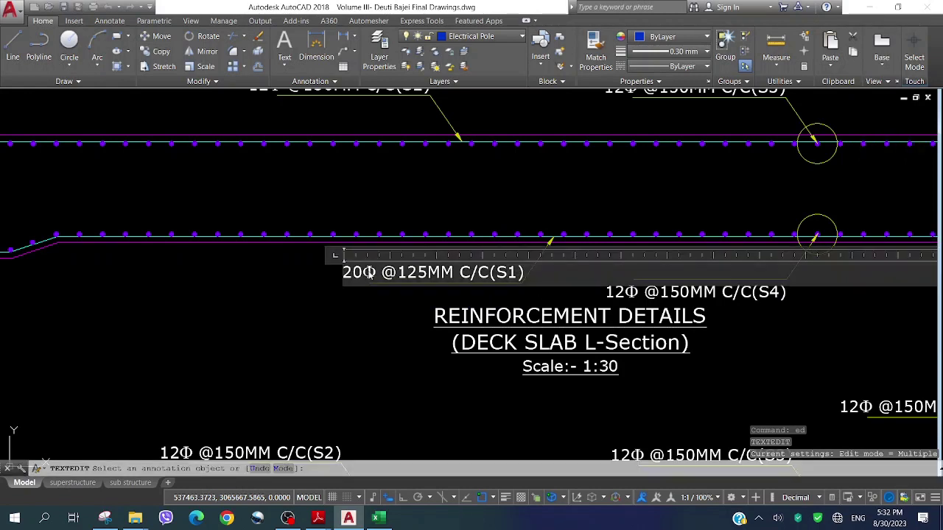
left_click_drag(354, 272, 363, 273)
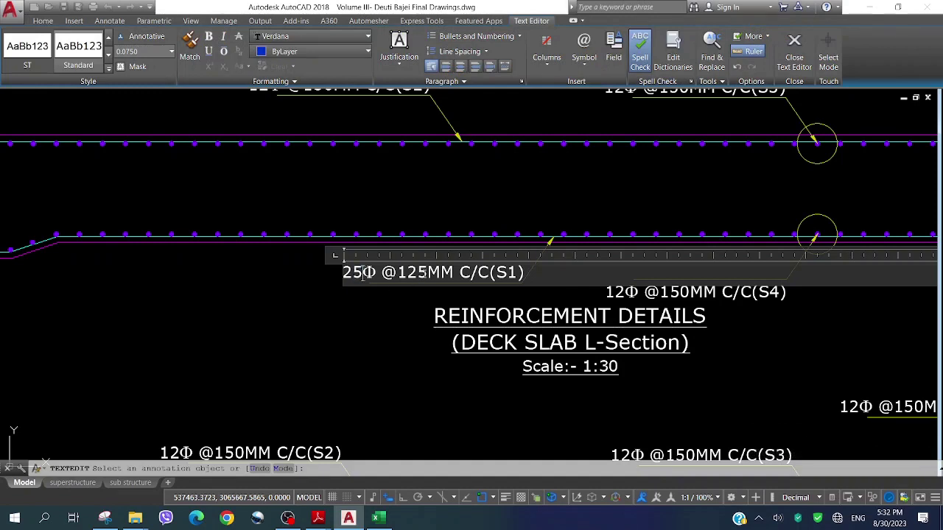
type("3")
left_click(460, 294)
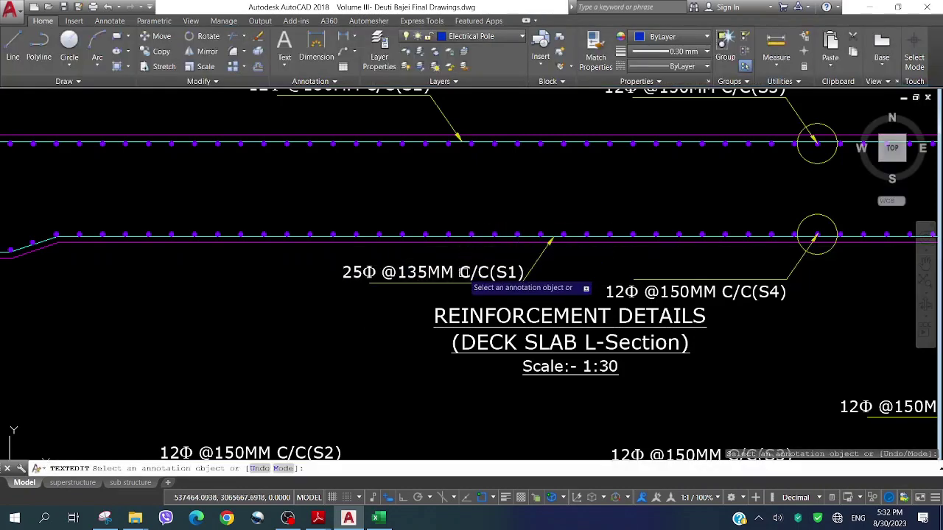
scroll(464, 273, "down", 2)
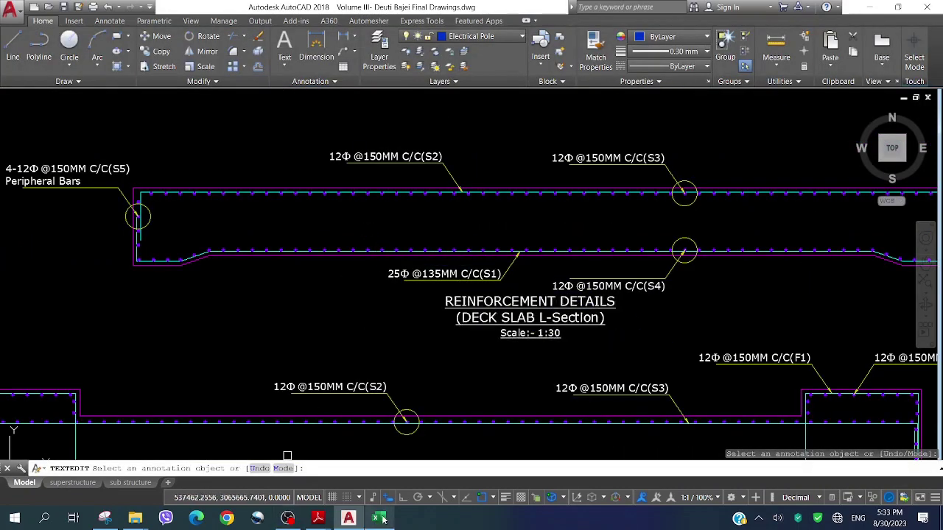
mouse_move(386, 521)
left_click(382, 479)
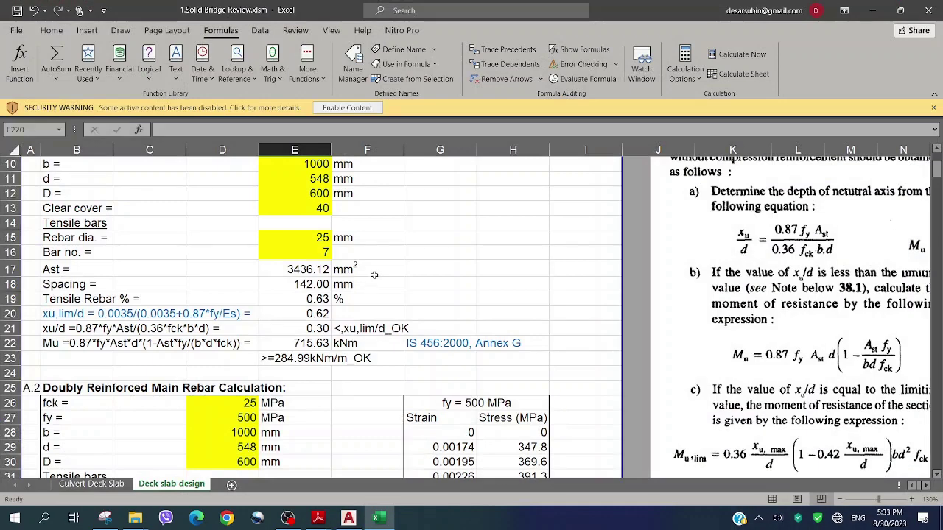
scroll(396, 263, "down", 14)
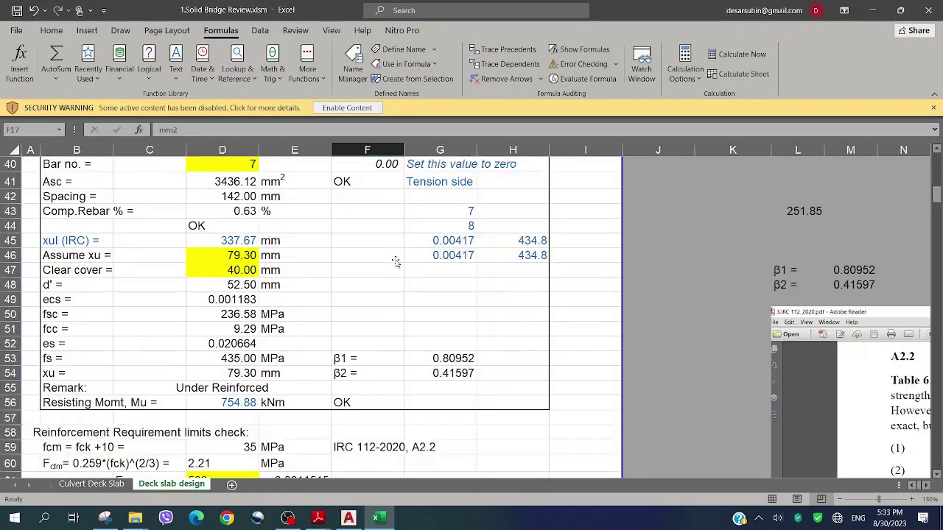
scroll(397, 263, "down", 4)
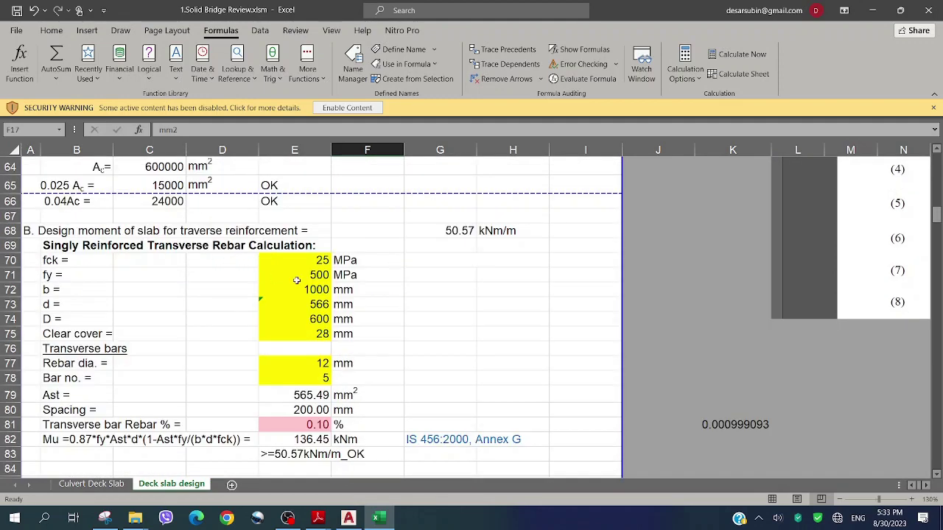
scroll(296, 280, "down", 1)
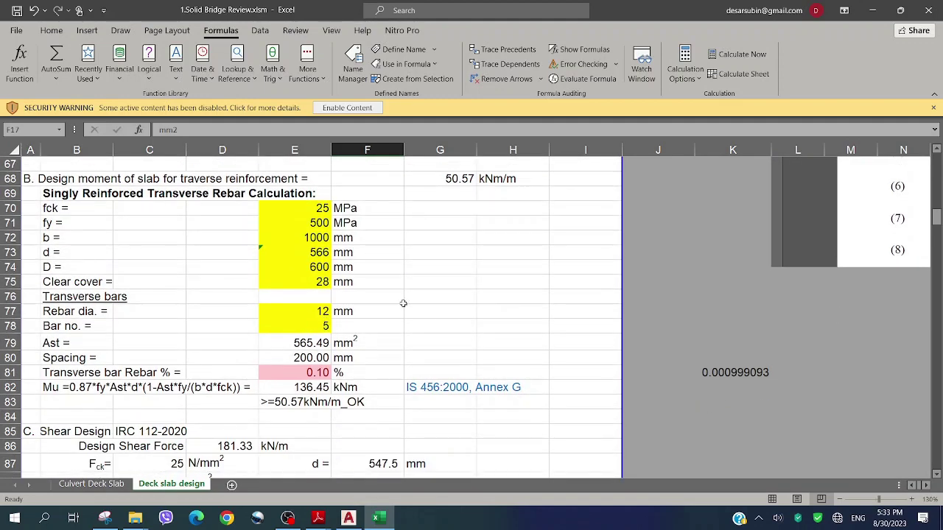
left_click(872, 10)
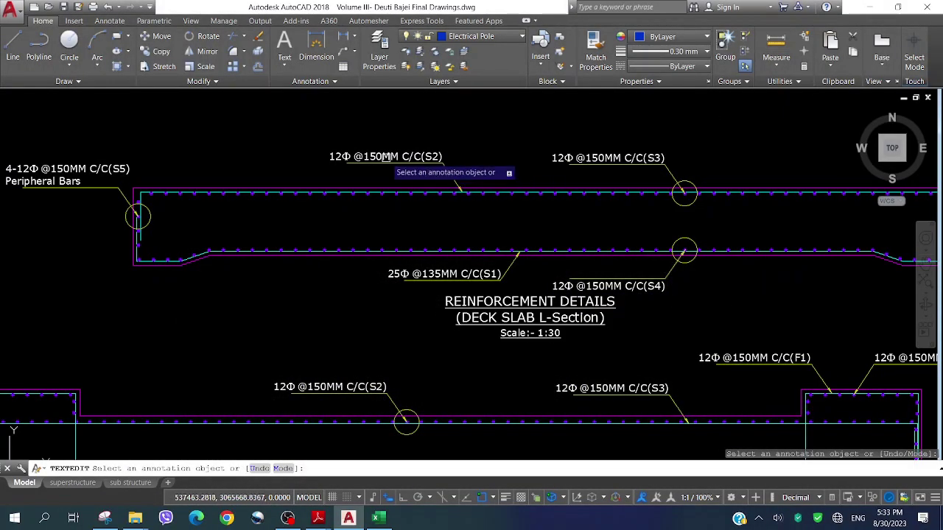
Change the S4 bar label spacing from 150 to 200MM
scroll(595, 287, "up", 2)
left_click(604, 293)
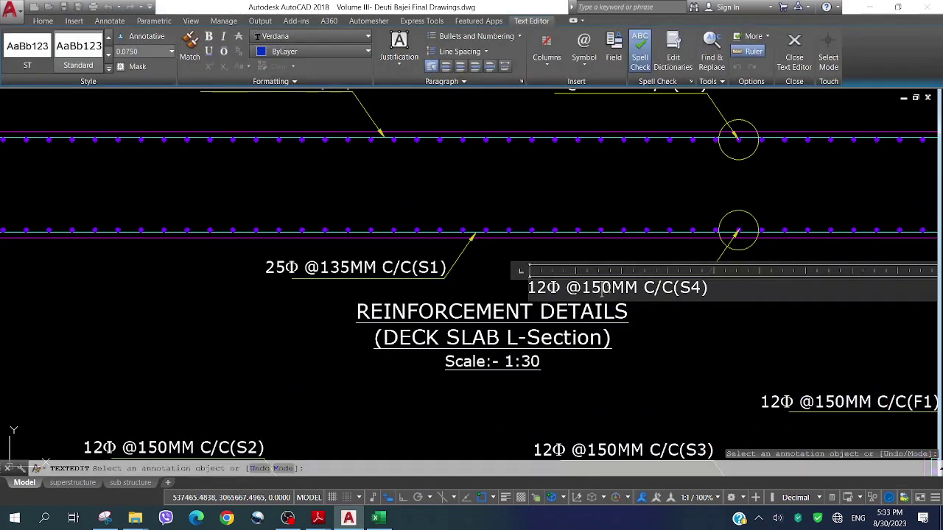
key("BackSpace")
key("BackSpace")
key("BackSpace")
type("200")
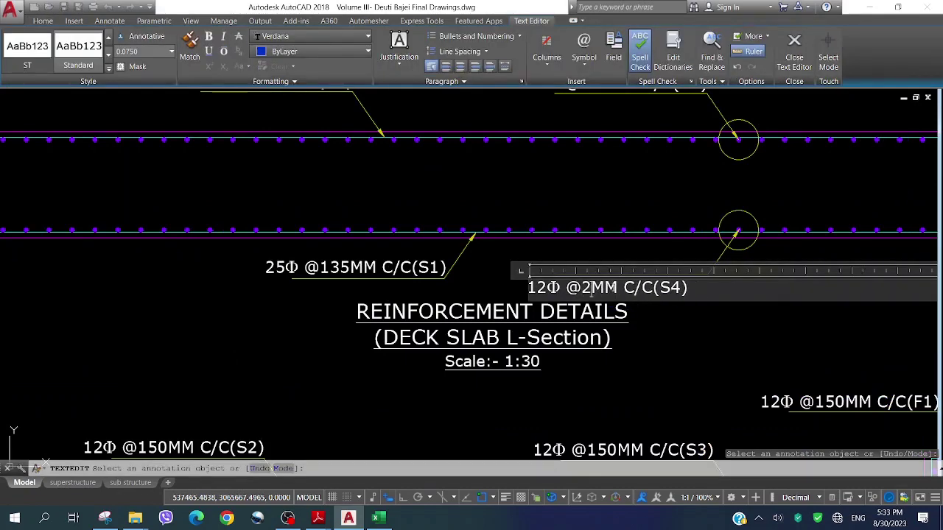
left_click(707, 318)
scroll(478, 342, "down", 2)
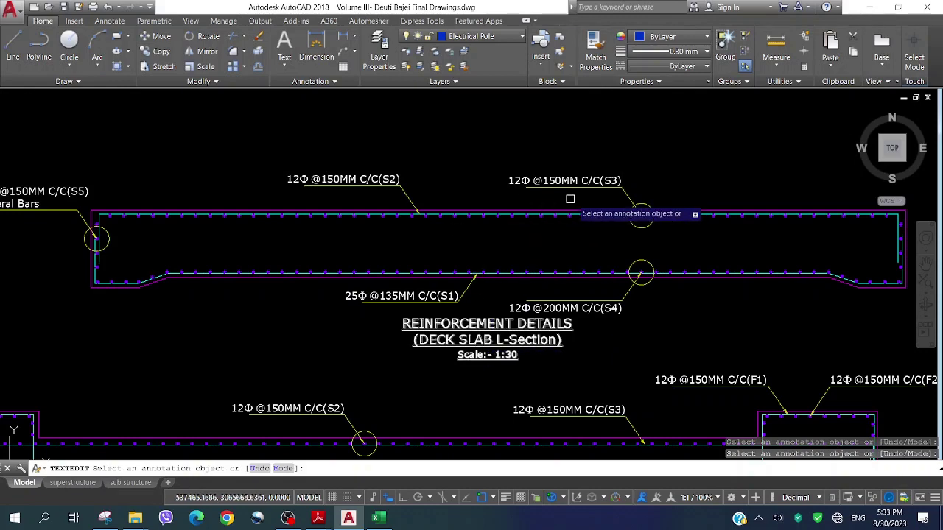
Change the S3 top-bar label spacing from 150 to 200MM
scroll(554, 184, "up", 2)
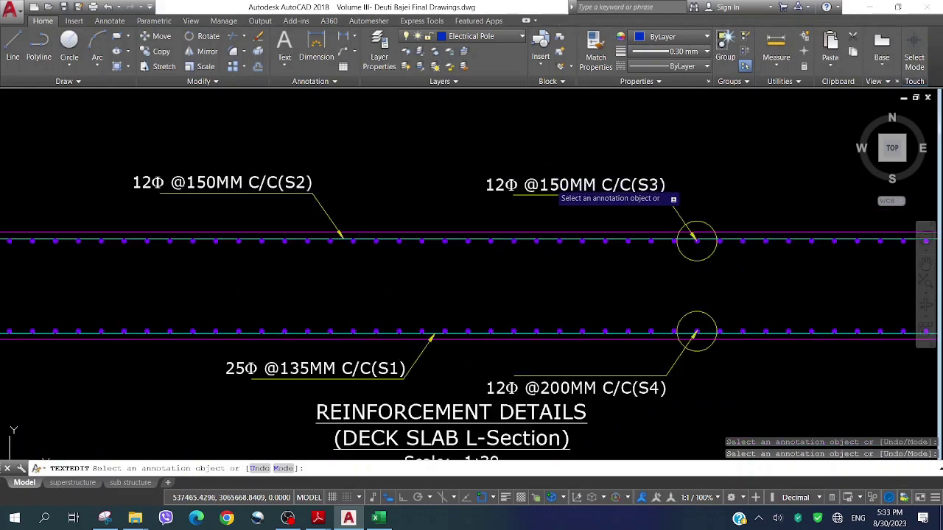
left_click(584, 186)
key("BackSpace")
key("BackSpace")
key("BackSpace")
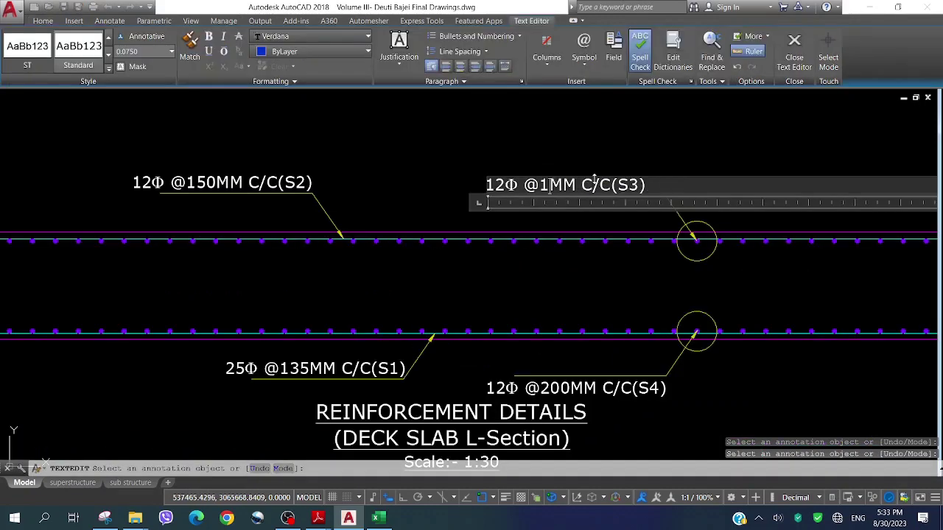
type("200")
left_click(509, 173)
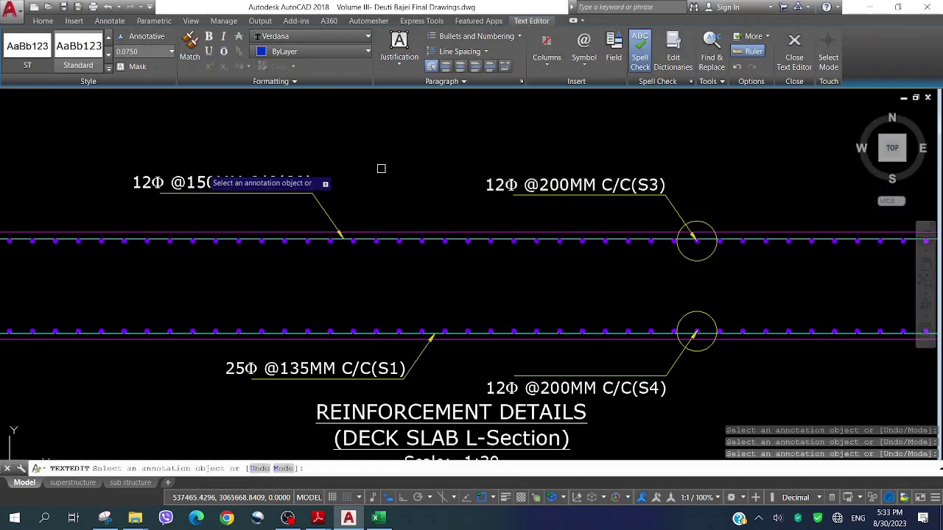
left_click(214, 184)
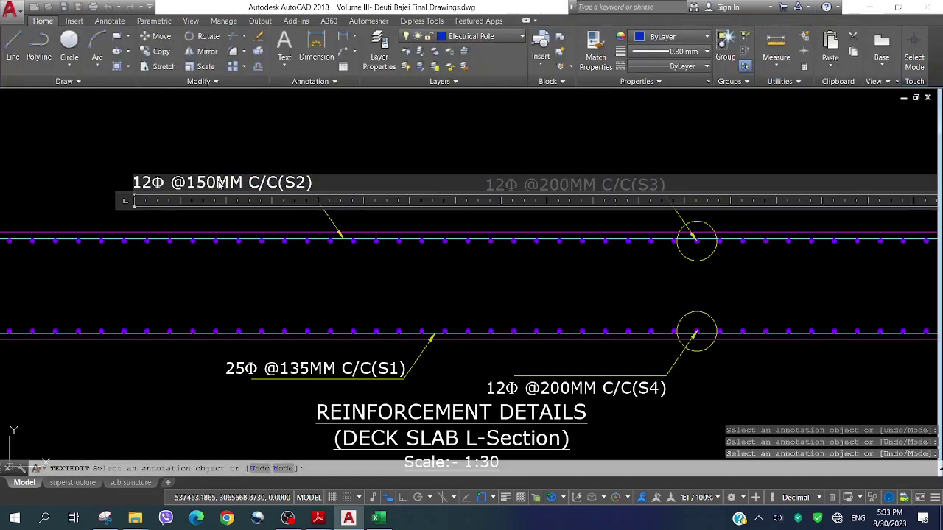
key("BackSpace")
key("BackSpace")
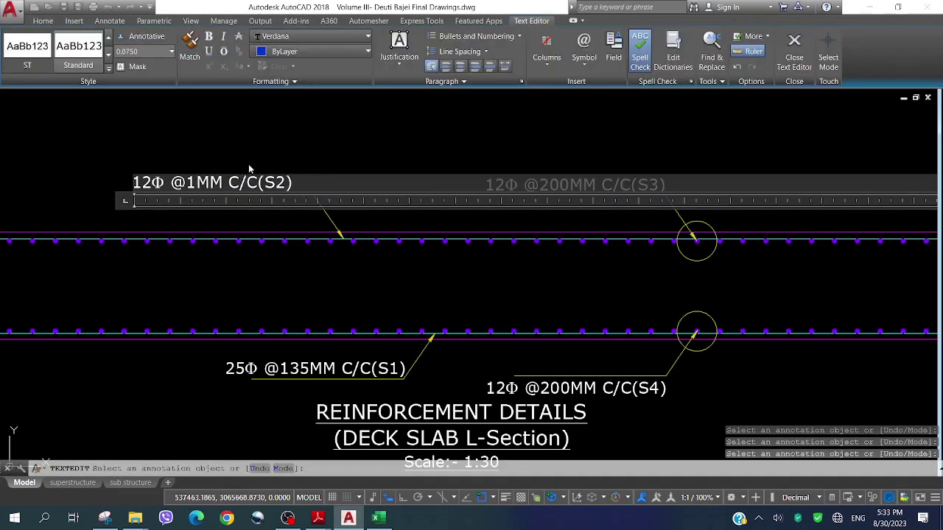
key("BackSpace")
type("200")
left_click(298, 158)
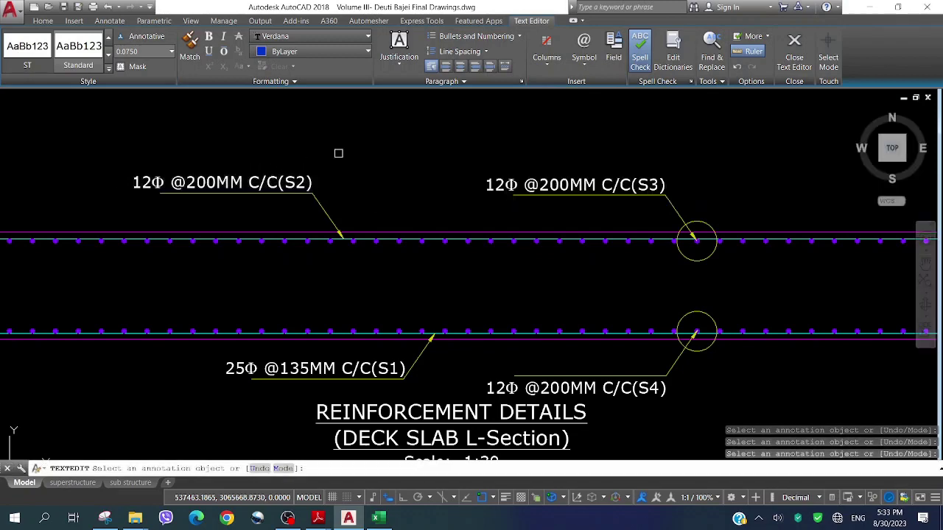
scroll(543, 263, "down", 4)
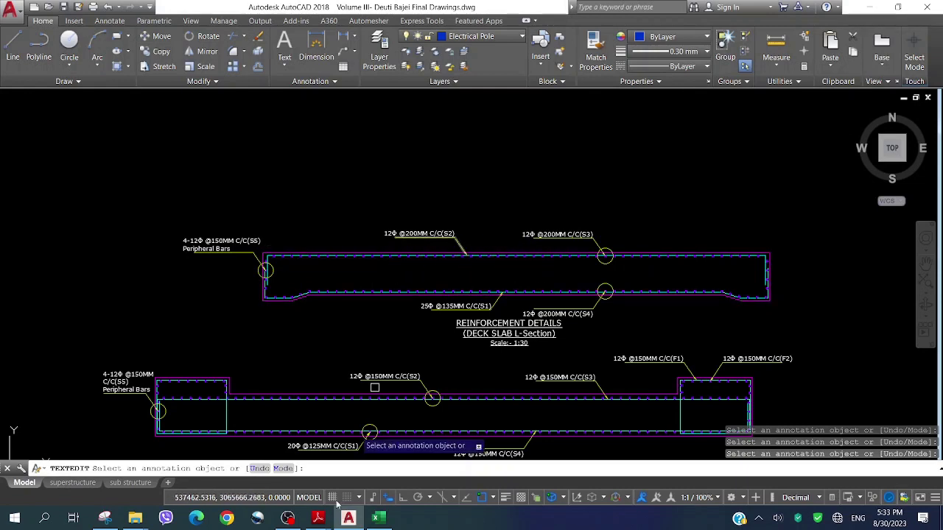
Enter 12 mm diameter in D39 and 5 bars in D40 for the compressive bars, giving Asc 565.49 mm²
key("alt+Tab")
left_click(297, 310)
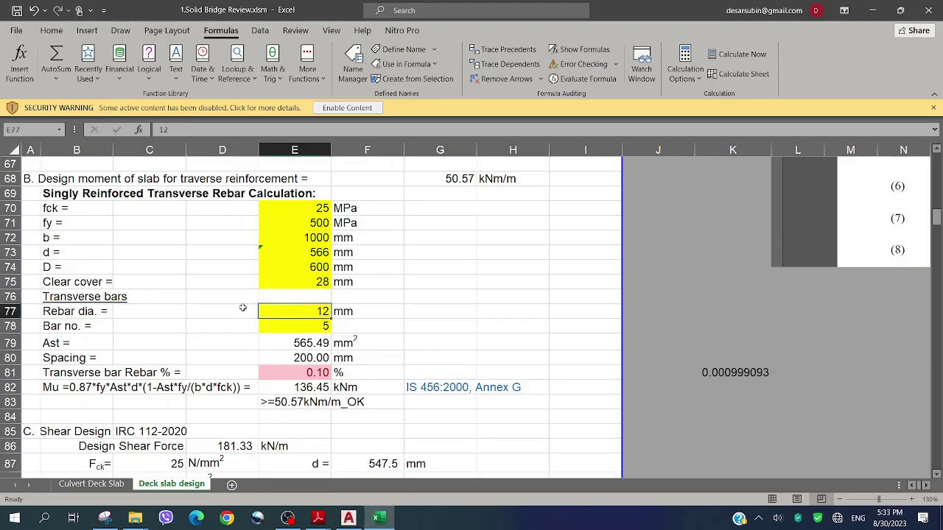
scroll(298, 306, "down", 1)
scroll(300, 298, "up", 12)
scroll(300, 298, "up", 1)
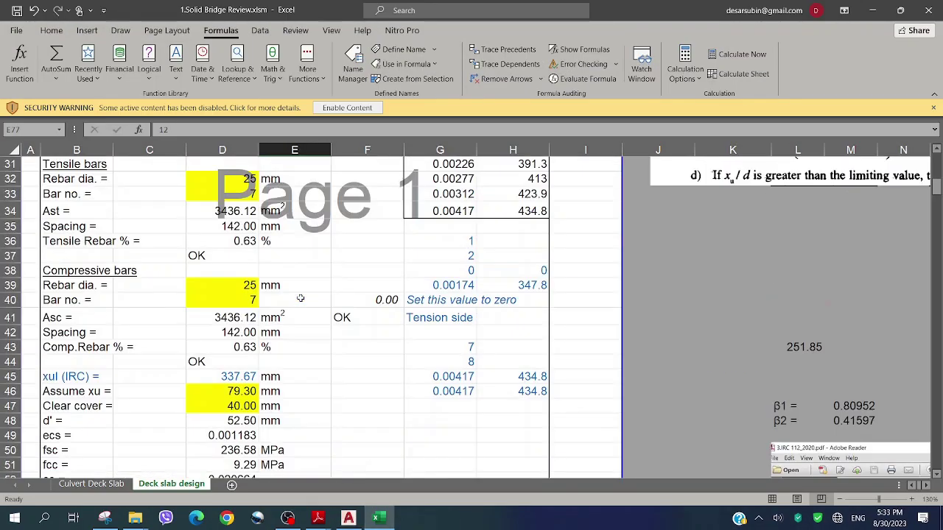
left_click(250, 287)
type("12")
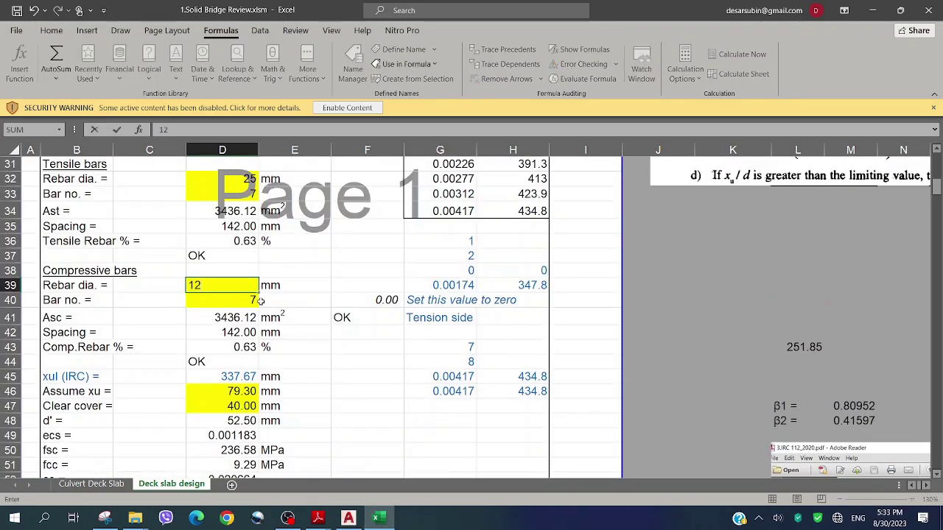
key("Return")
type("5")
left_click(414, 272)
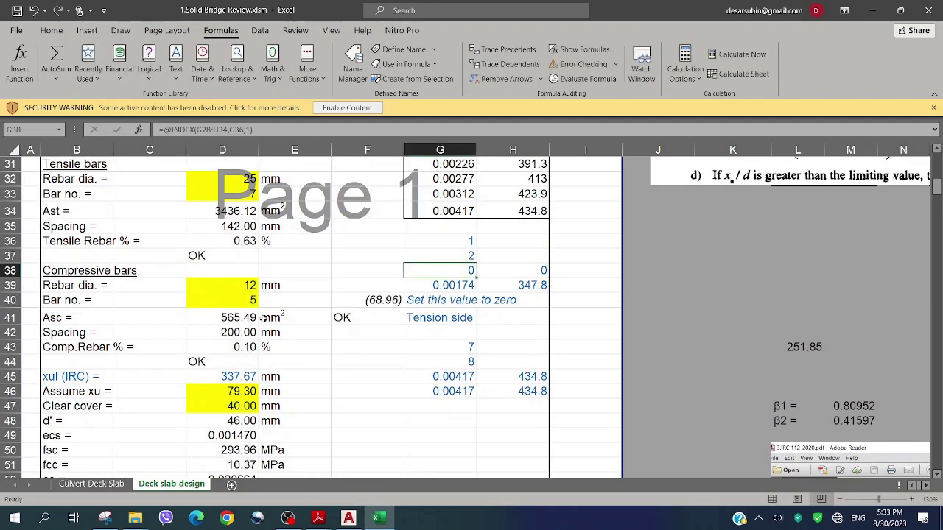
left_click(377, 305)
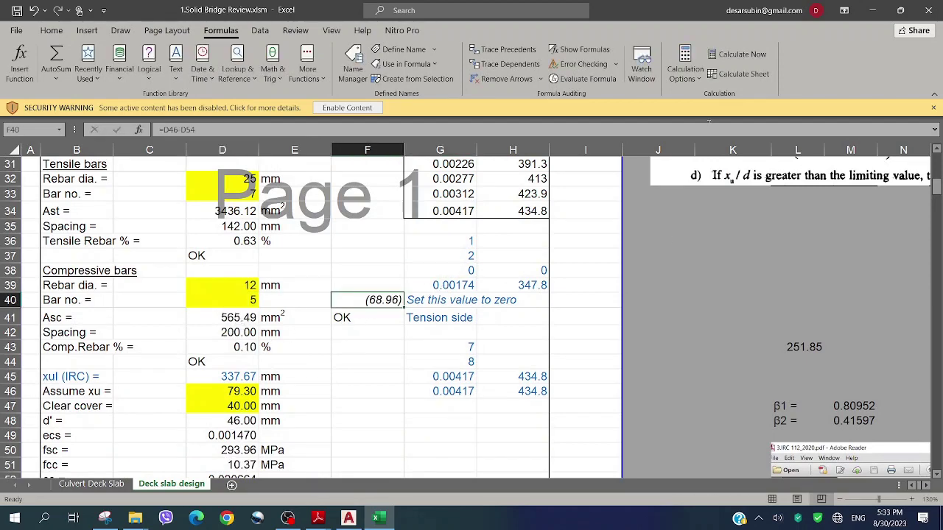
Goal Seek F40 to 0 by changing the assumed xu in D46, which becomes 141.91
left_click(259, 31)
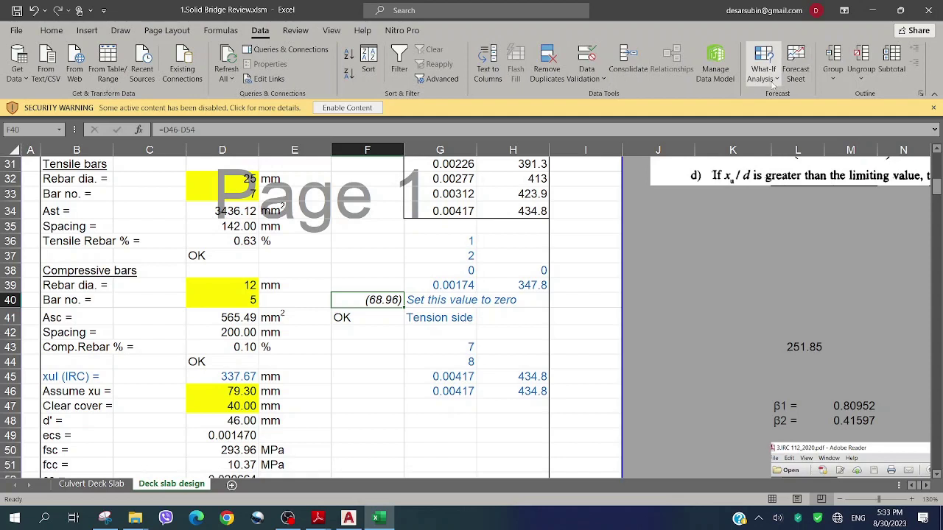
left_click(763, 74)
left_click(777, 111)
left_click(795, 141)
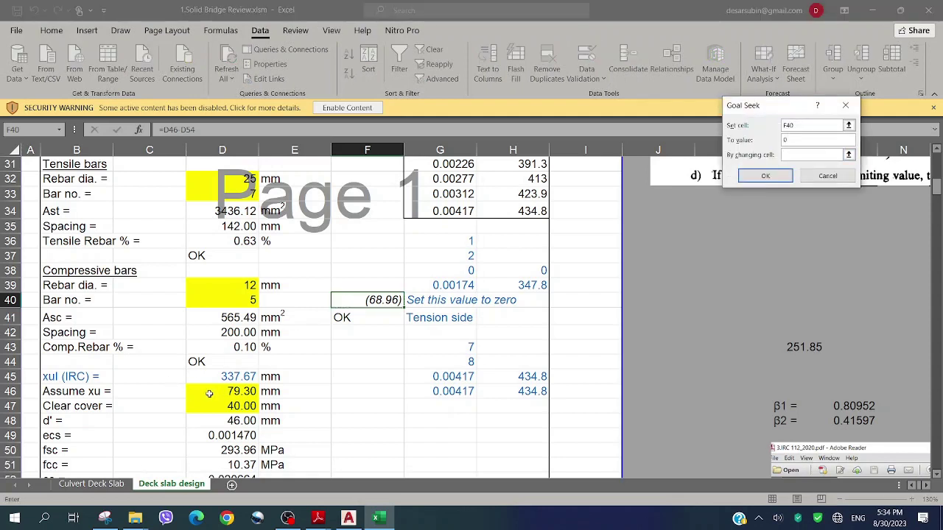
left_click(766, 175)
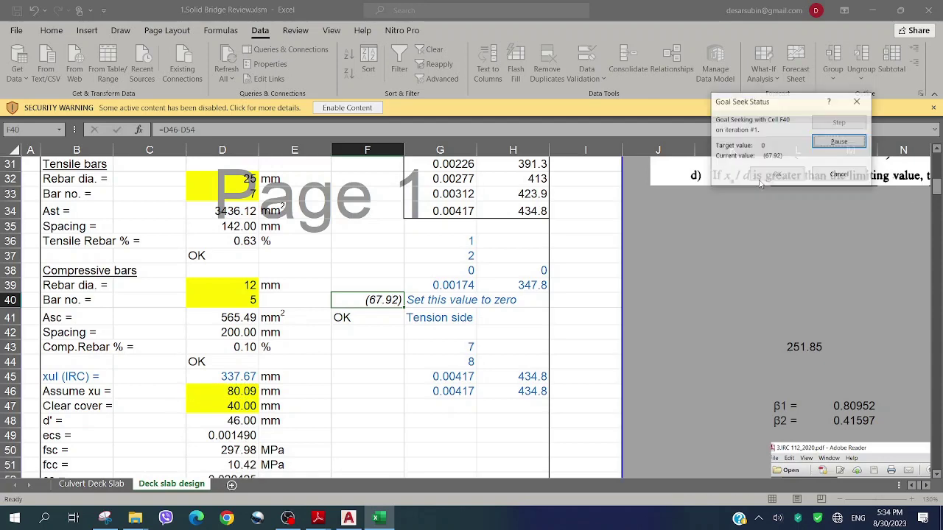
left_click(795, 179)
Review the updated design sheet and return to the AutoCAD reinforcement drawing
left_click(350, 270)
scroll(395, 282, "down", 4)
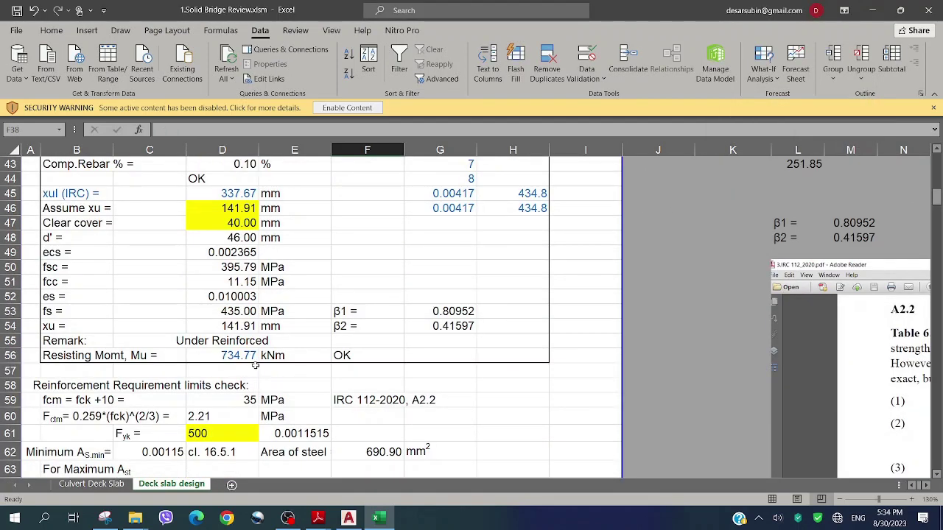
scroll(255, 365, "up", 8)
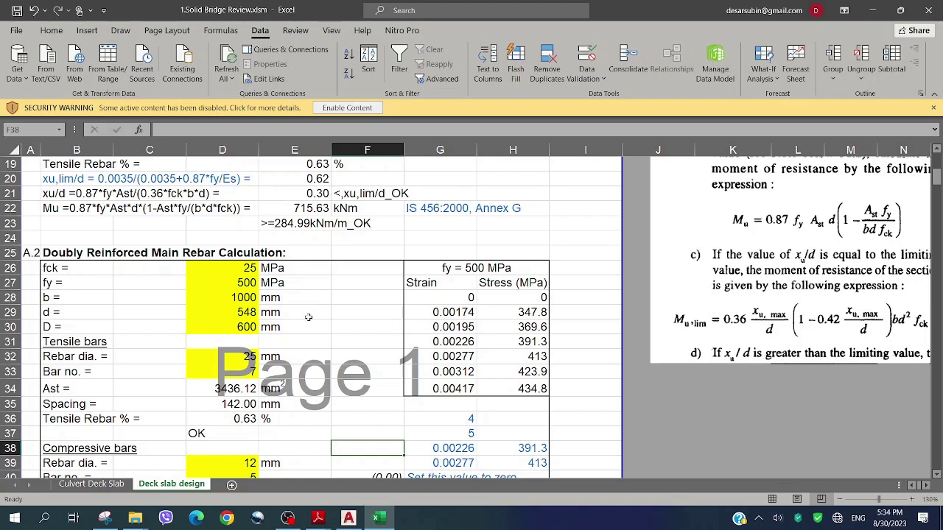
scroll(304, 317, "down", 5)
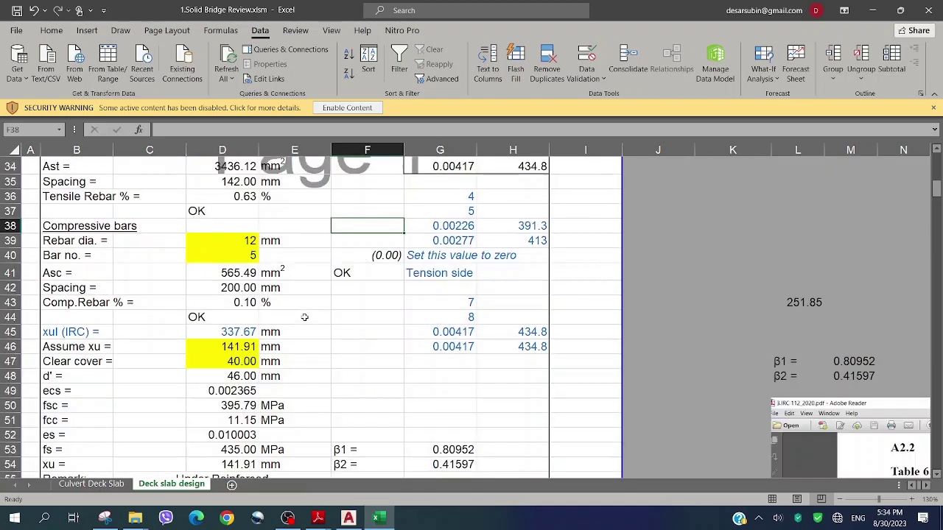
left_click(349, 518)
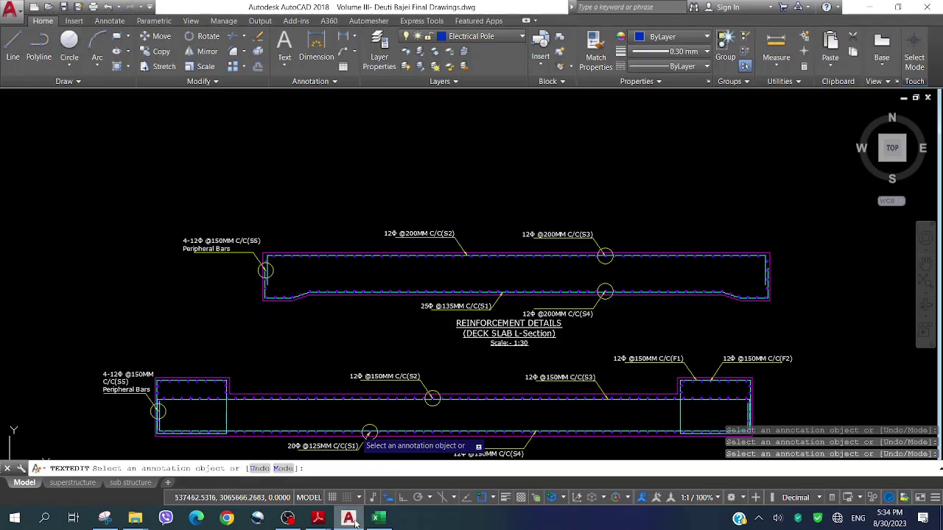
scroll(417, 221, "down", 2)
scroll(406, 269, "up", 5)
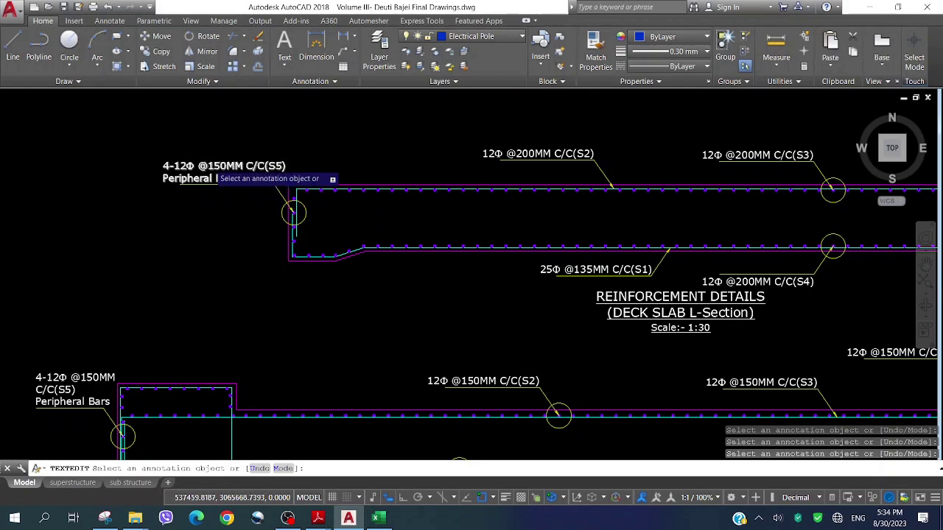
scroll(212, 169, "up", 2)
left_click(226, 167)
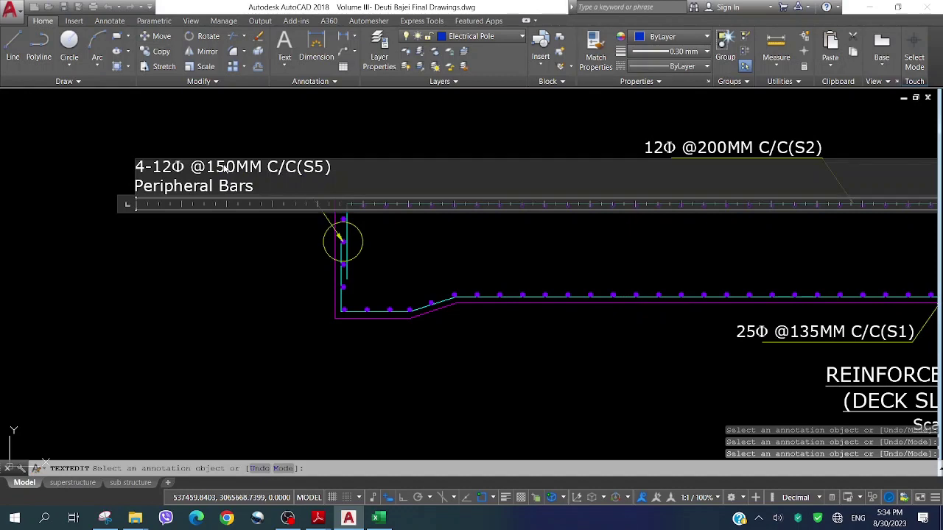
key("BackSpace")
key("BackSpace")
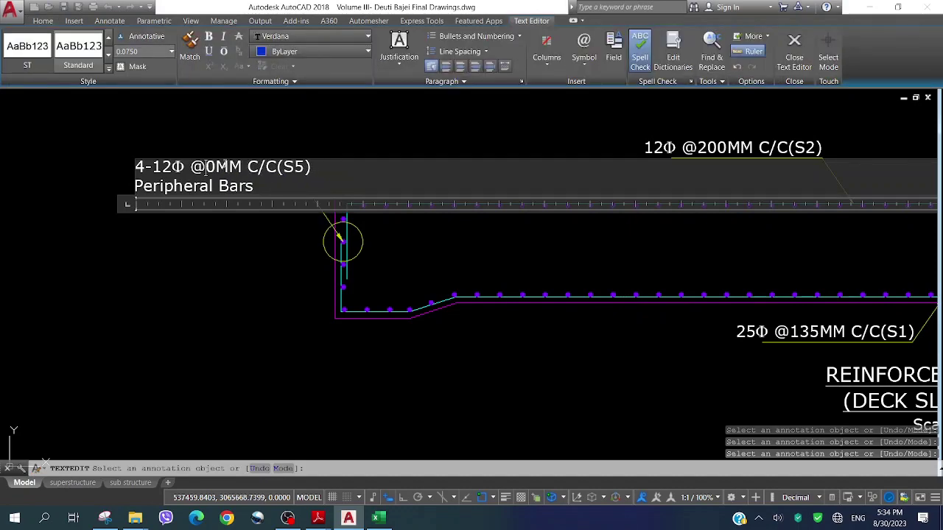
type("20")
left_click(160, 227)
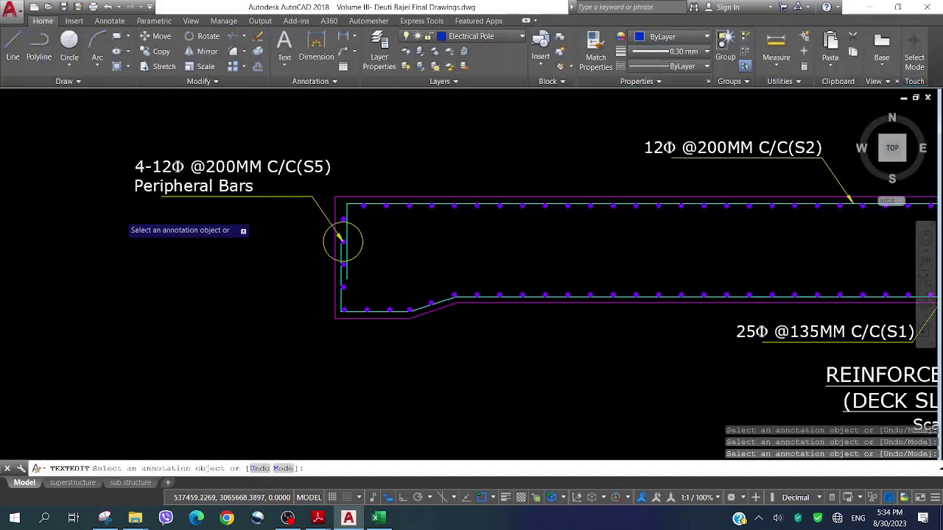
Zoom out to review the updated L-section labels, then go back to the Excel workbook
scroll(120, 218, "down", 6)
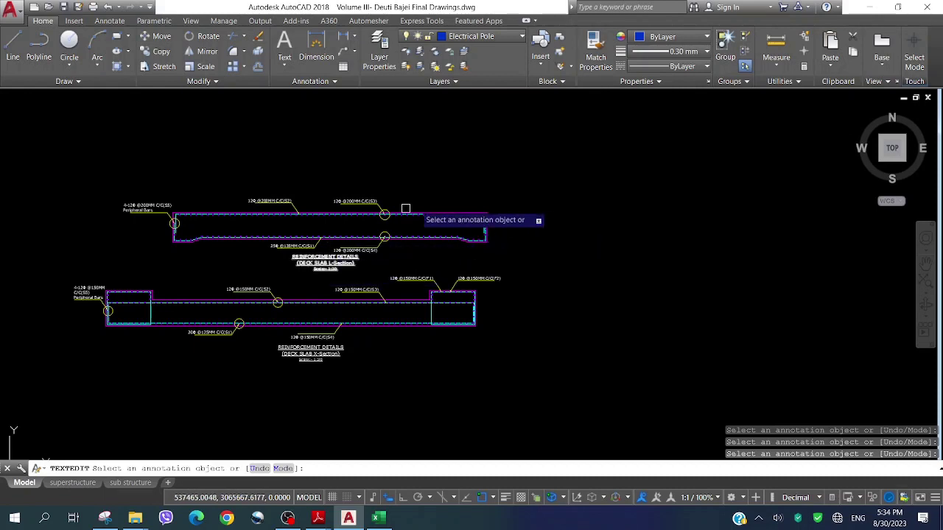
scroll(162, 335, "up", 2)
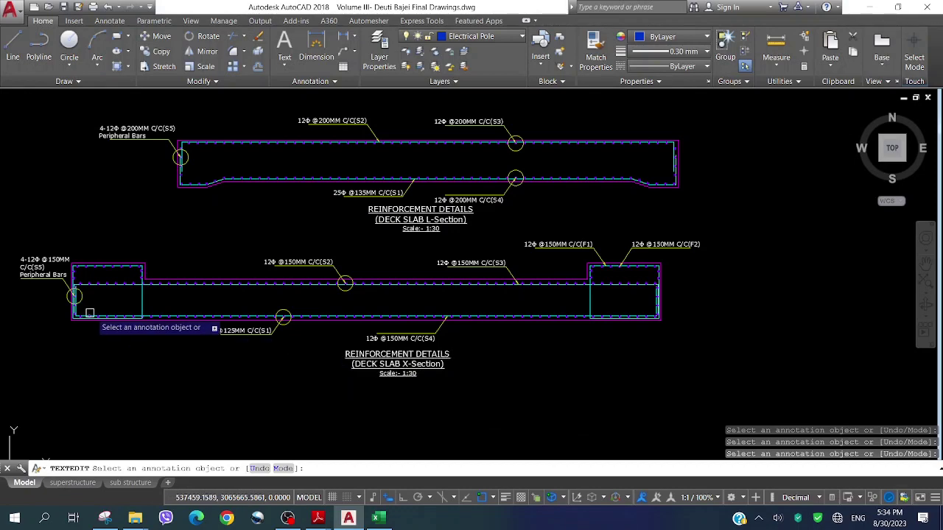
scroll(428, 185, "up", 2)
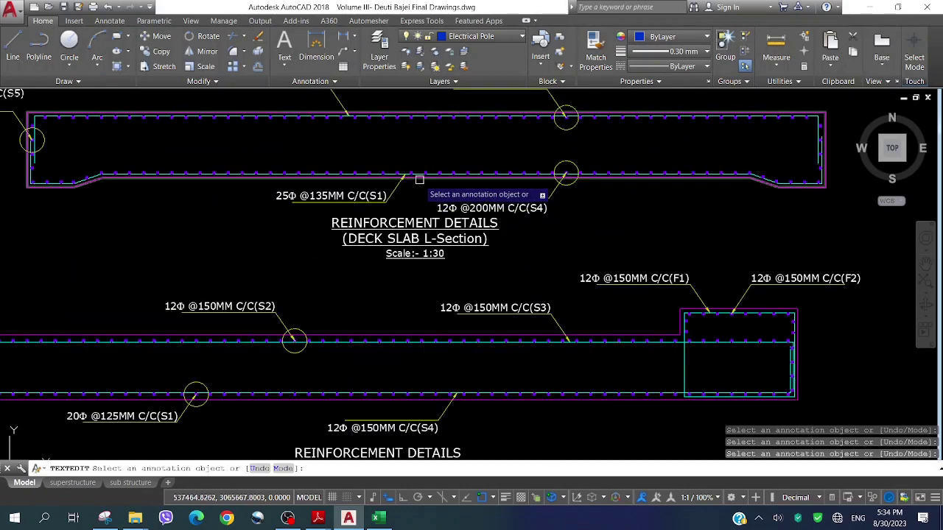
scroll(419, 179, "up", 2)
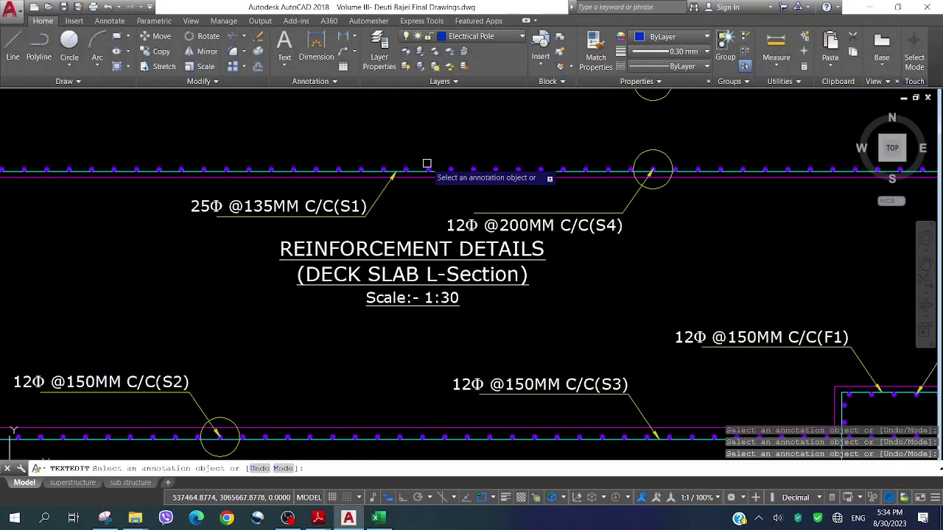
scroll(427, 163, "down", 2)
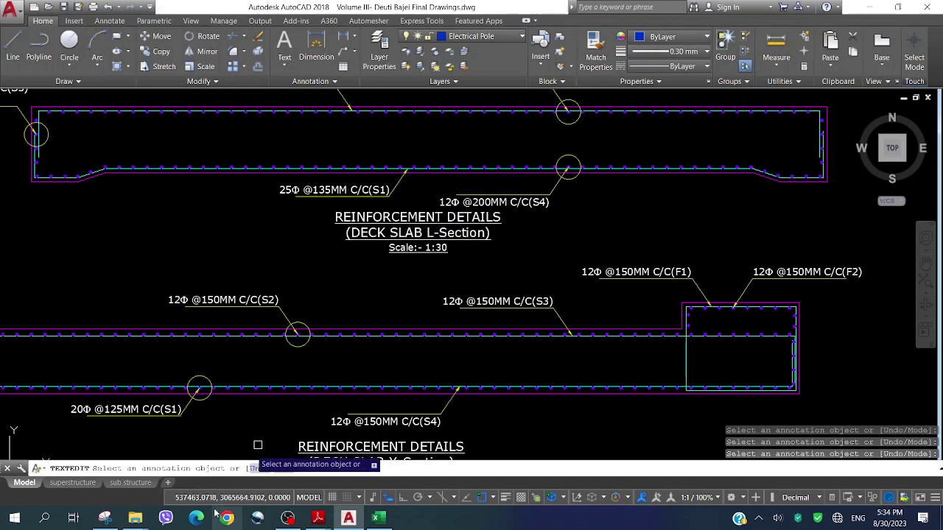
left_click(379, 519)
In E75's clear cover formula =E13-E77, replace the minus sign with a plus
left_click(293, 363)
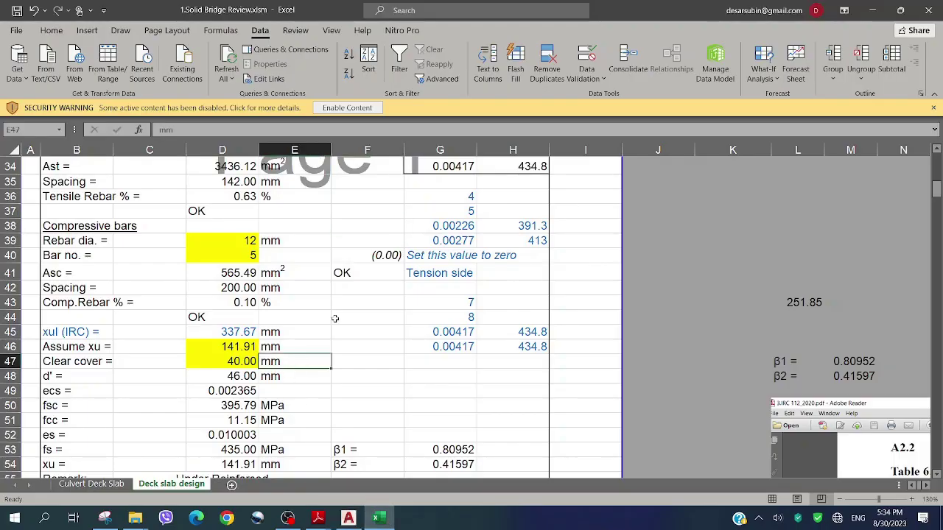
scroll(336, 316, "down", 9)
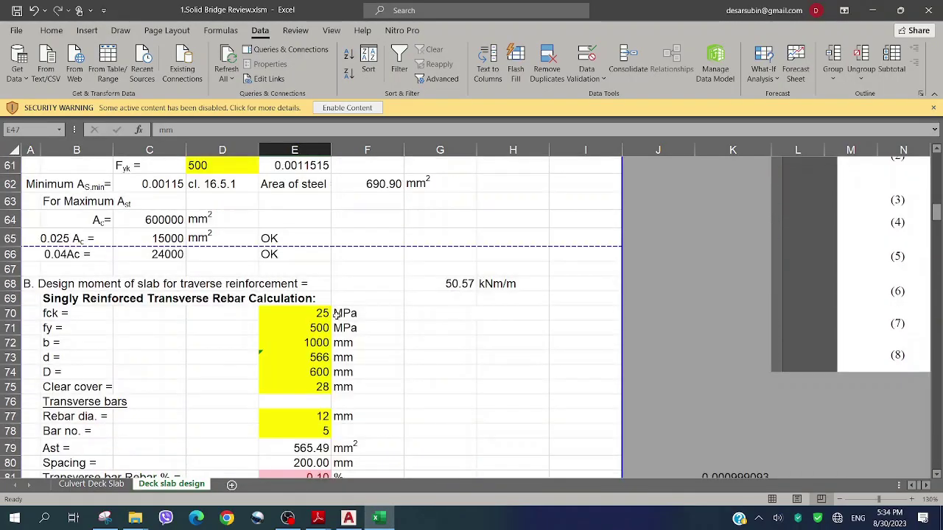
scroll(336, 316, "down", 2)
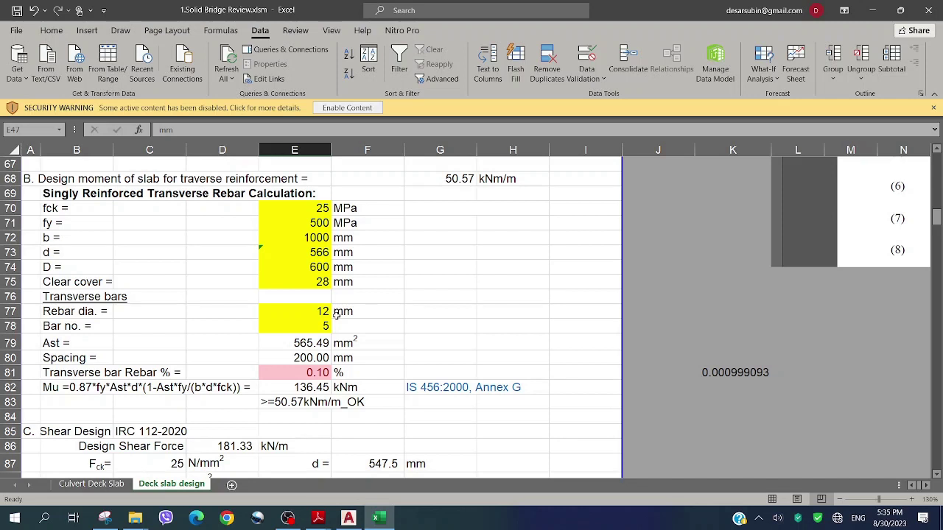
double_click(316, 282)
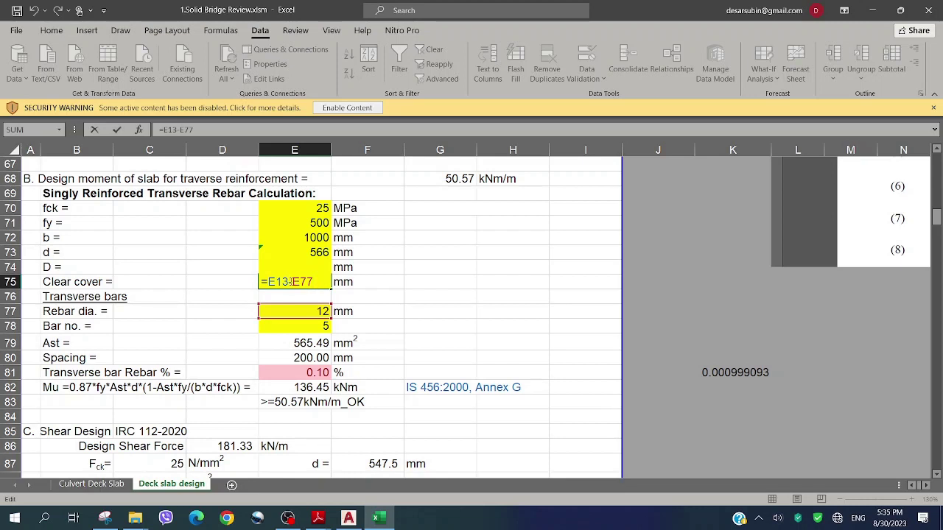
left_click_drag(313, 283, 268, 282)
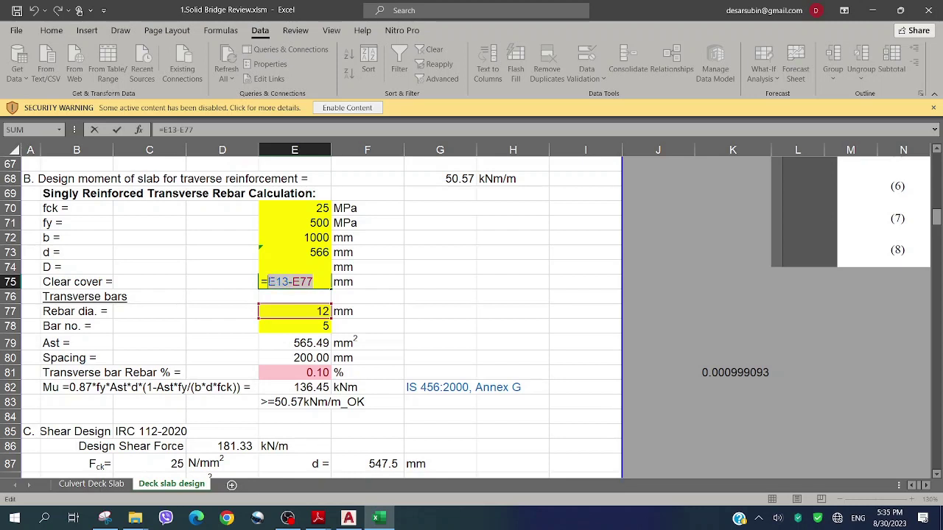
key("Right")
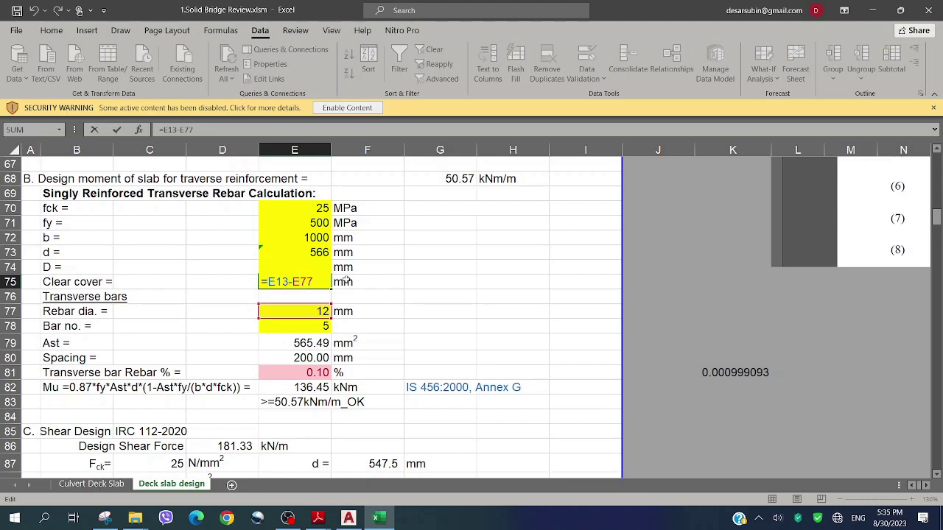
key("BackSpace")
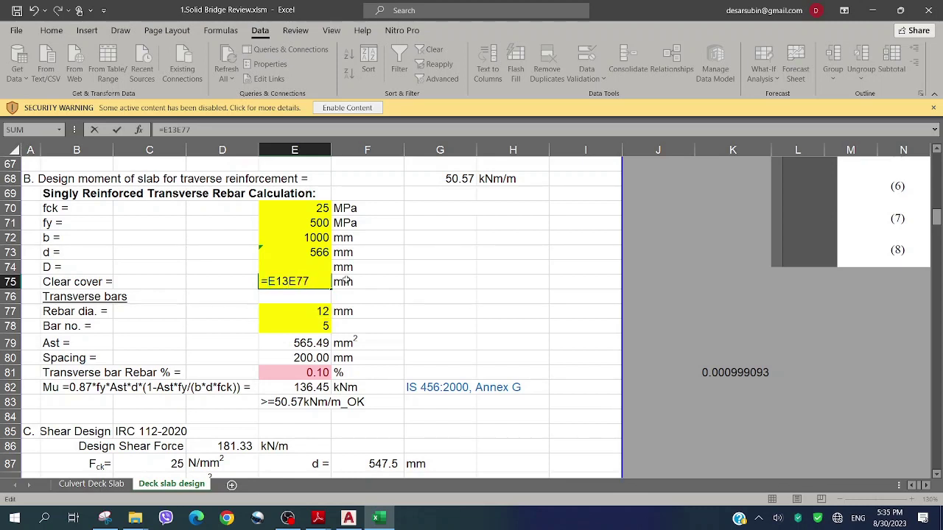
type("+")
Replace the E77 reference with E15 so E75 becomes =E13+E15, giving 65 mm
left_click_drag(295, 282, 317, 282)
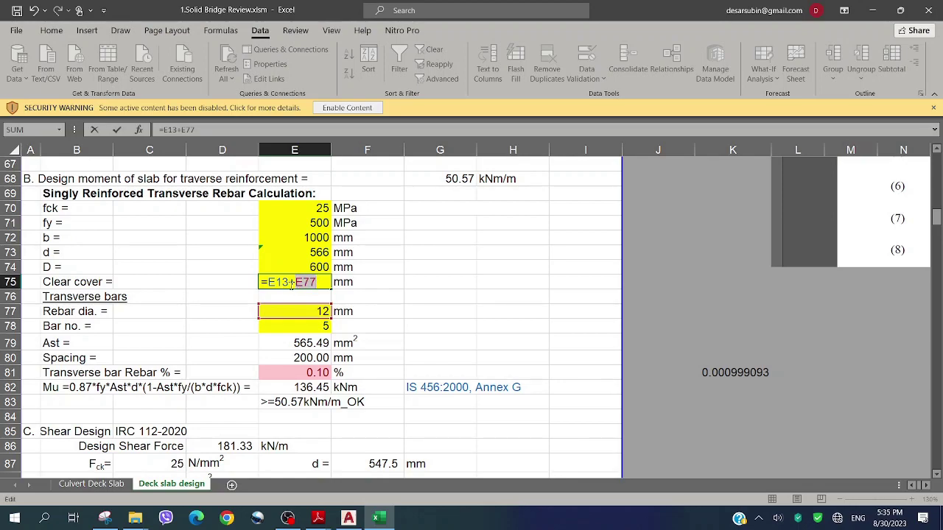
scroll(294, 287, "up", 11)
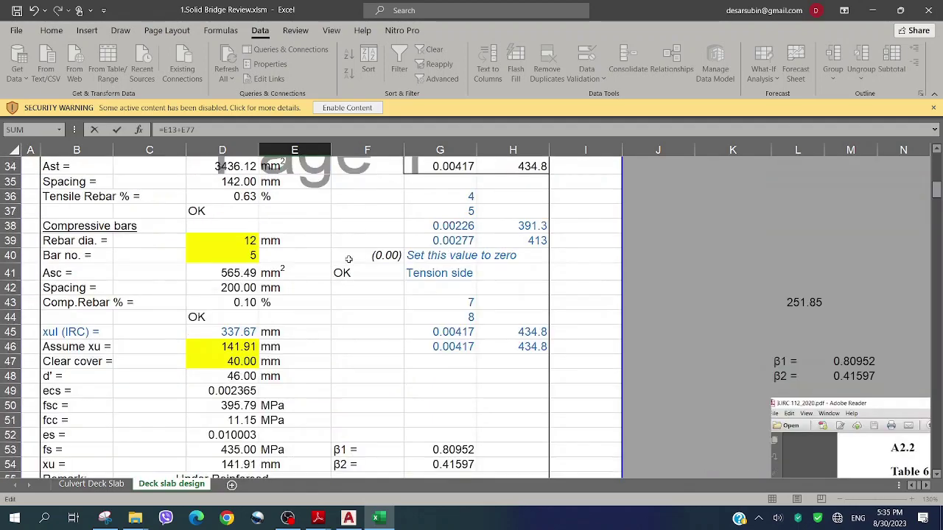
scroll(349, 260, "up", 8)
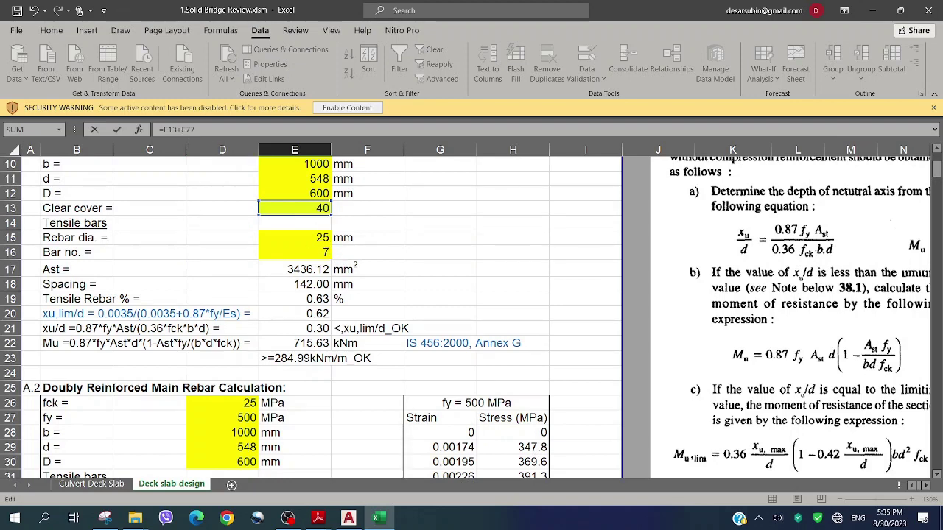
left_click(318, 237)
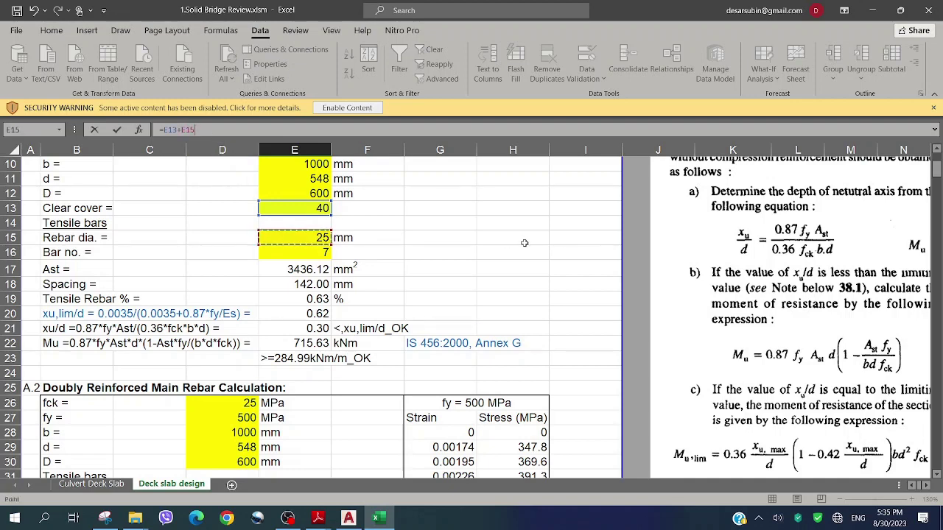
key("Escape")
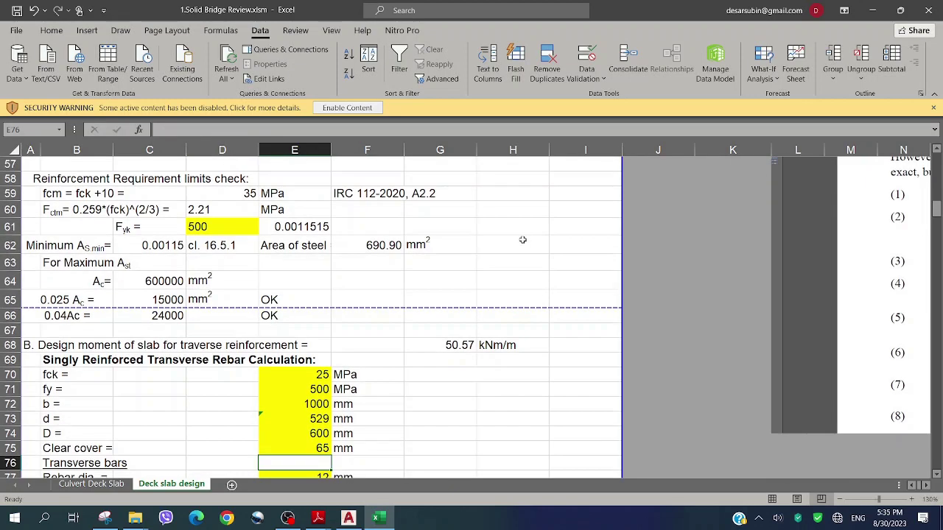
left_click(348, 518)
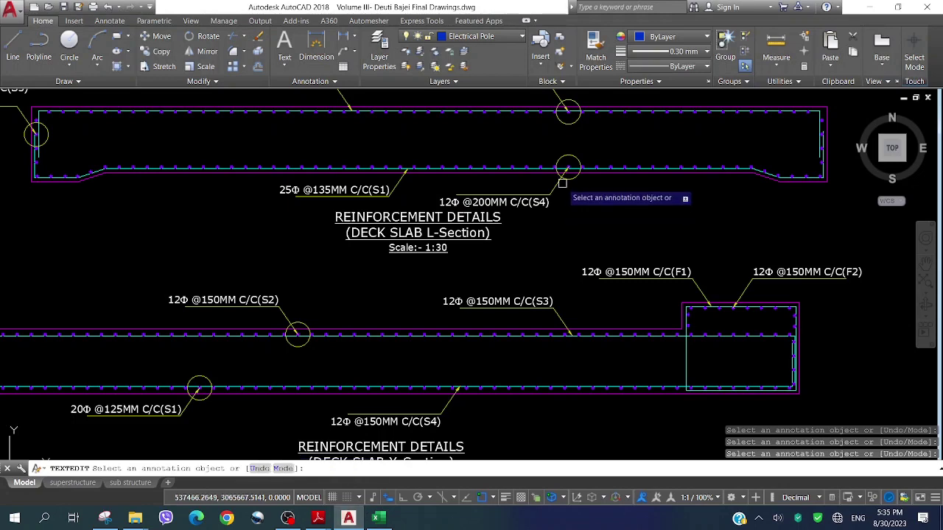
scroll(466, 167, "up", 2)
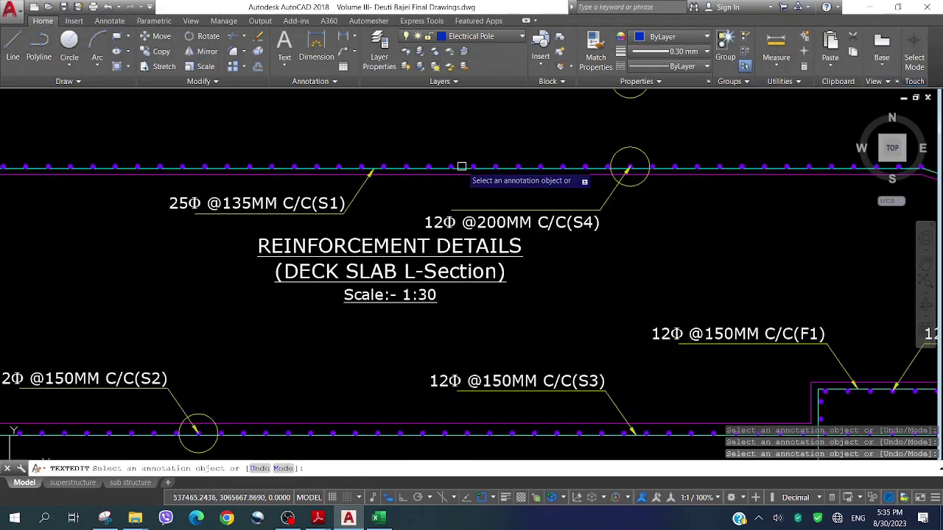
scroll(466, 168, "up", 3)
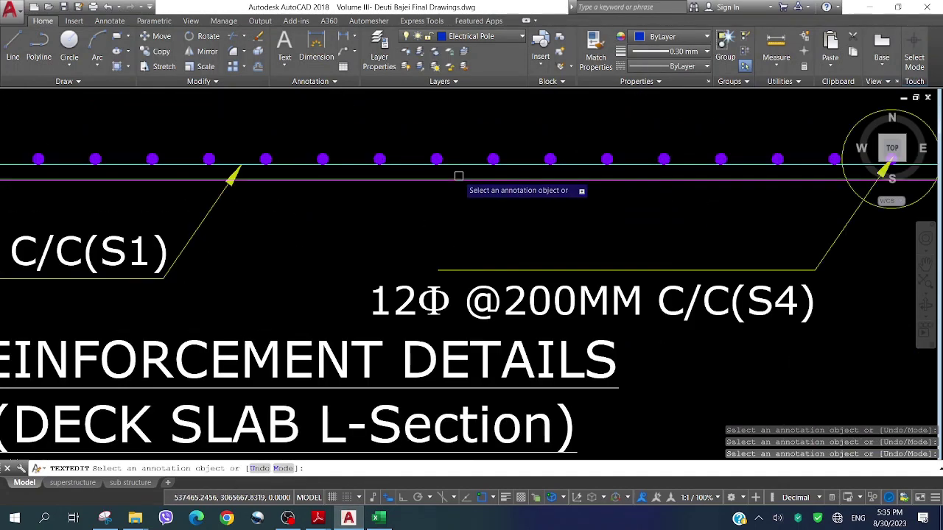
scroll(459, 162, "up", 2)
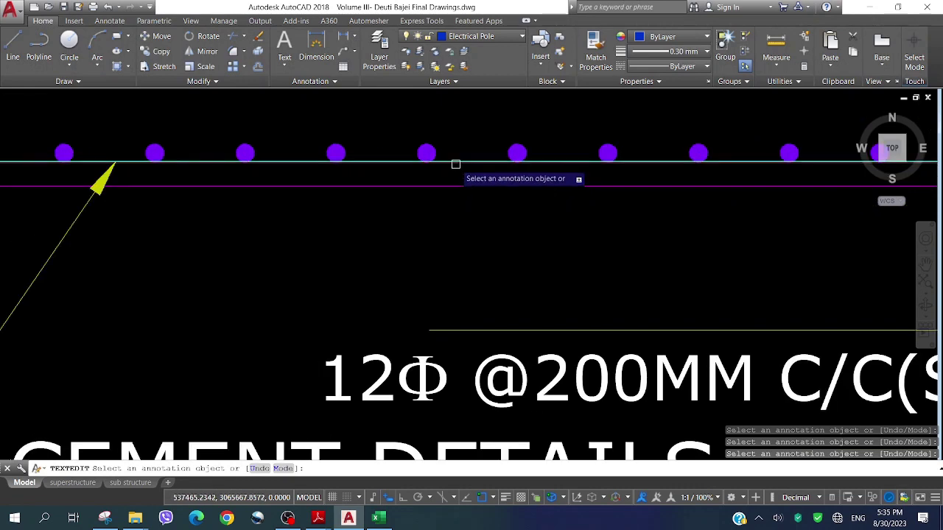
scroll(456, 158, "down", 4)
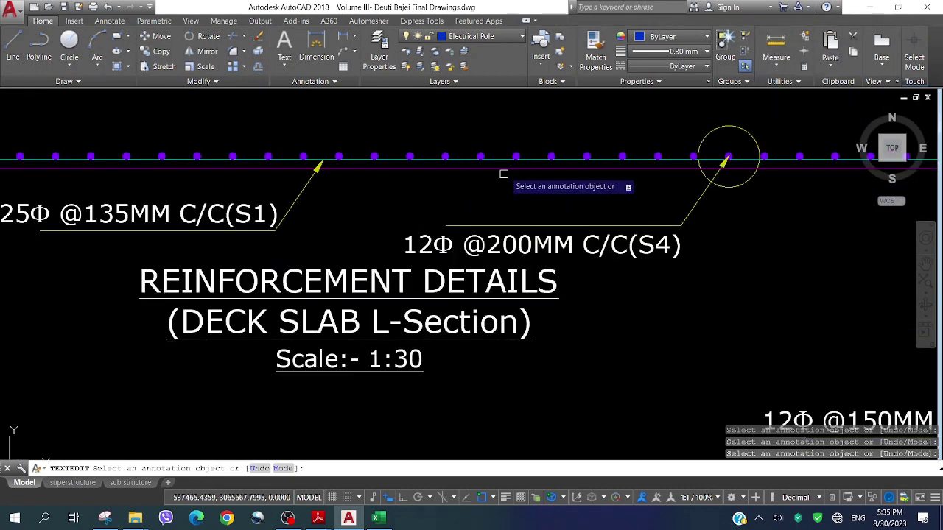
scroll(501, 172, "down", 4)
scroll(426, 295, "down", 2)
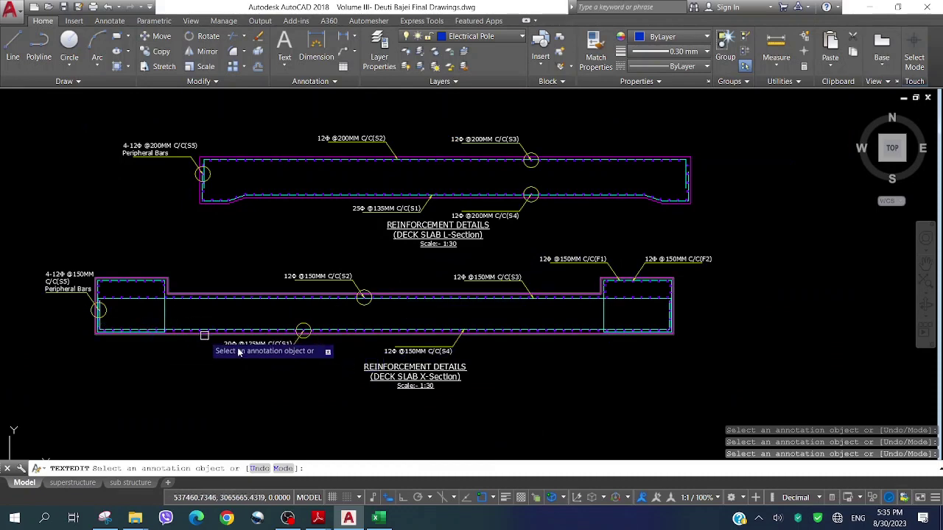
scroll(227, 350, "up", 4)
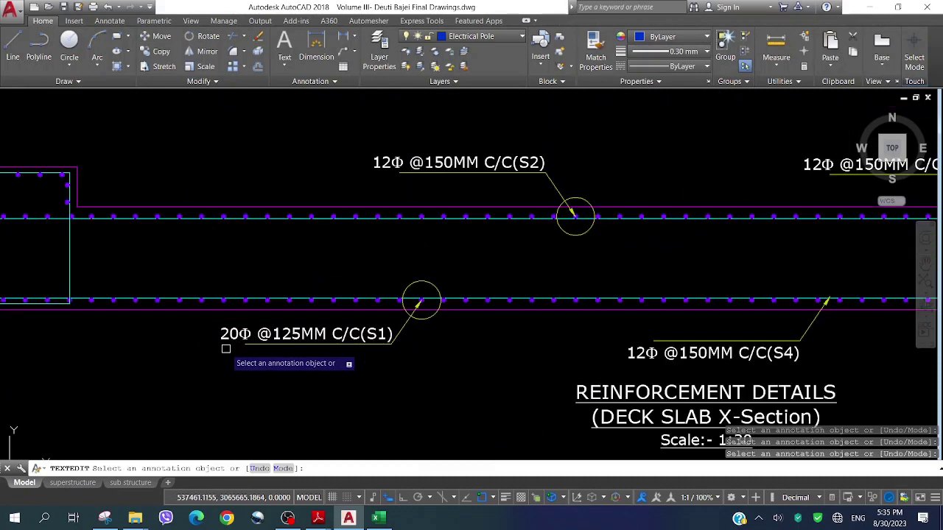
key("Escape")
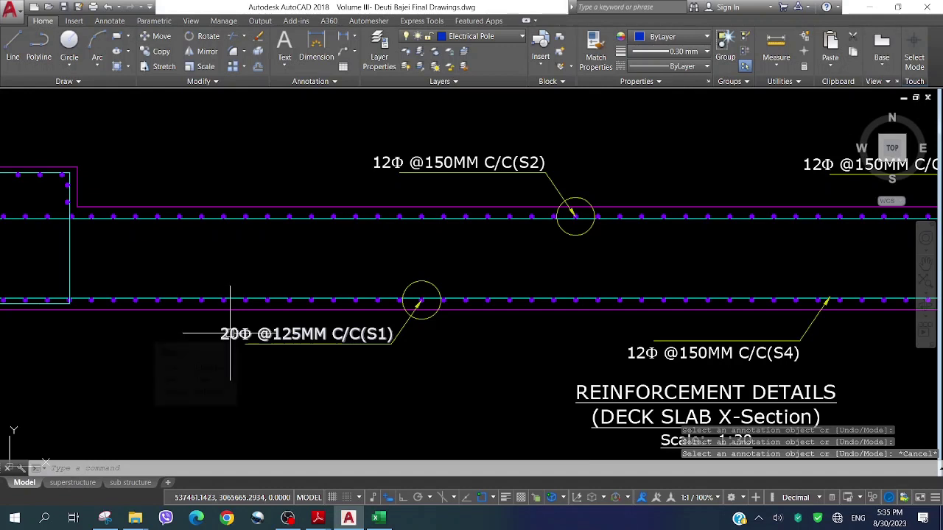
left_click(221, 336)
double_click(221, 335)
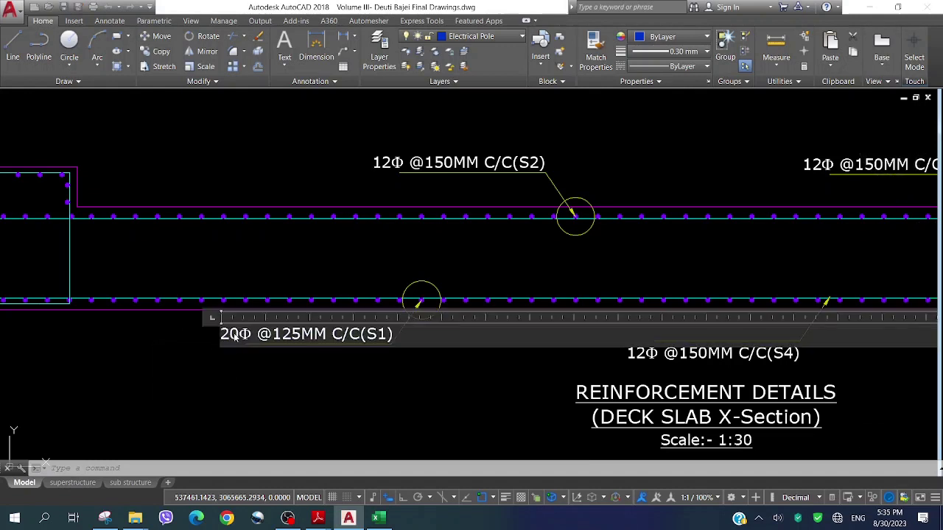
left_click_drag(239, 335, 209, 335)
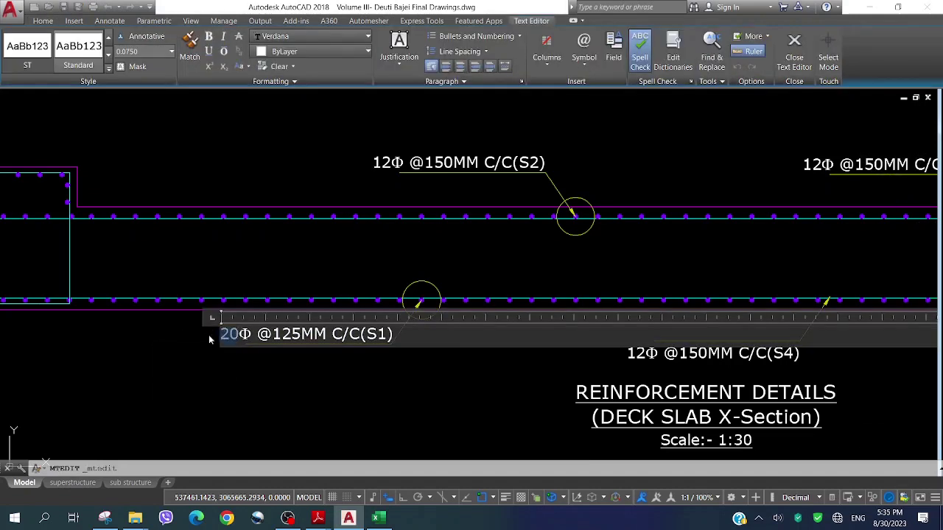
left_click(274, 367)
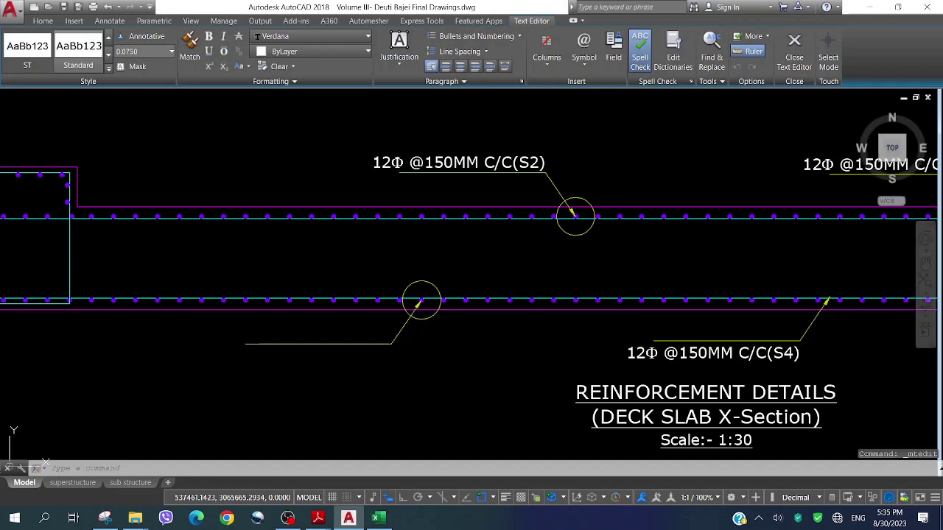
left_click(258, 337)
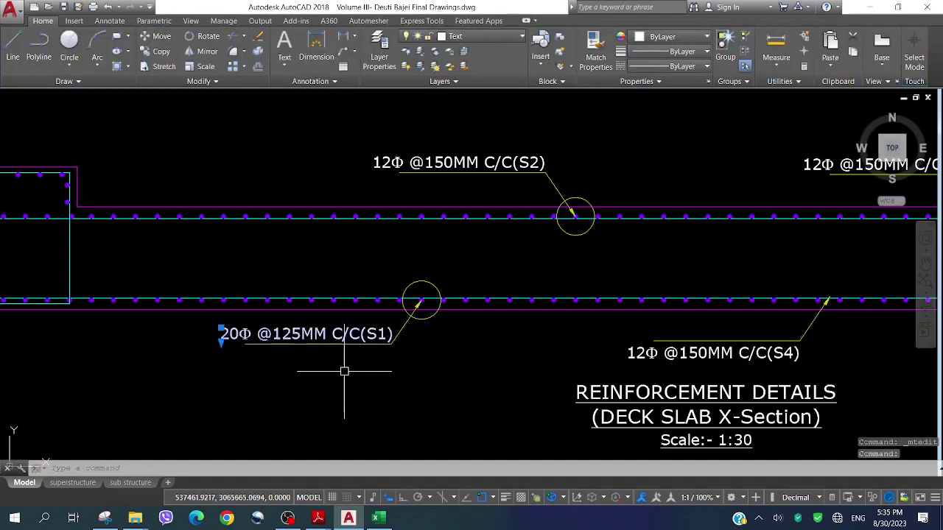
scroll(343, 373, "down", 2)
scroll(343, 373, "down", 3)
key("Delete")
scroll(413, 288, "up", 4)
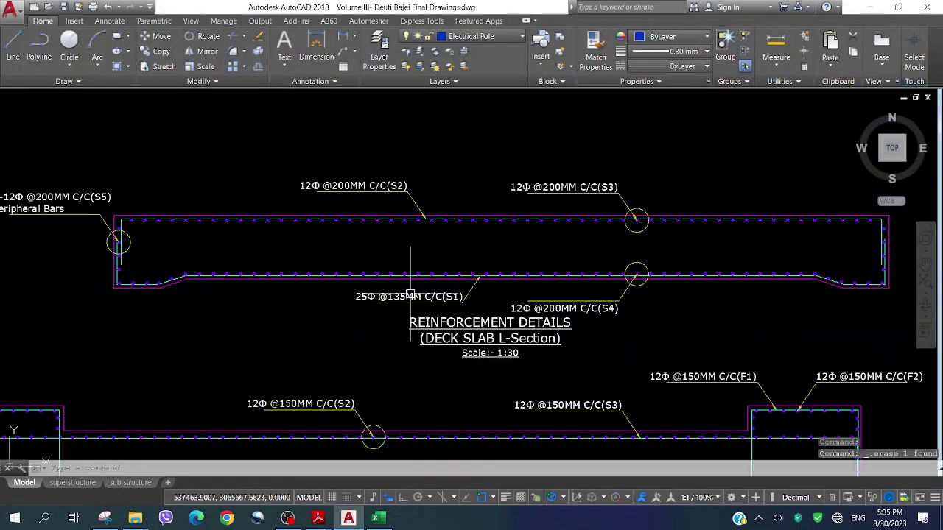
left_click(365, 298)
type("co")
key("Return")
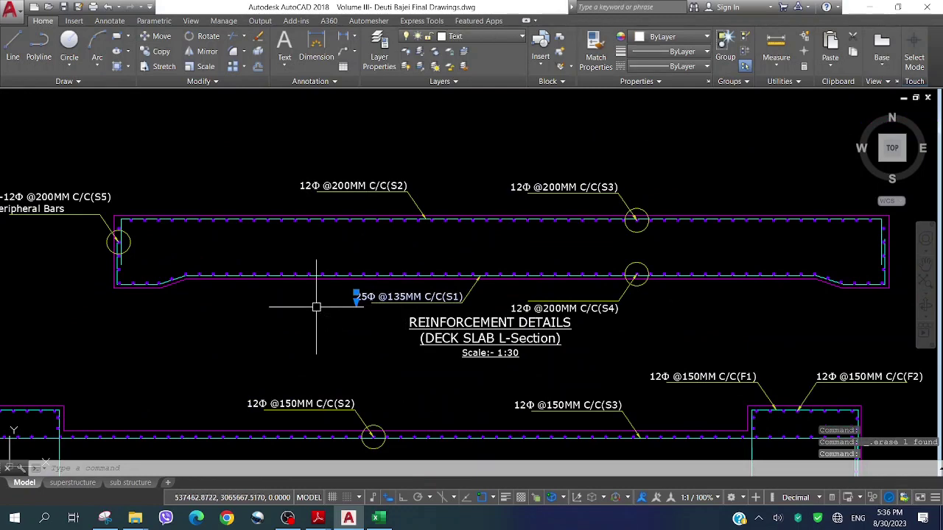
scroll(448, 248, "up", 5)
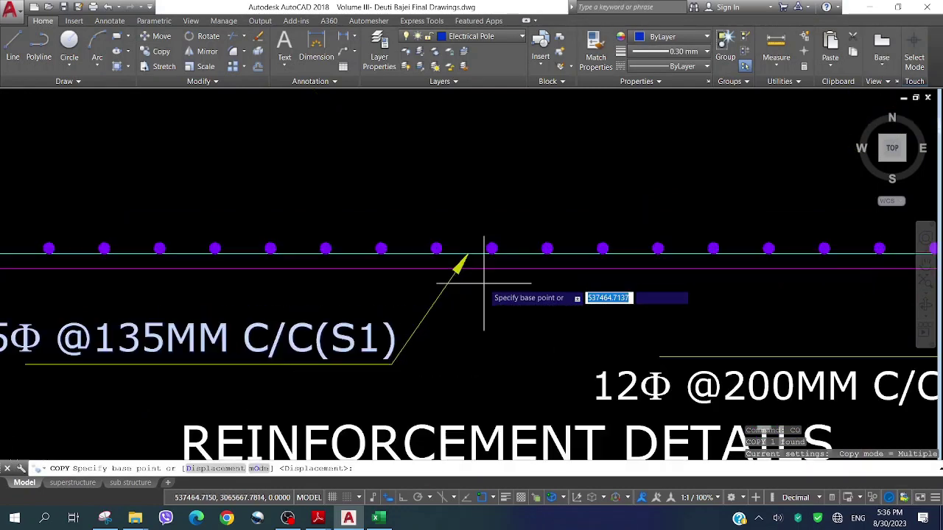
left_click(317, 343)
scroll(494, 252, "down", 5)
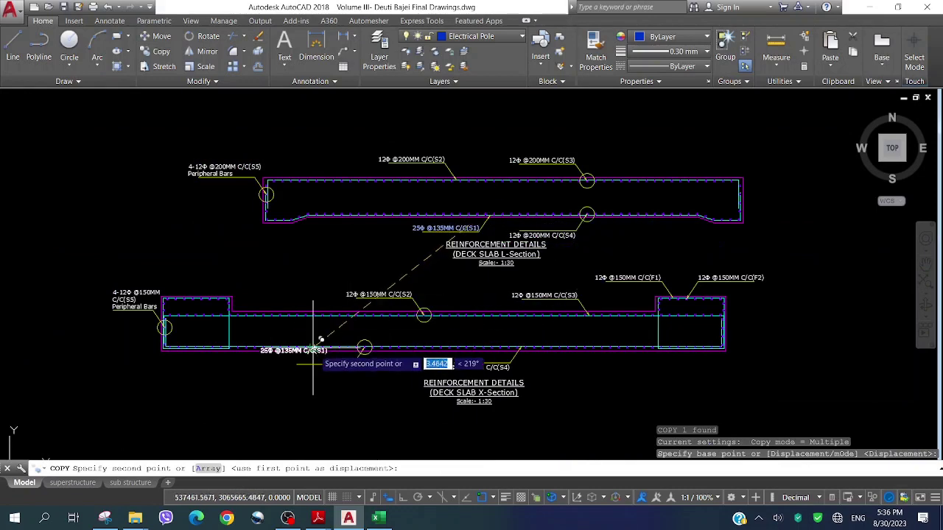
scroll(332, 380, "up", 5)
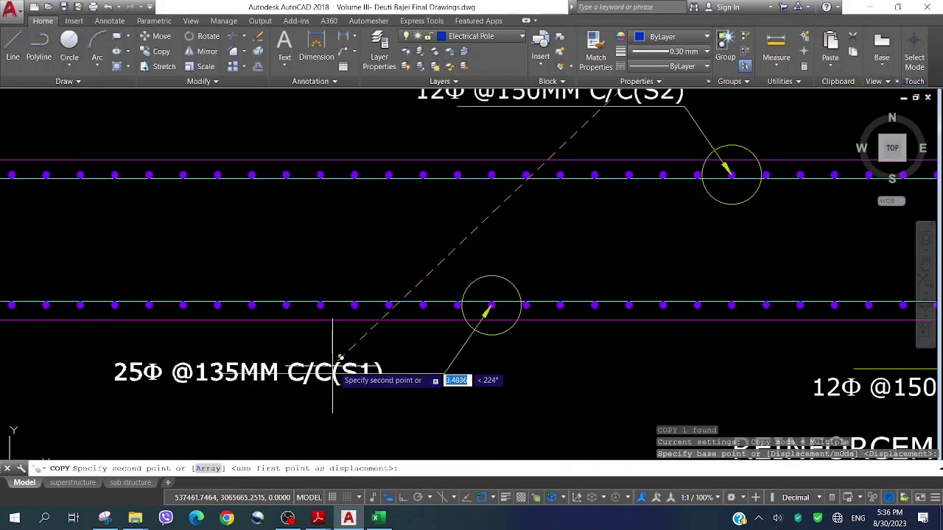
left_click(404, 340)
scroll(344, 342, "down", 5)
key("Escape")
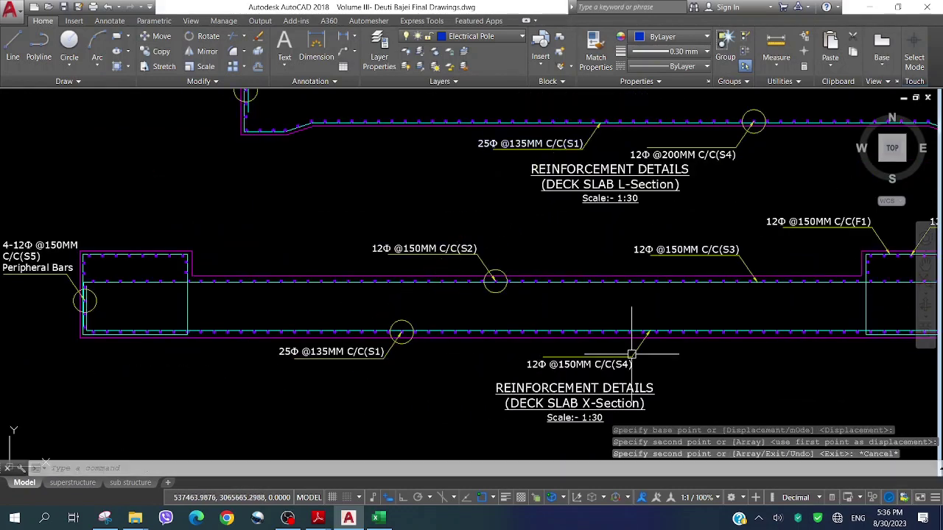
left_click(603, 364)
left_click(678, 249)
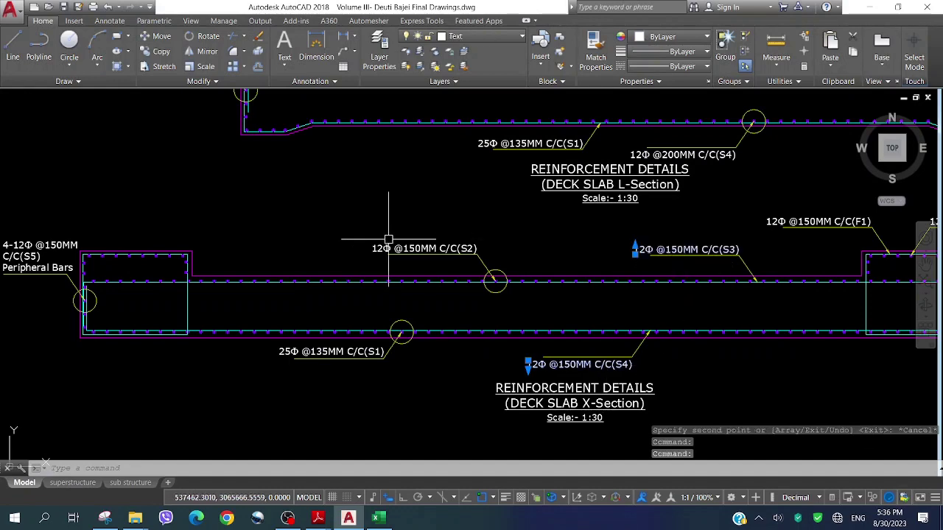
left_click(389, 248)
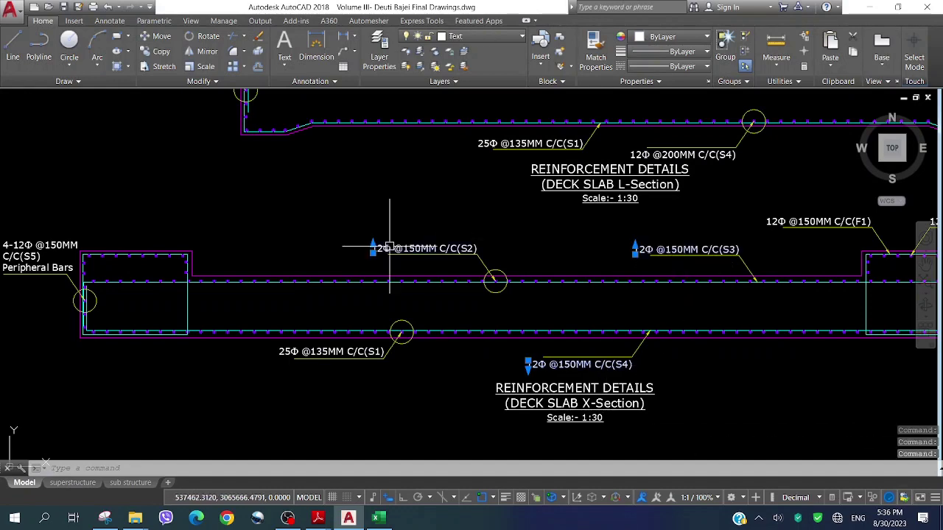
left_click(33, 244)
scroll(247, 274, "down", 2)
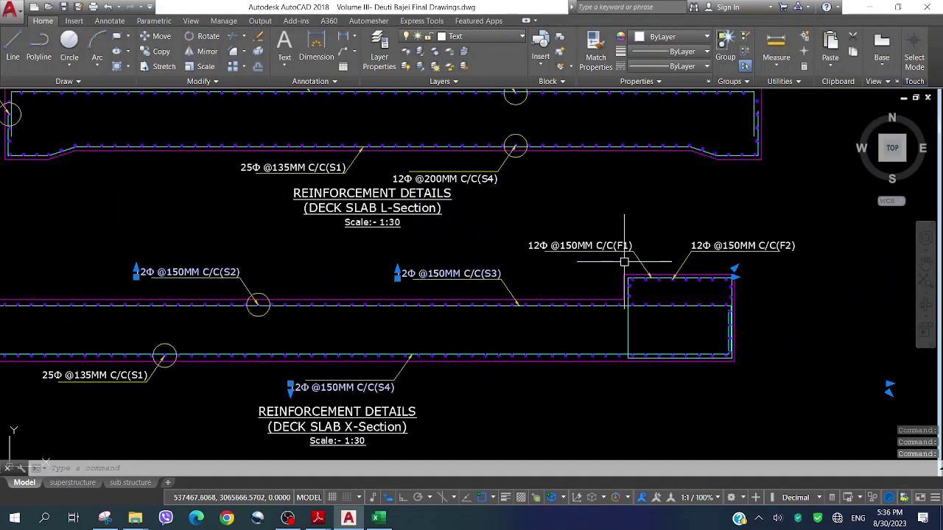
scroll(626, 257, "up", 2)
left_click(583, 244)
left_click(700, 245)
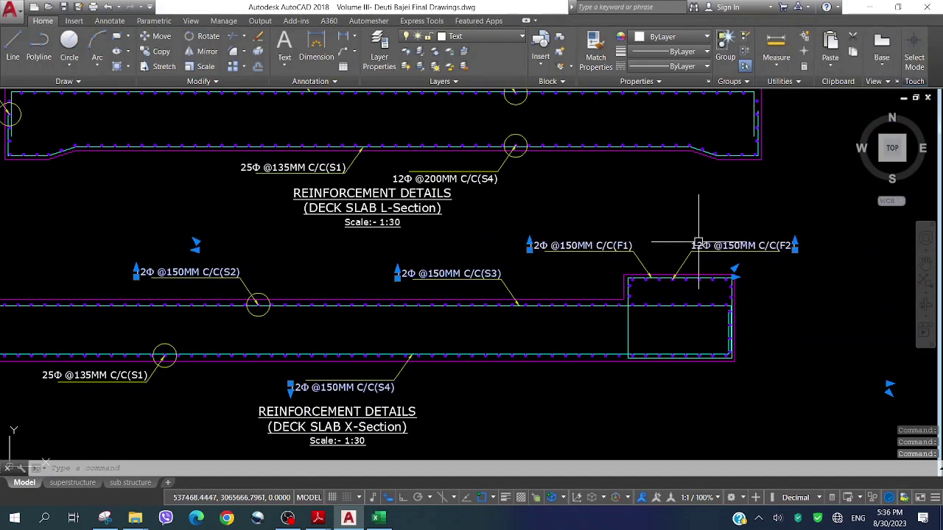
key("Delete")
scroll(518, 301, "down", 3)
scroll(491, 216, "up", 5)
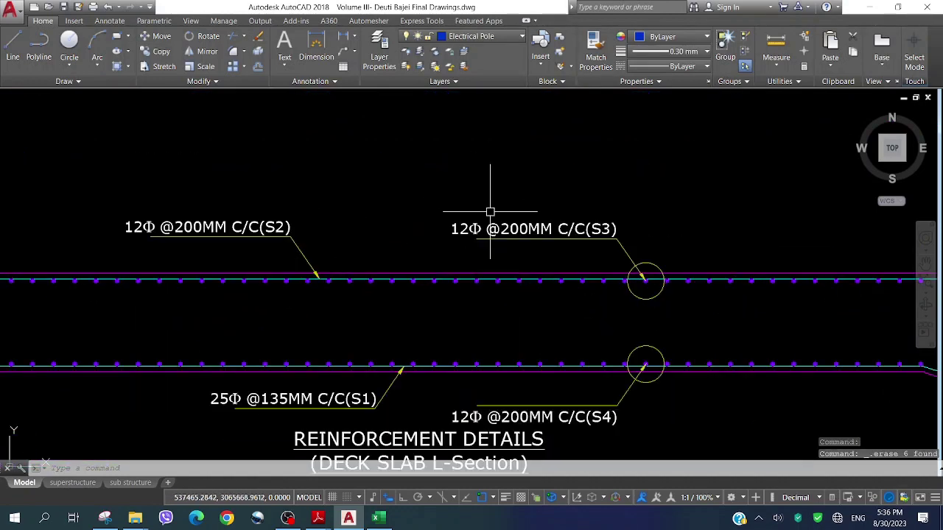
left_click(475, 228)
type("co")
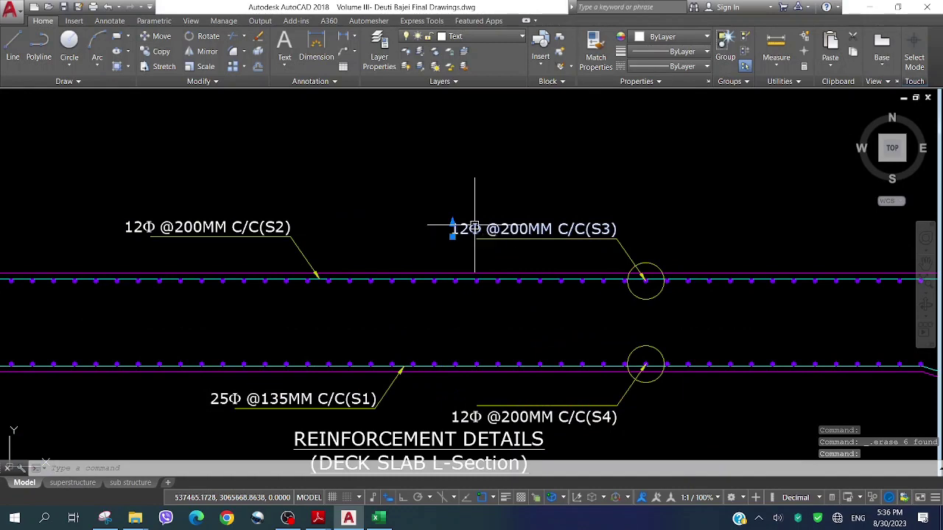
key("Return")
left_click(474, 229)
scroll(472, 164, "down", 3)
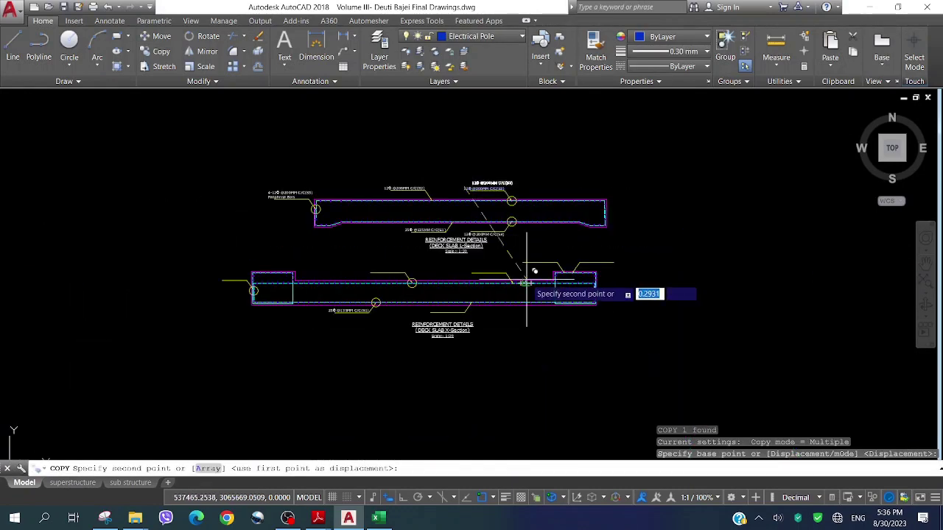
scroll(529, 273, "up", 3)
scroll(498, 233, "up", 2)
left_click(486, 238)
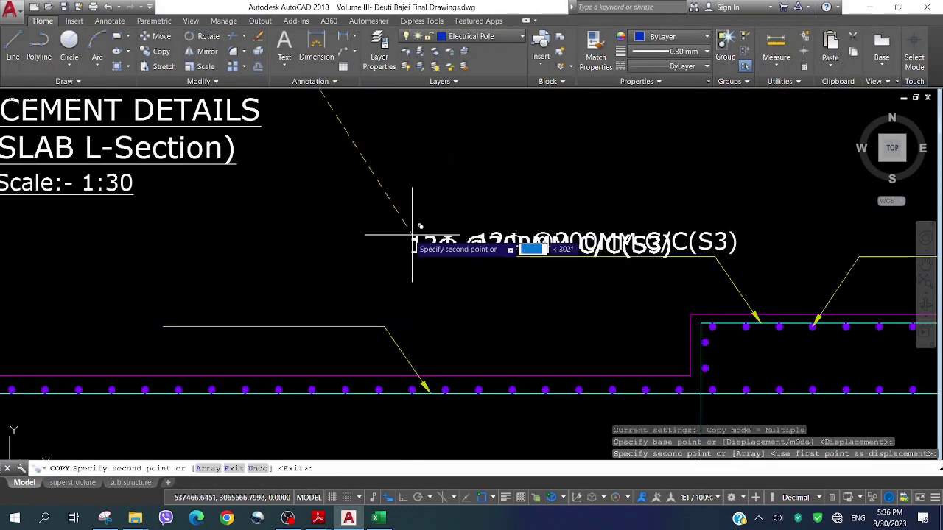
Place further S3 label copies, including one over the right block, then end the copy command
scroll(415, 243, "down", 3)
scroll(551, 239, "up", 4)
left_click(545, 237)
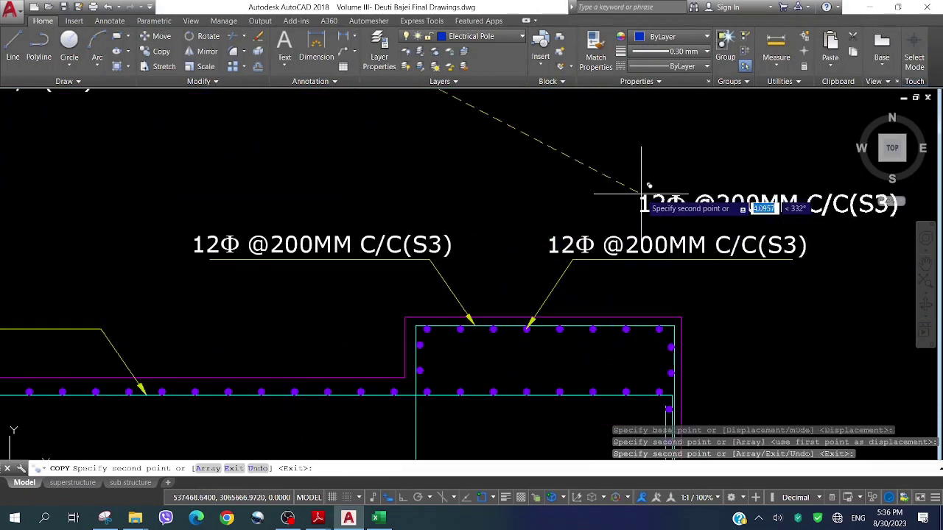
scroll(621, 196, "down", 4)
scroll(344, 239, "up", 2)
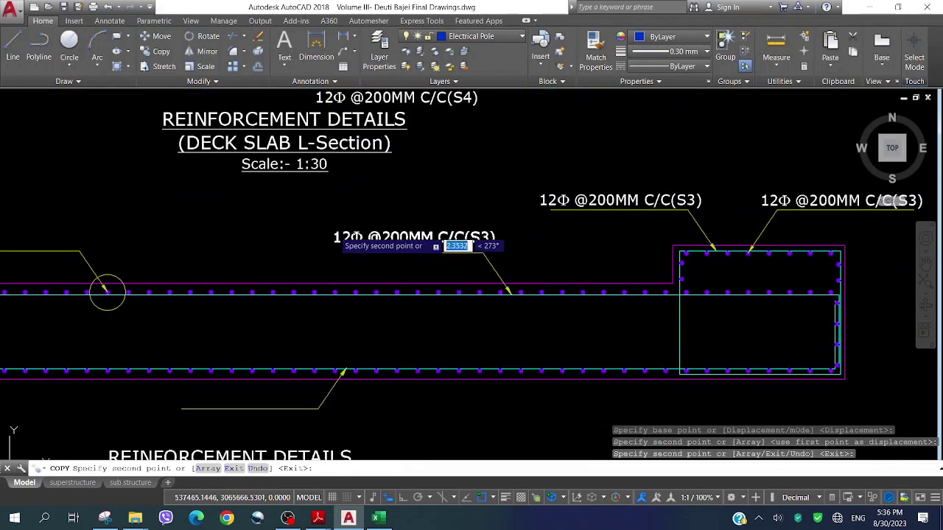
scroll(221, 249, "down", 3)
scroll(164, 213, "up", 5)
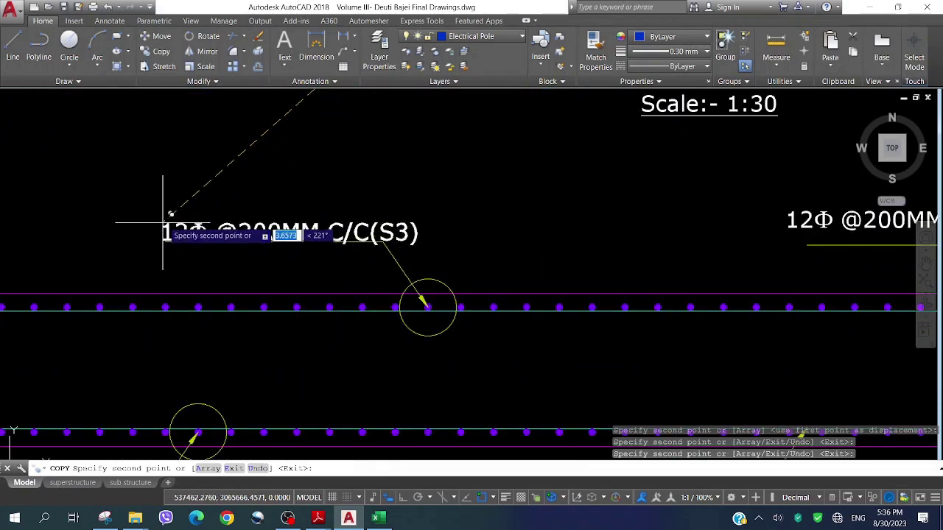
scroll(164, 217, "down", 5)
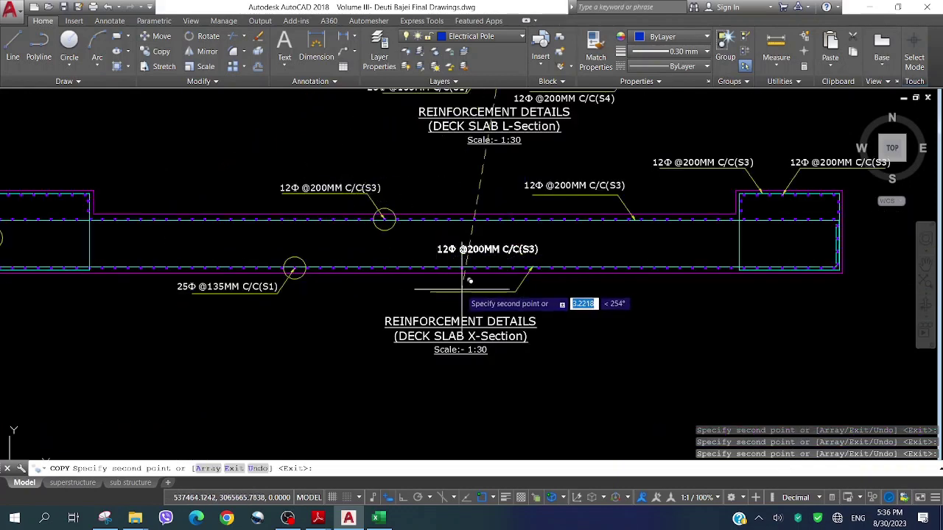
scroll(431, 278, "up", 4)
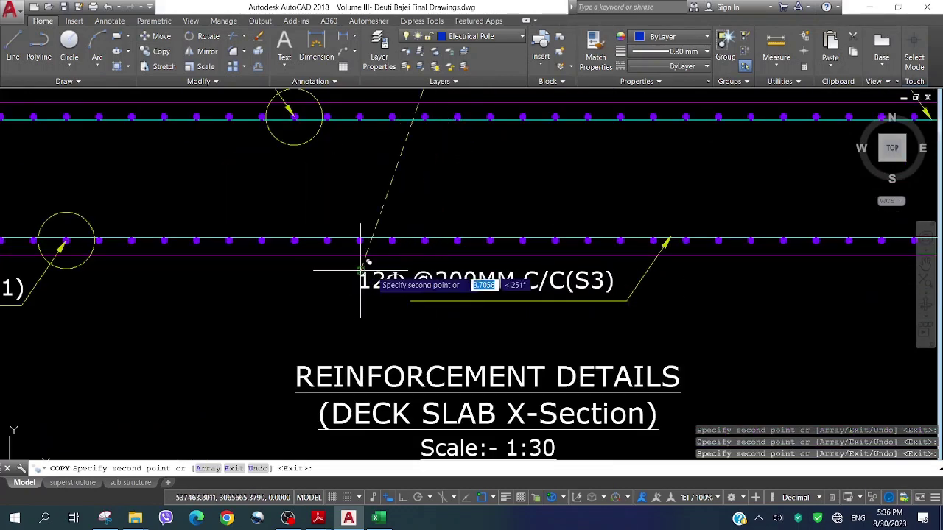
scroll(607, 284, "down", 6)
scroll(243, 244, "up", 4)
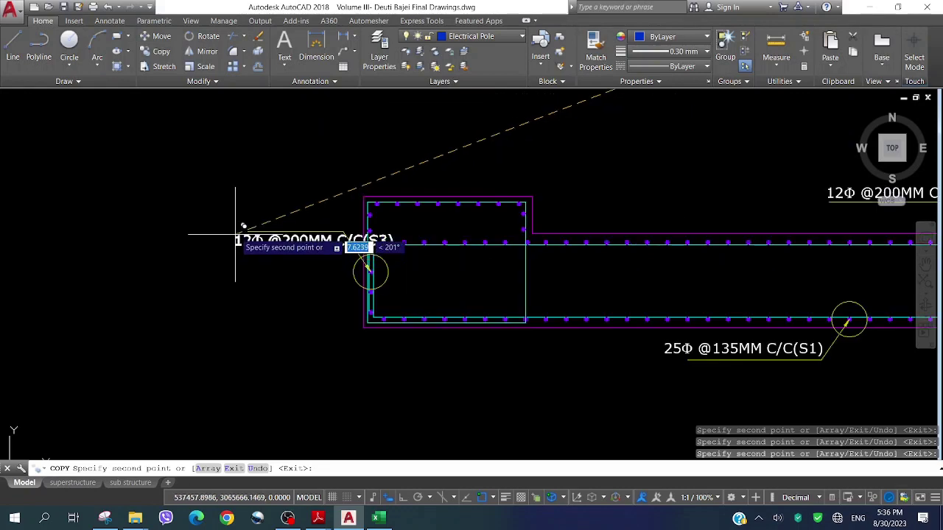
scroll(196, 211, "down", 7)
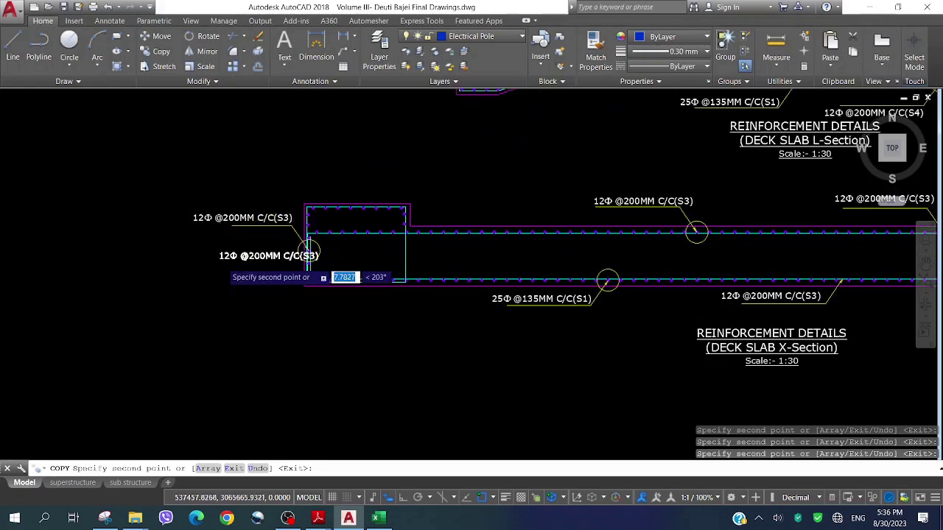
key("Escape")
scroll(428, 171, "up", 2)
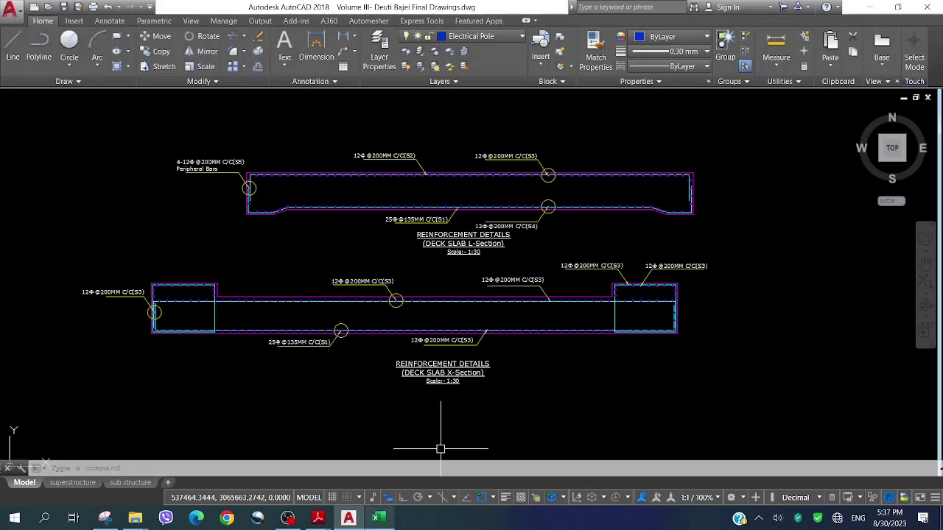
left_click(377, 518)
Glance at the Culvert Deck Slab sheet, then scroll Deck slab design below row 226
left_click(364, 277)
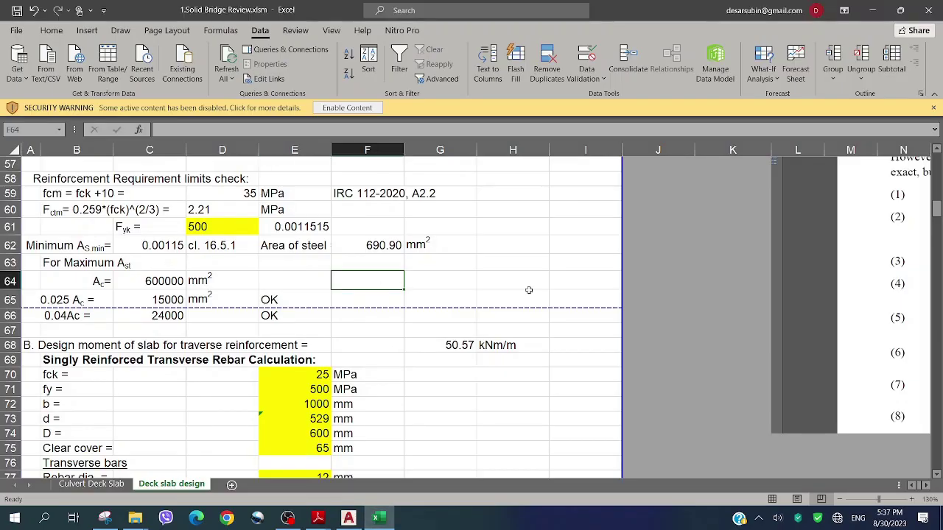
scroll(563, 283, "down", 2)
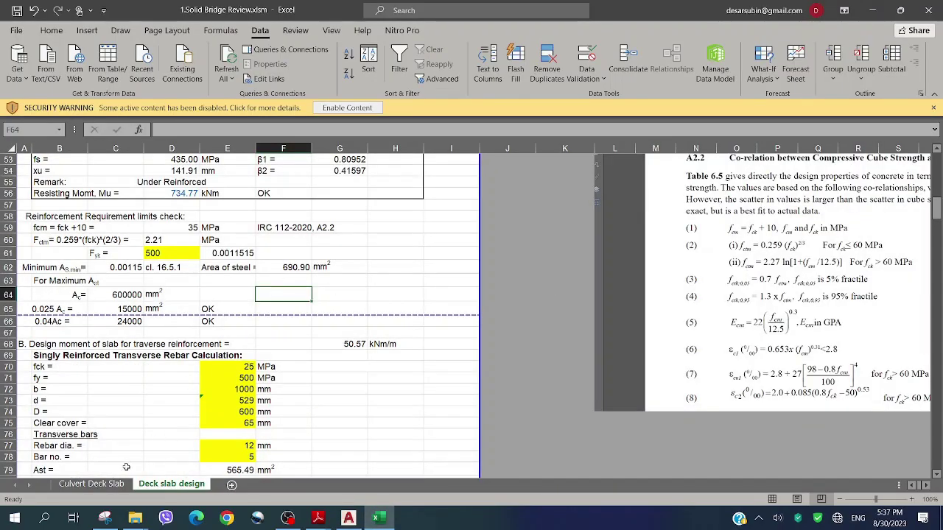
left_click(92, 484)
scroll(232, 247, "up", 7)
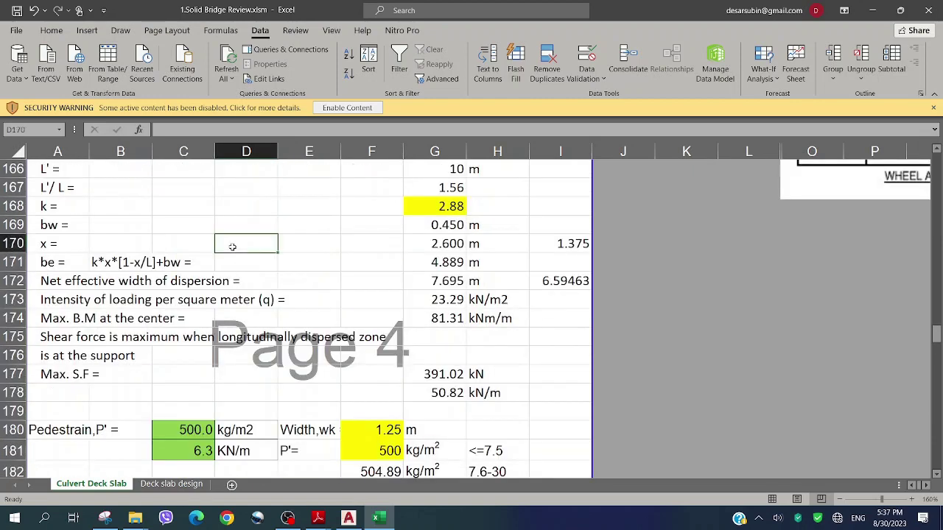
scroll(395, 304, "down", 2)
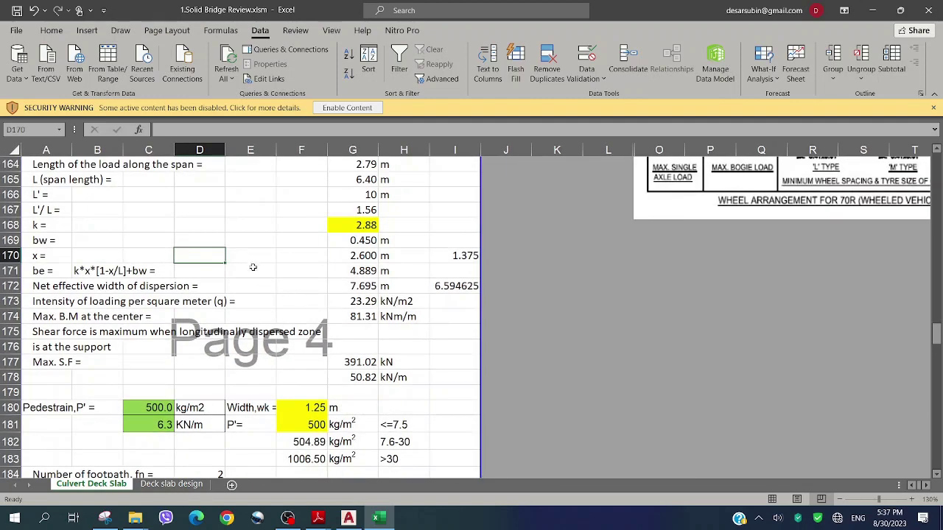
left_click(252, 251)
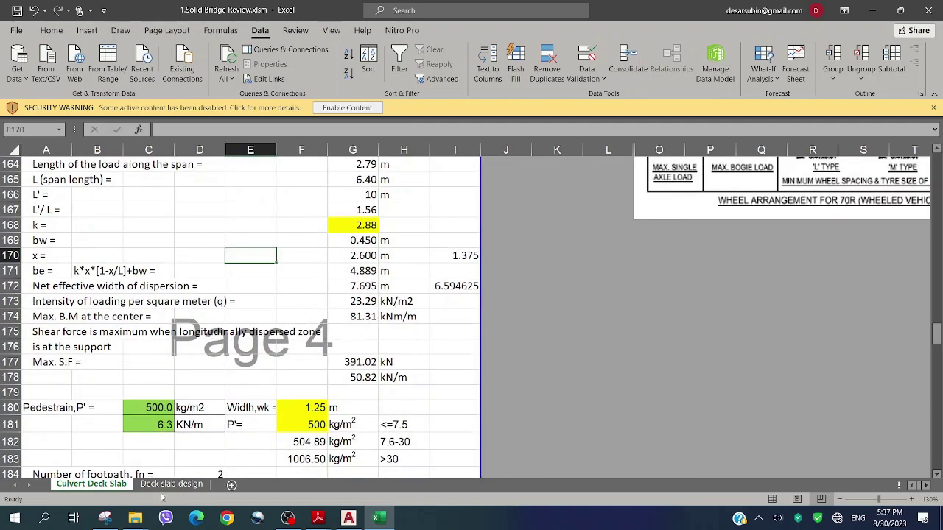
left_click(171, 484)
left_click(420, 365)
scroll(418, 387, "down", 3)
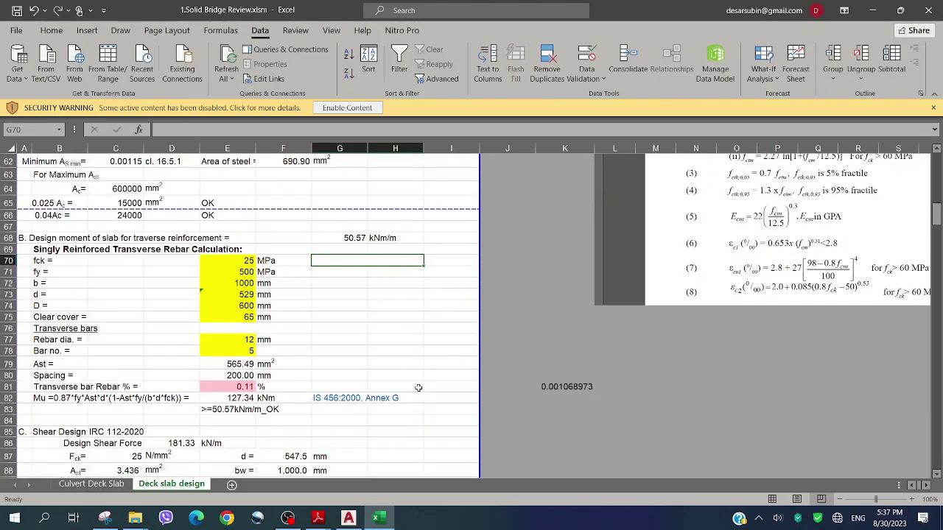
scroll(418, 387, "down", 20)
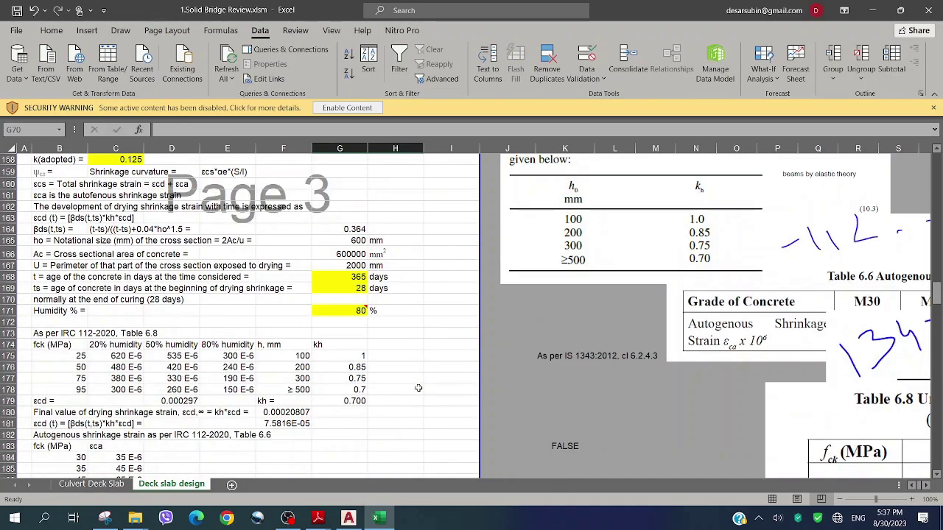
scroll(418, 387, "down", 20)
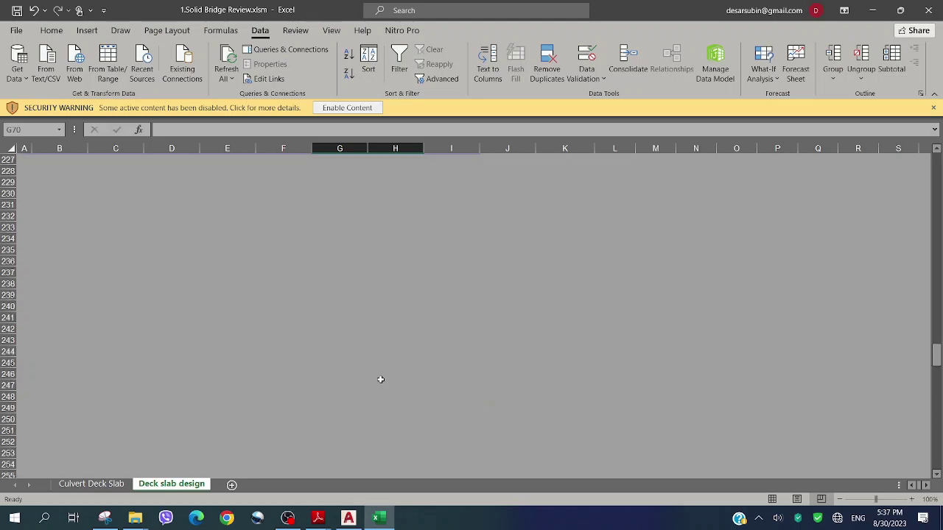
scroll(380, 379, "up", 2)
Enter 'Email ID' in B228 and the e-mail address in C228, then save the workbook
left_click(61, 237)
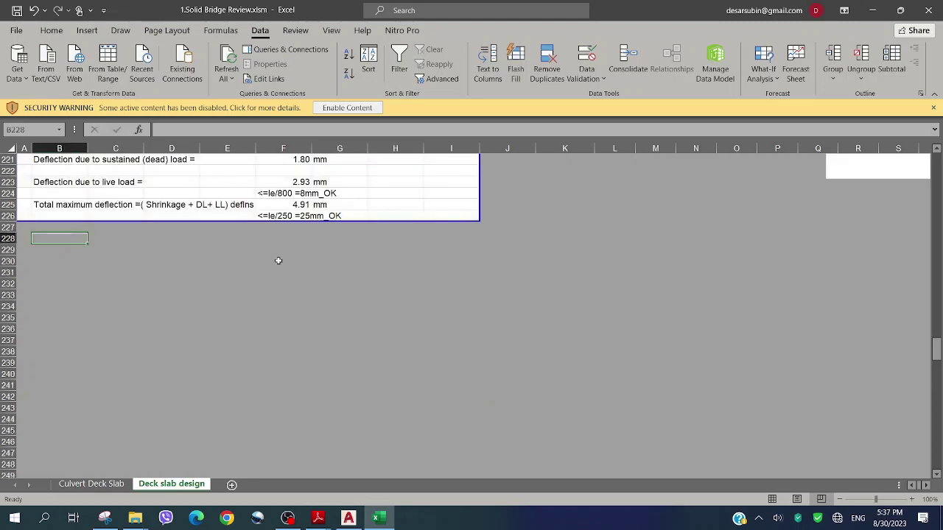
type("Email ID")
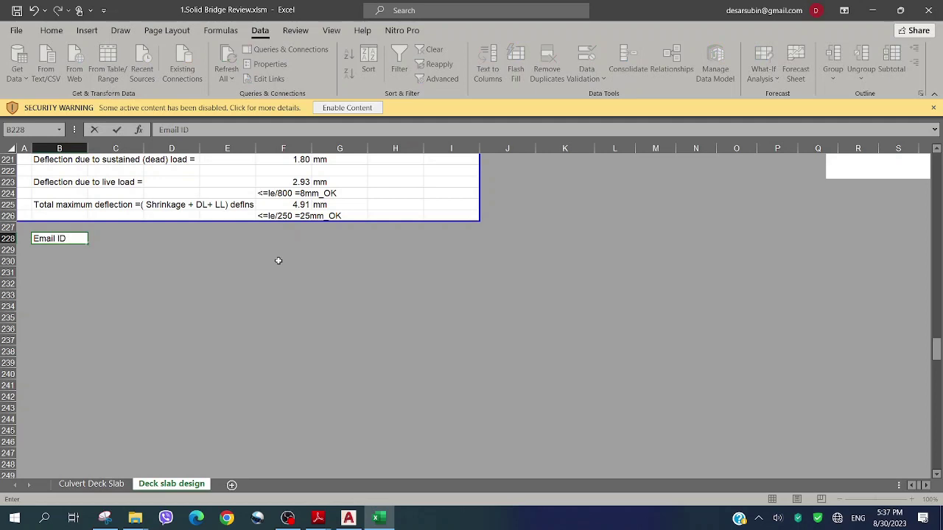
key("Tab")
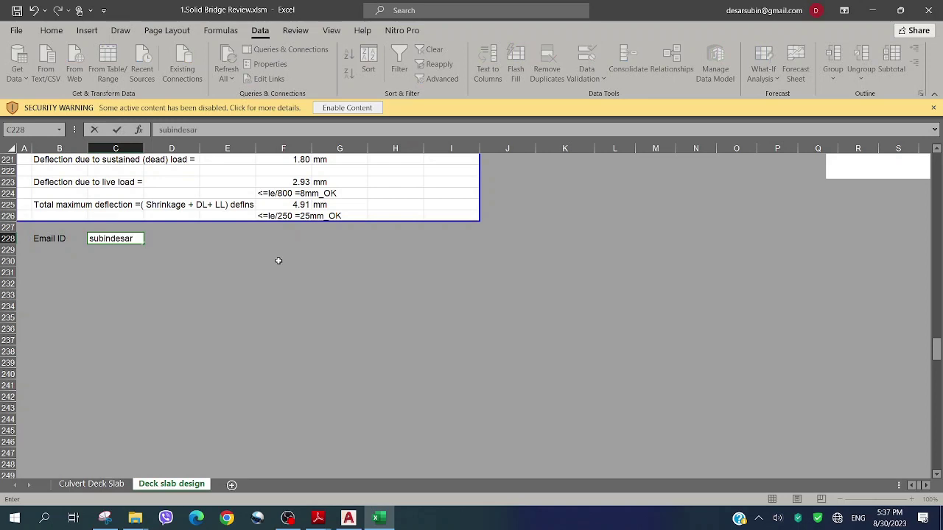
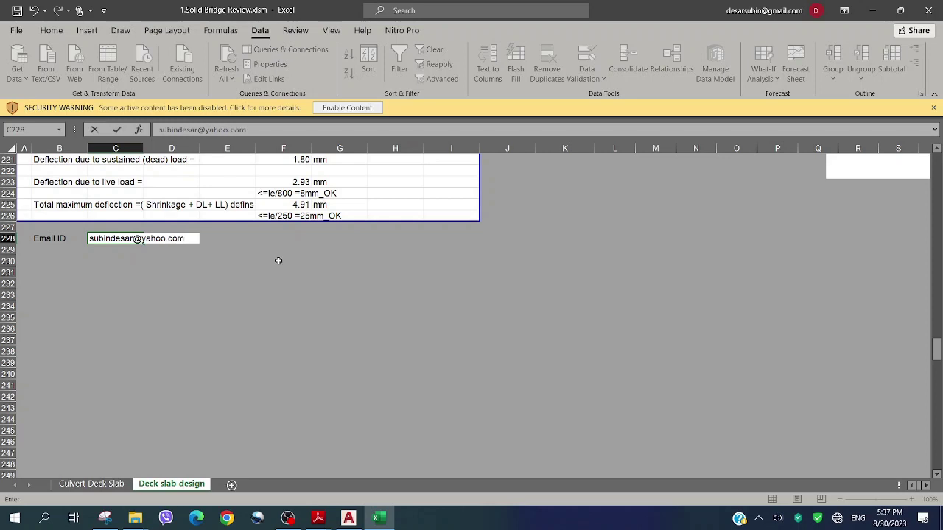
key("Return")
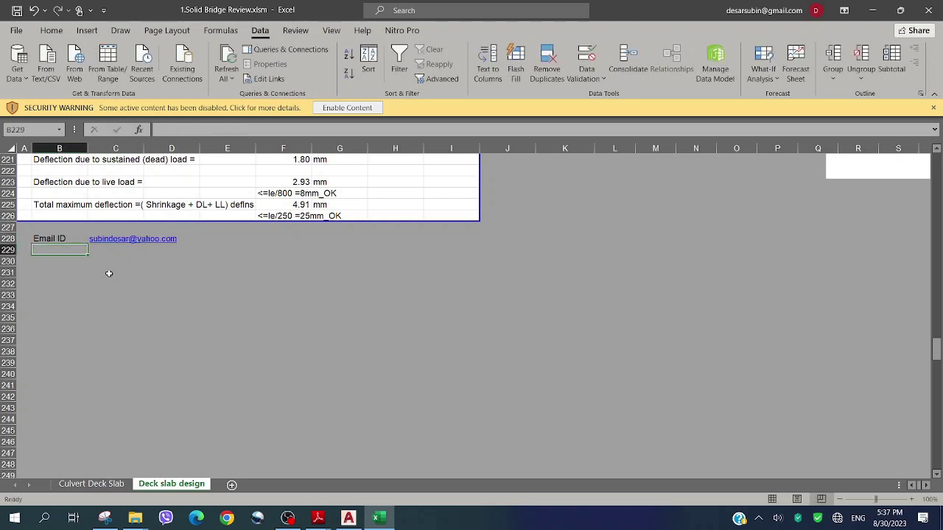
left_click(121, 274)
key("ctrl+s")
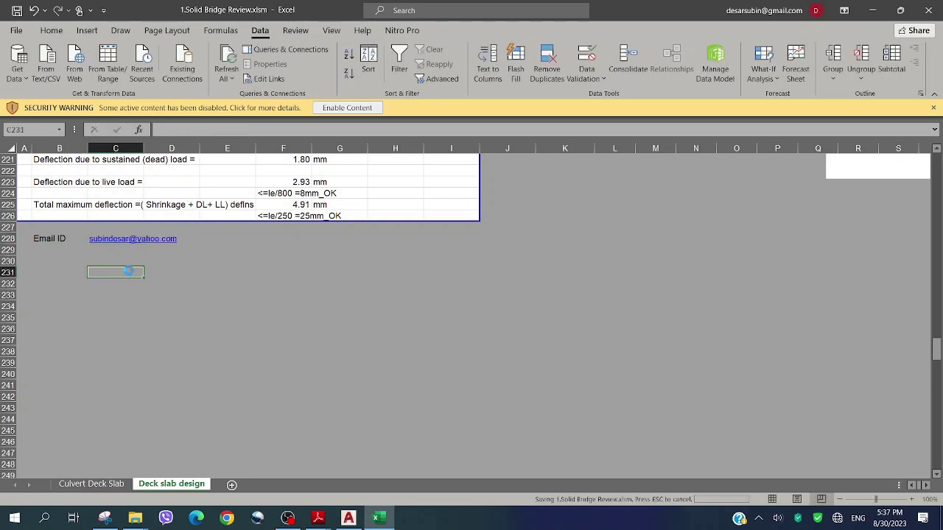